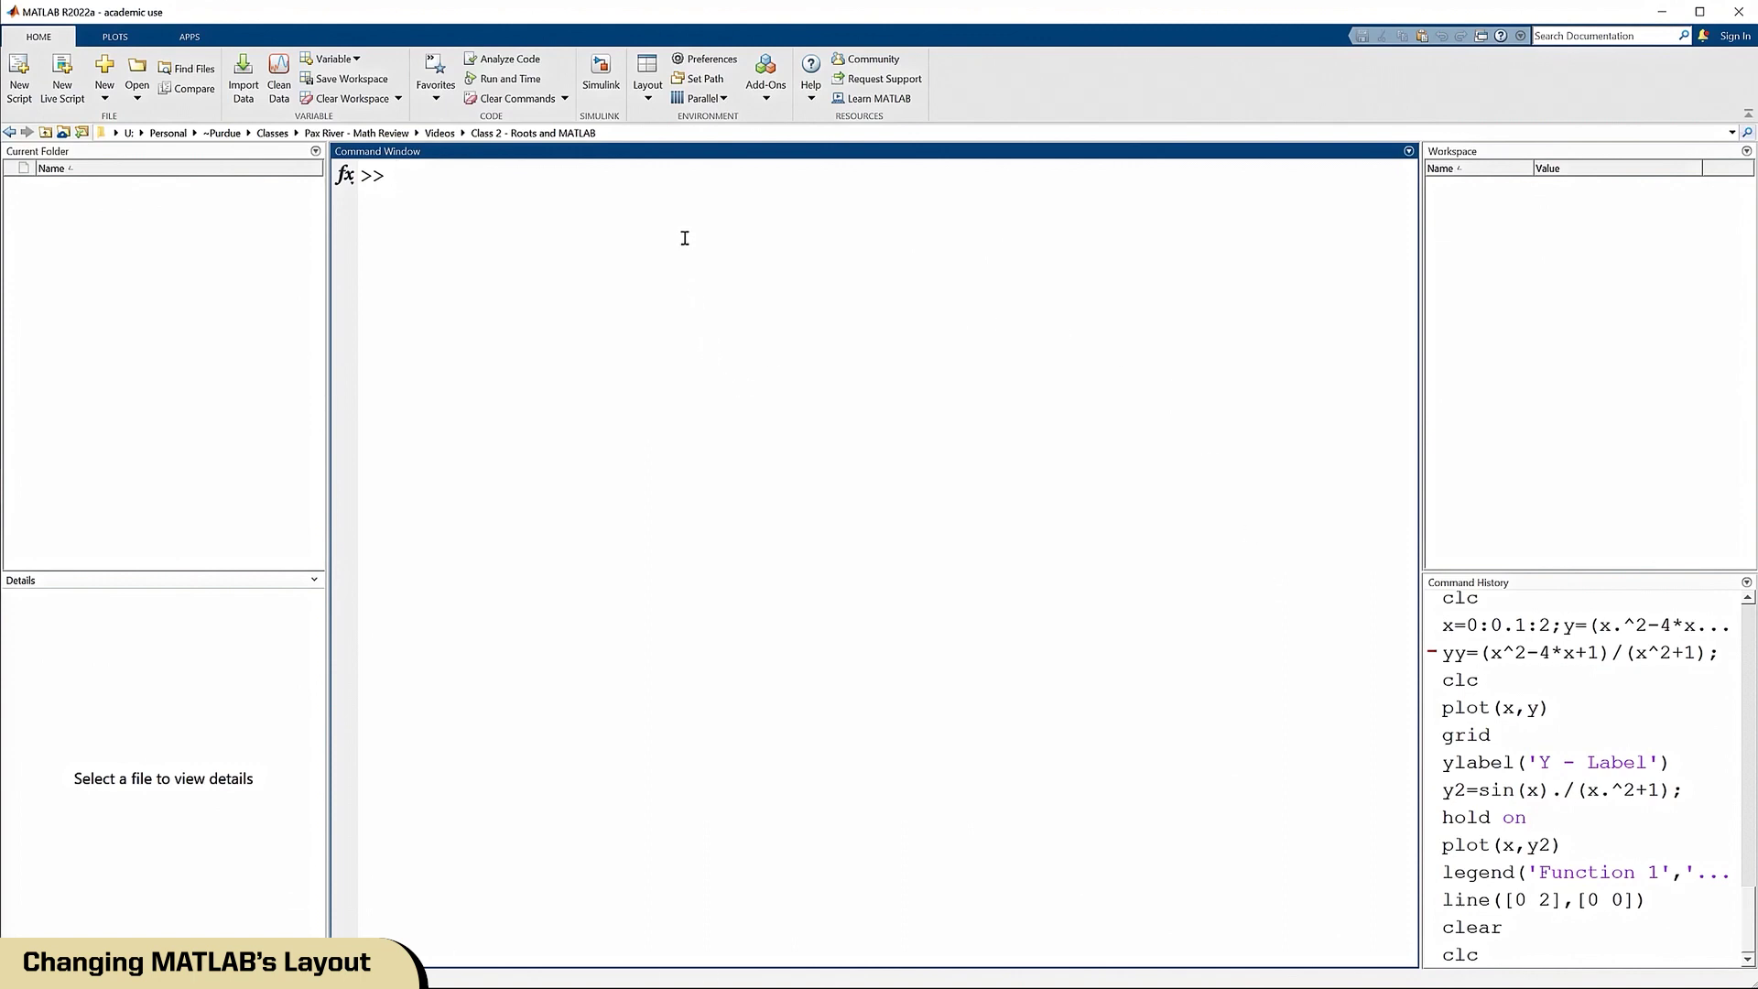
{"action": "left_click", "coordinate": [646, 99]}
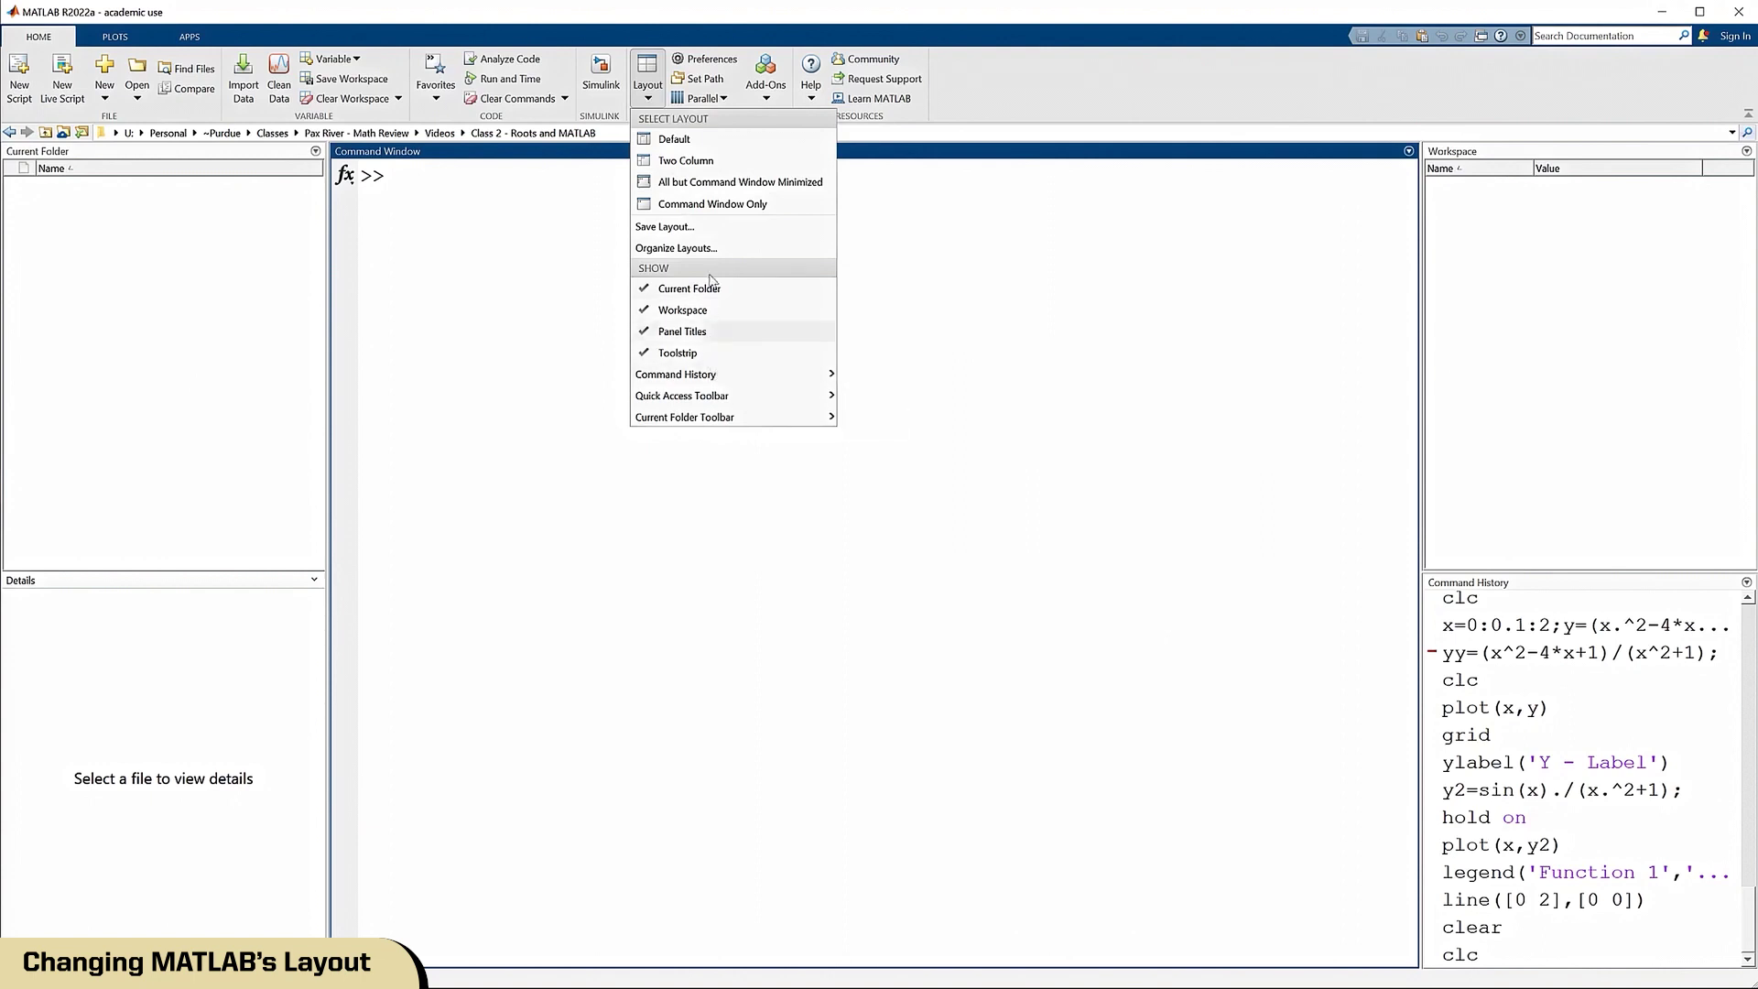
{"action": "mouse_move", "coordinate": [743, 421]}
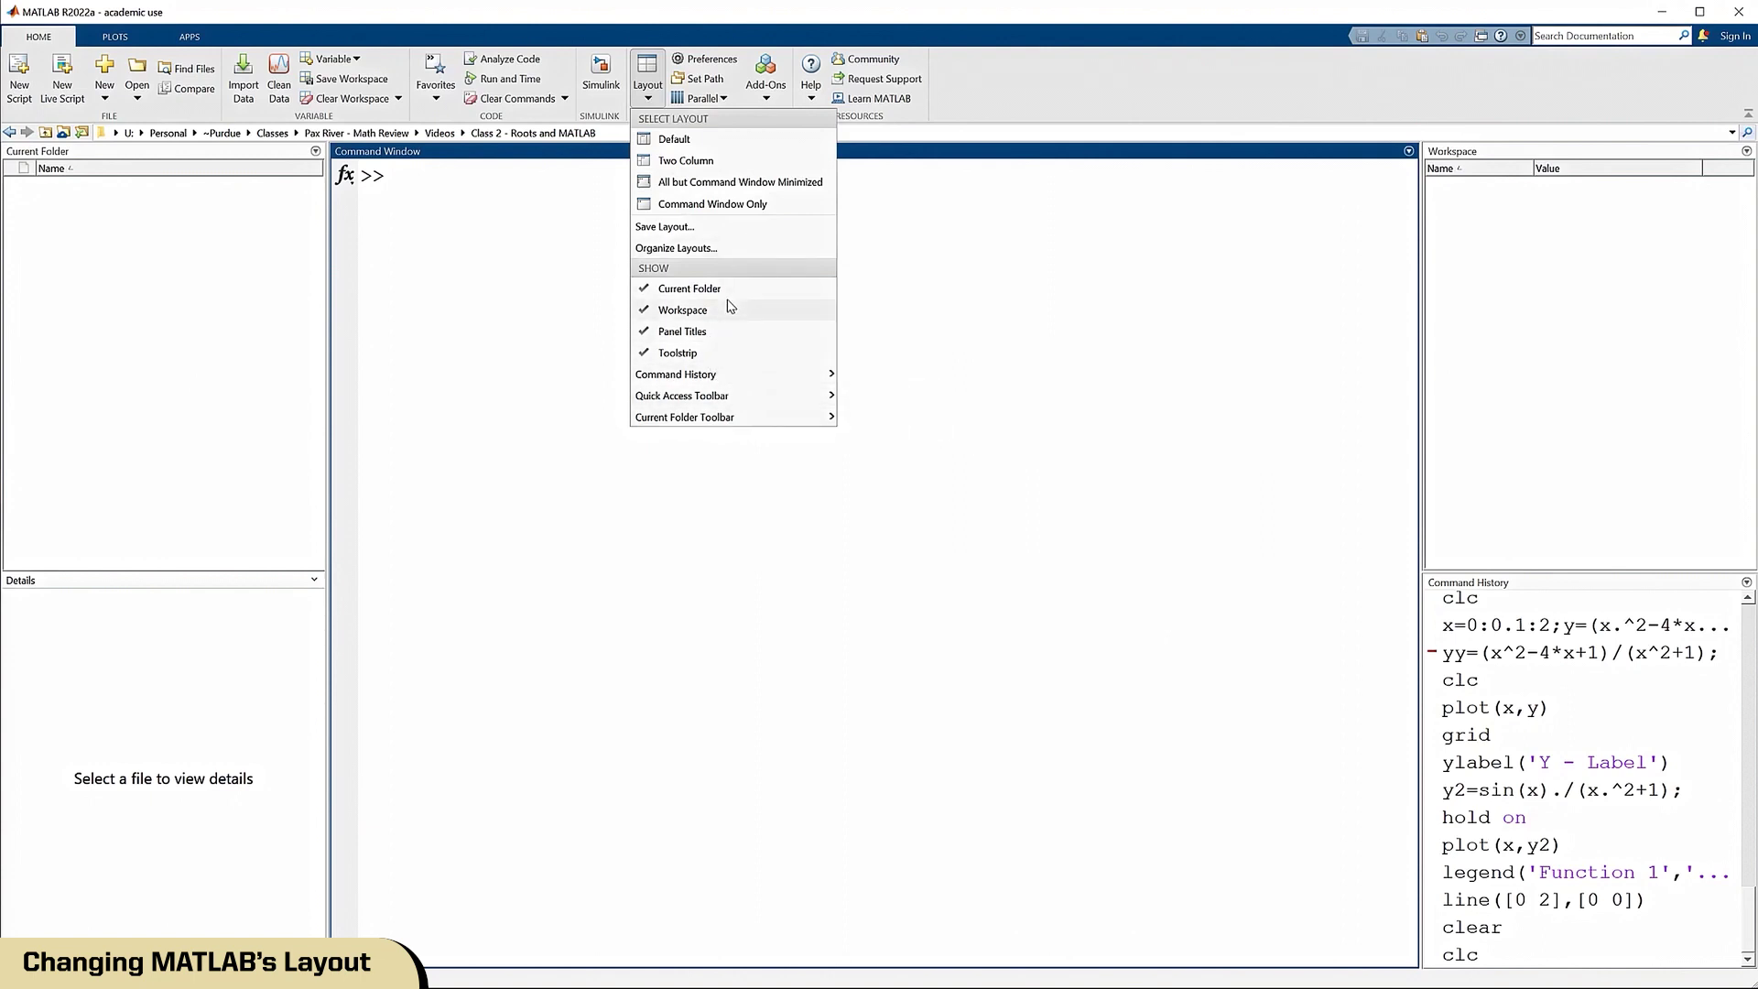
{"action": "left_click", "coordinate": [1016, 80]}
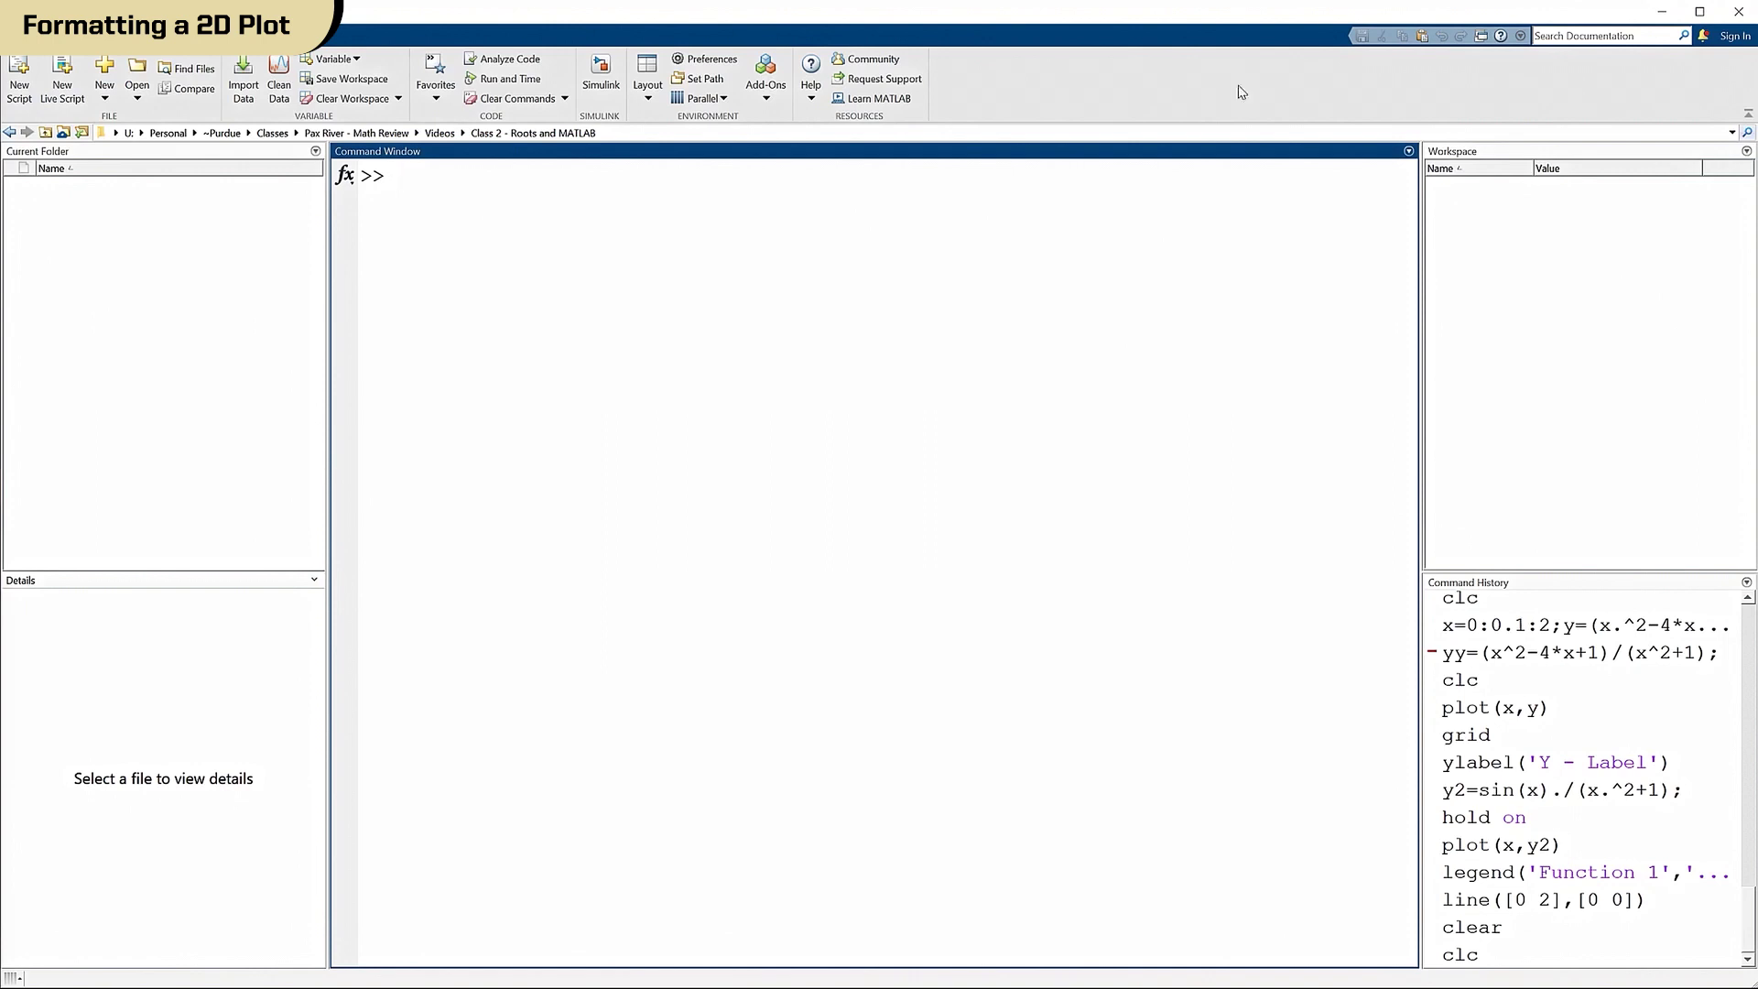
Copy the x and y definitions from the command history and run x=0:0.1:2;y=(x.^2-4*x+1)./(x.^2+1); at the prompt.
{"action": "scroll", "coordinate": [1589, 654], "scroll_direction": "up", "scroll_amount": 2}
{"action": "scroll", "coordinate": [1589, 654], "scroll_direction": "up", "scroll_amount": 1}
{"action": "left_click", "coordinate": [1589, 653]}
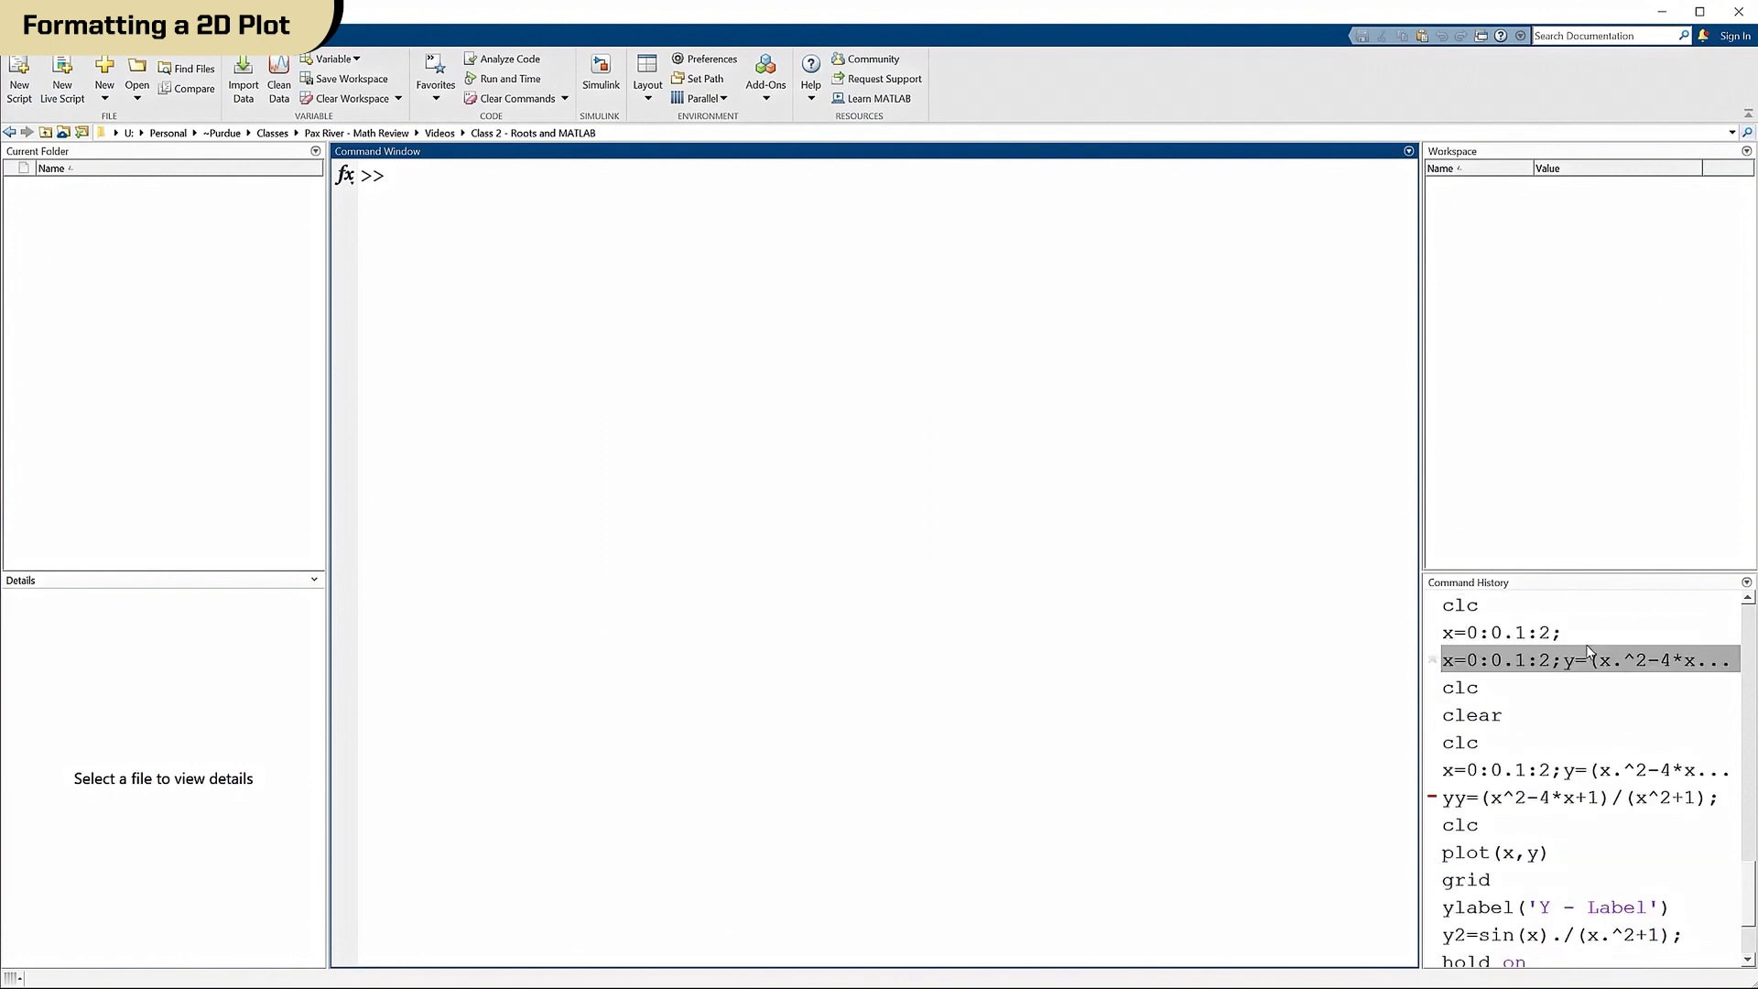
{"action": "scroll", "coordinate": [1589, 654], "scroll_direction": "up", "scroll_amount": 1}
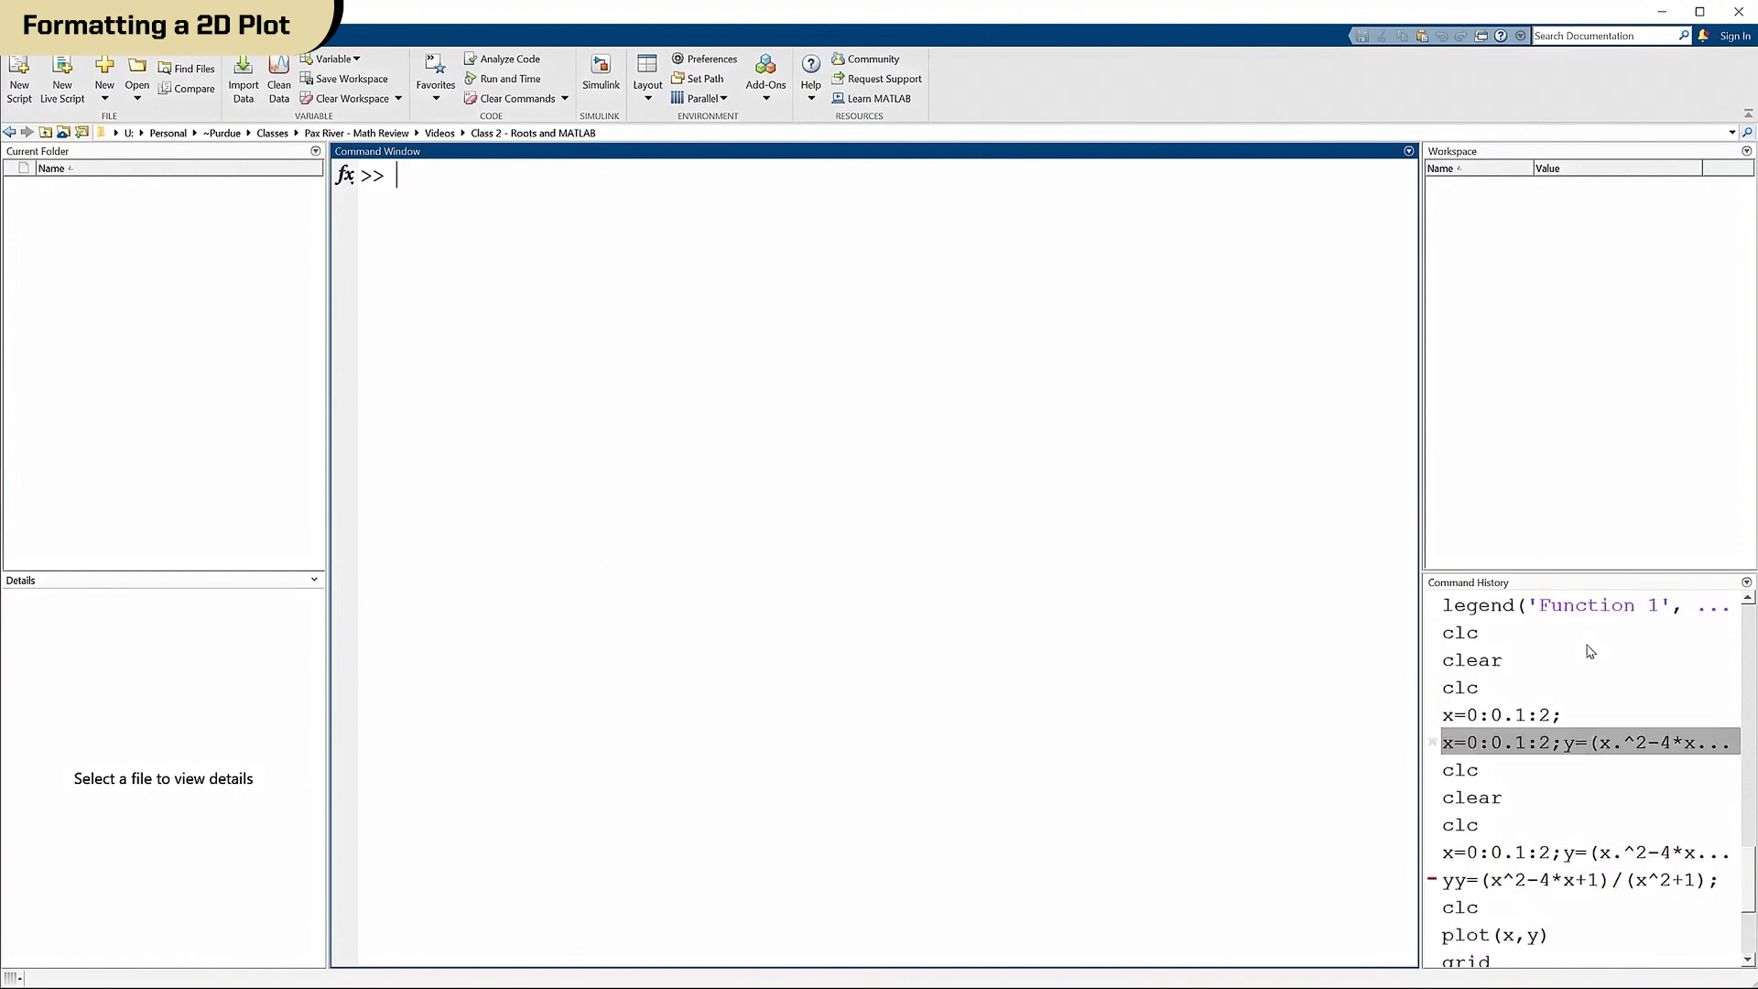
{"action": "right_click", "coordinate": [1559, 748]}
{"action": "left_click", "coordinate": [1575, 769]}
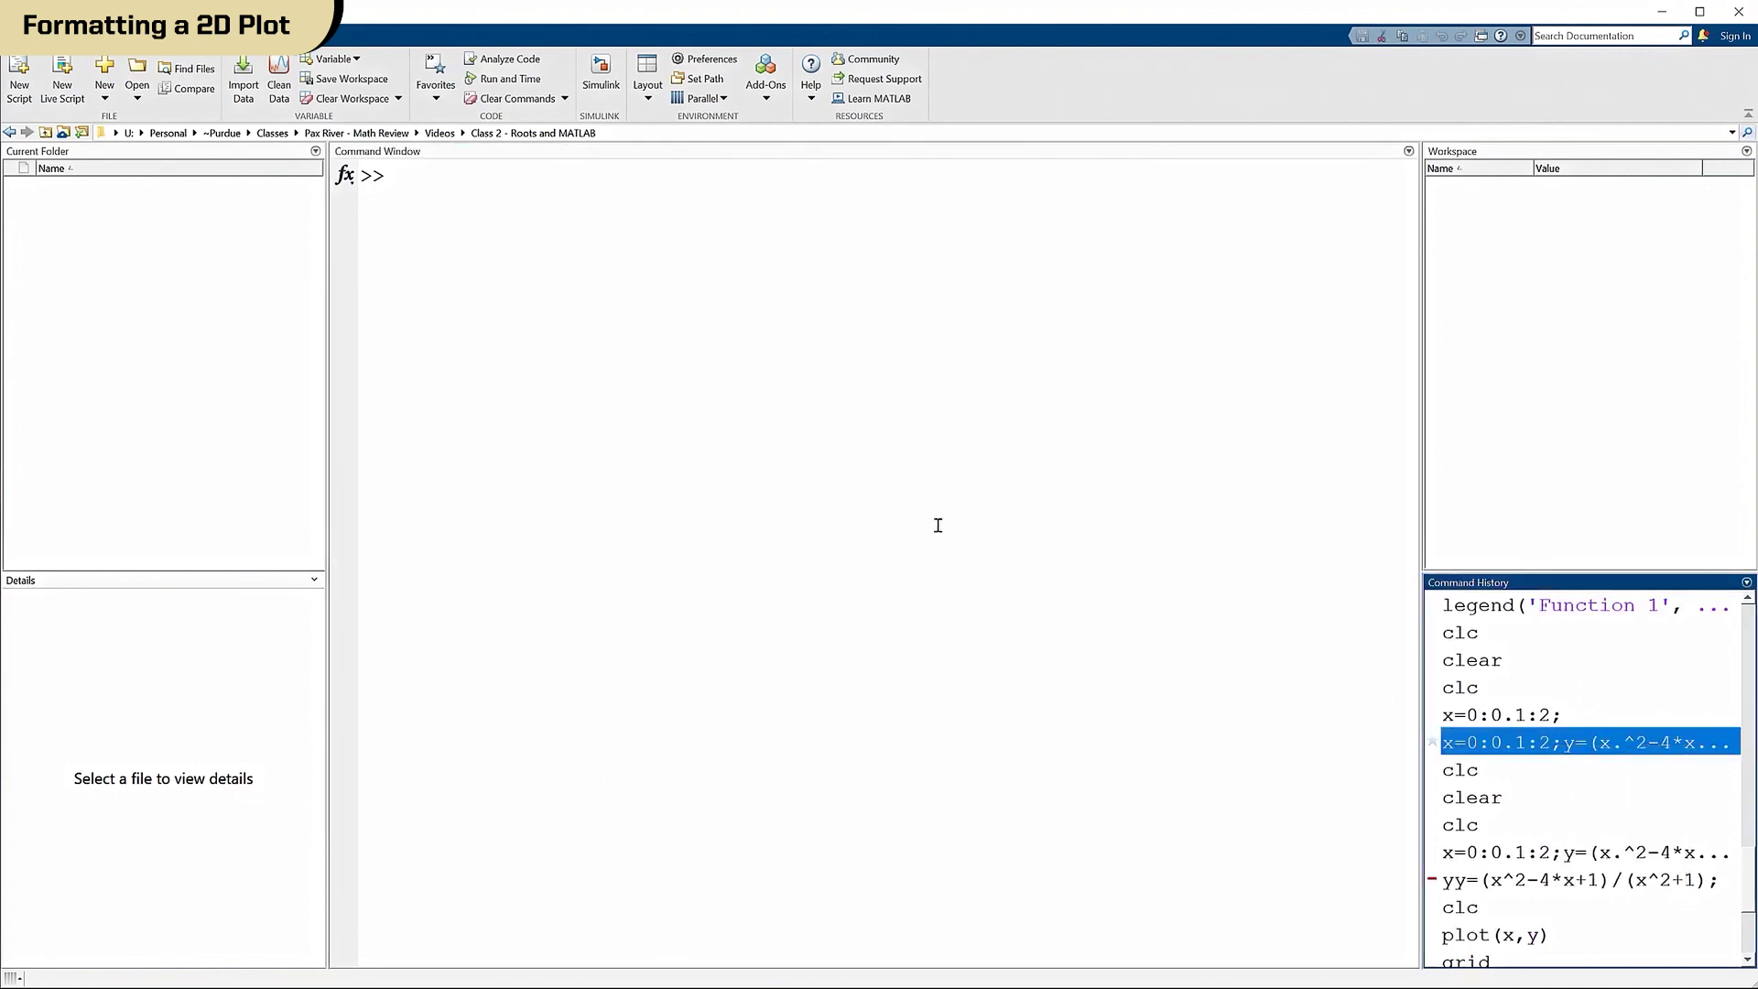
{"action": "left_click", "coordinate": [437, 184]}
{"action": "right_click", "coordinate": [438, 184]}
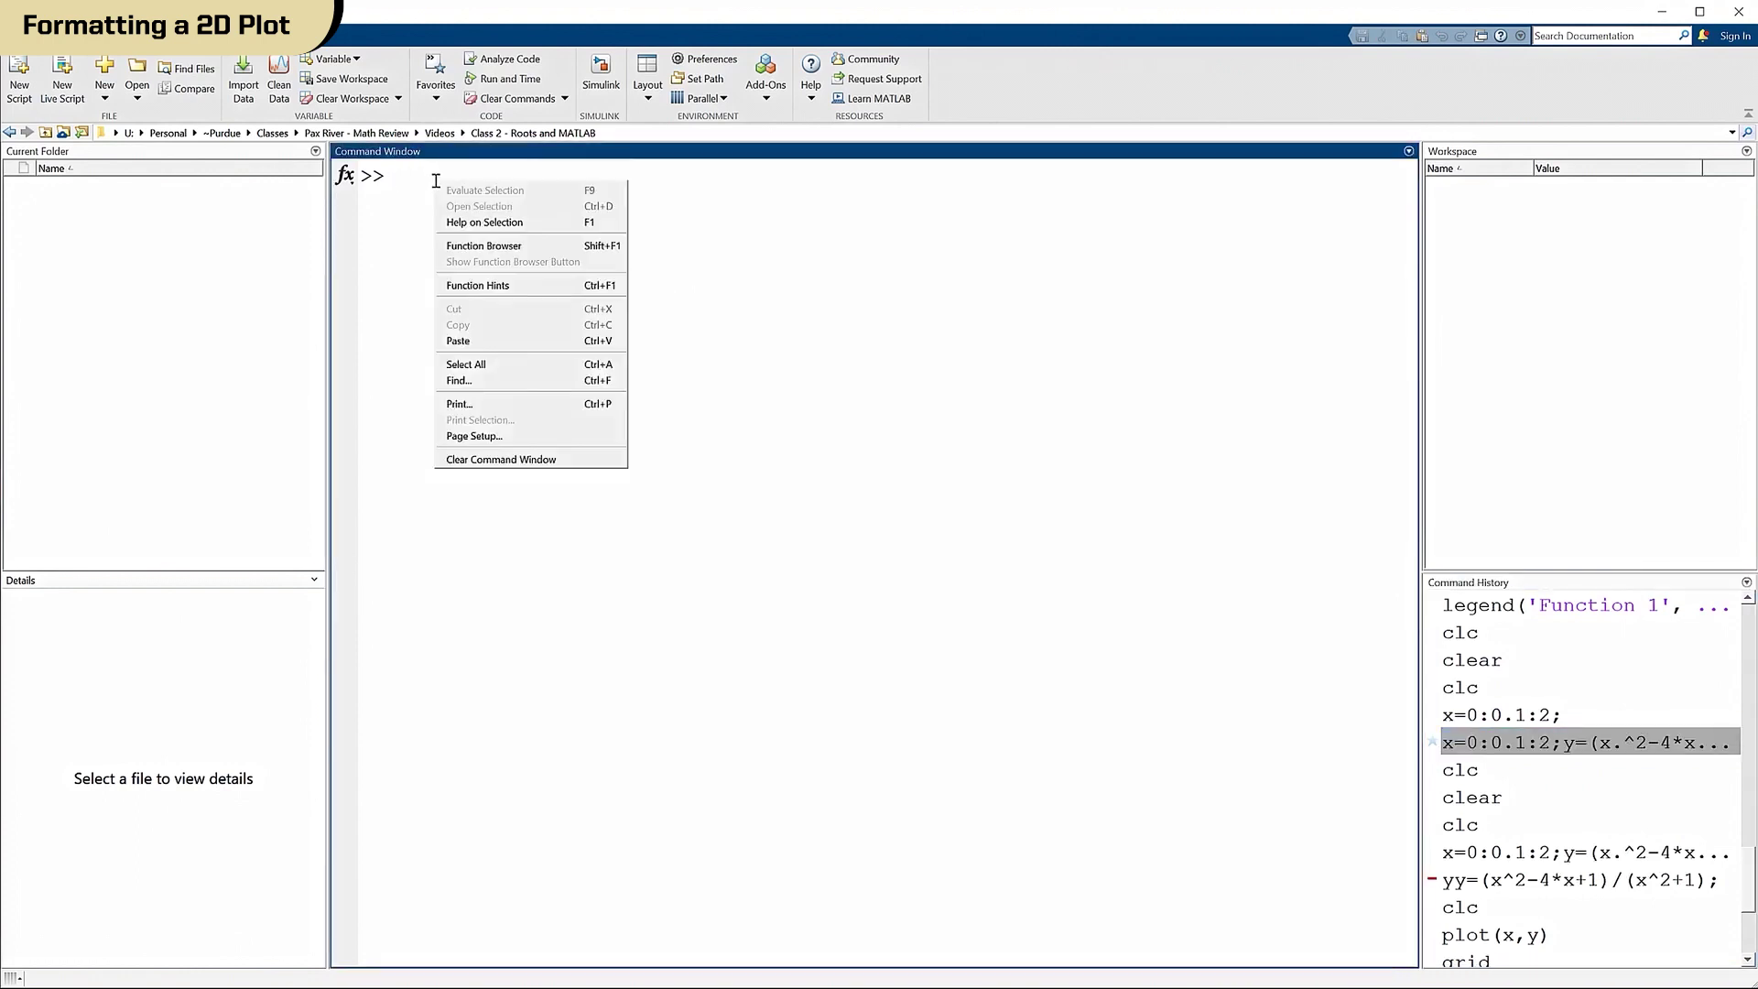
{"action": "left_click", "coordinate": [459, 342]}
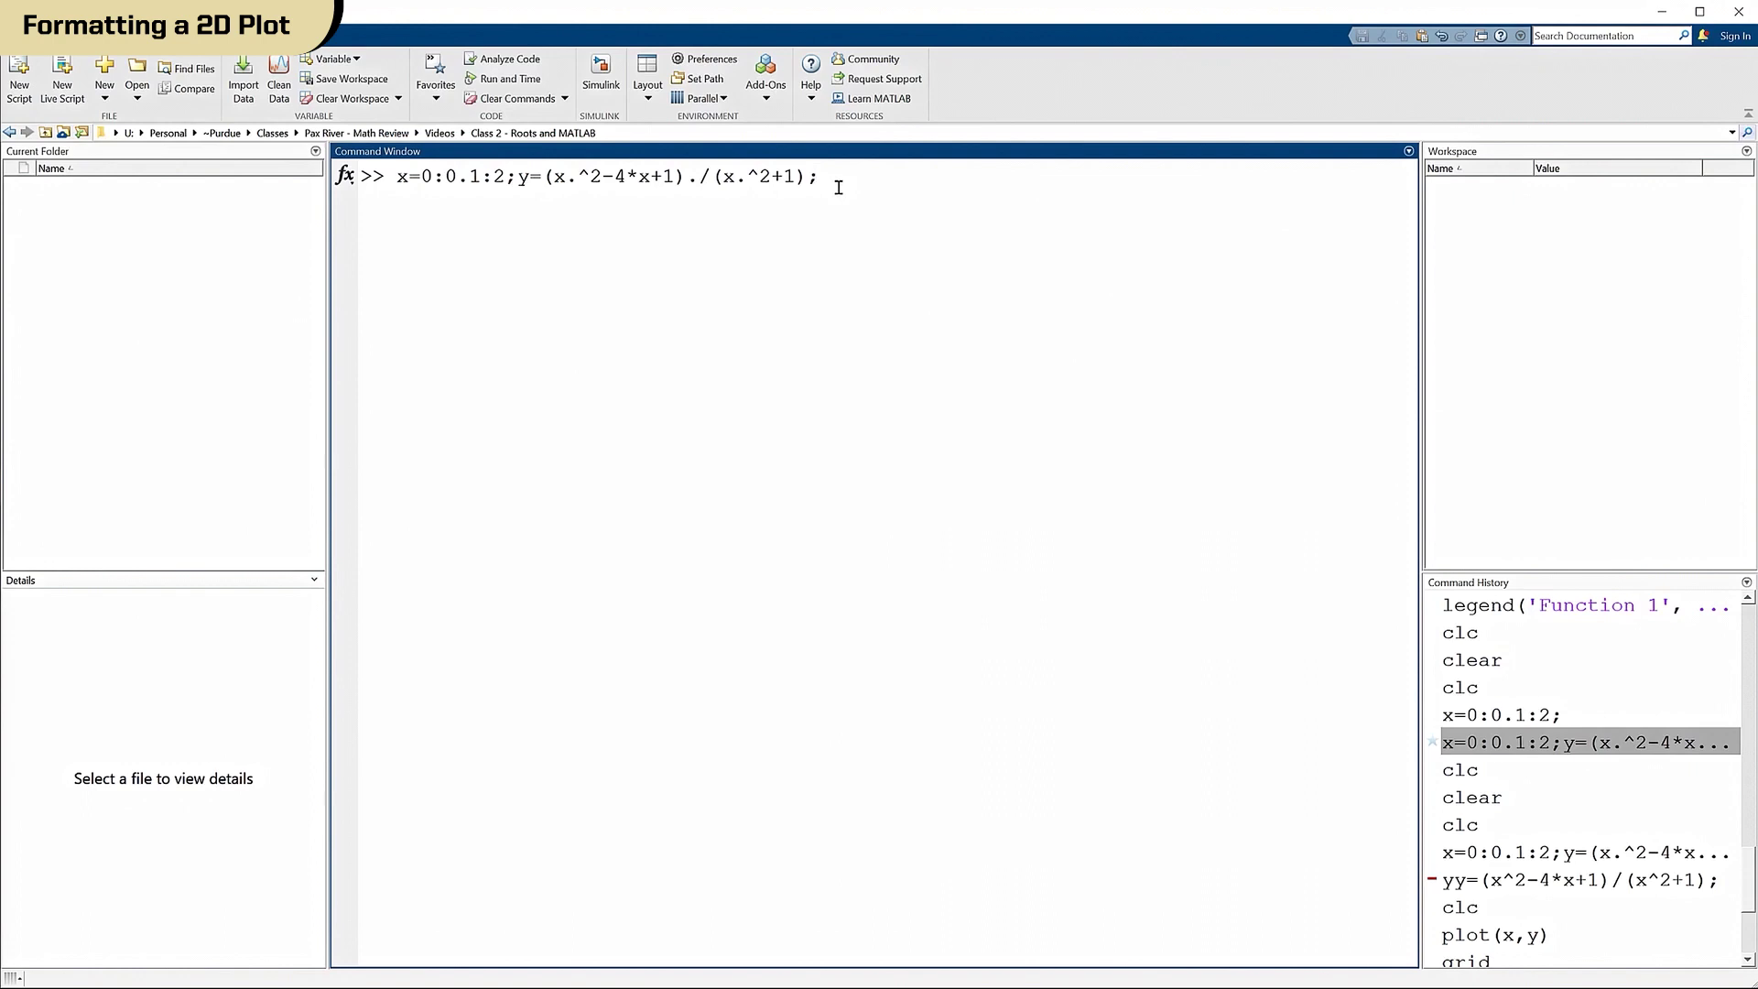
{"action": "key", "text": "Return"}
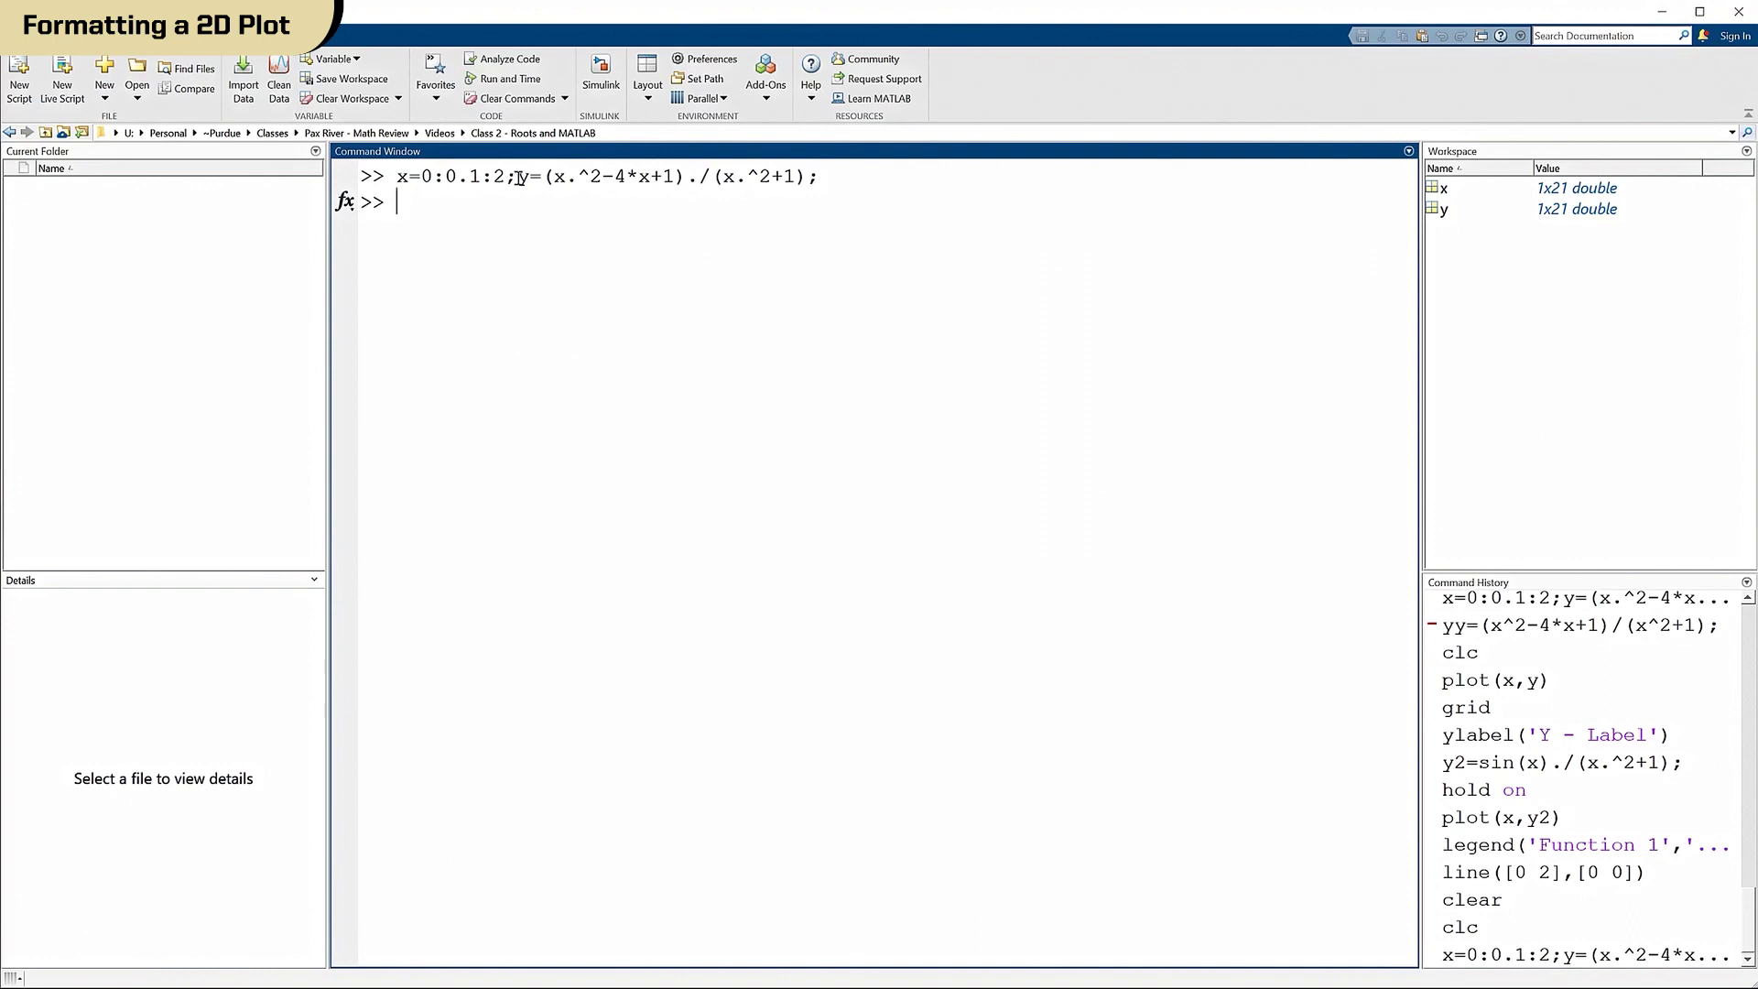
Copy the y expression from the executed command and paste it at the new prompt.
{"action": "left_click_drag", "start_coordinate": [518, 177], "coordinate": [788, 180]}
{"action": "key", "text": "ctrl+c"}
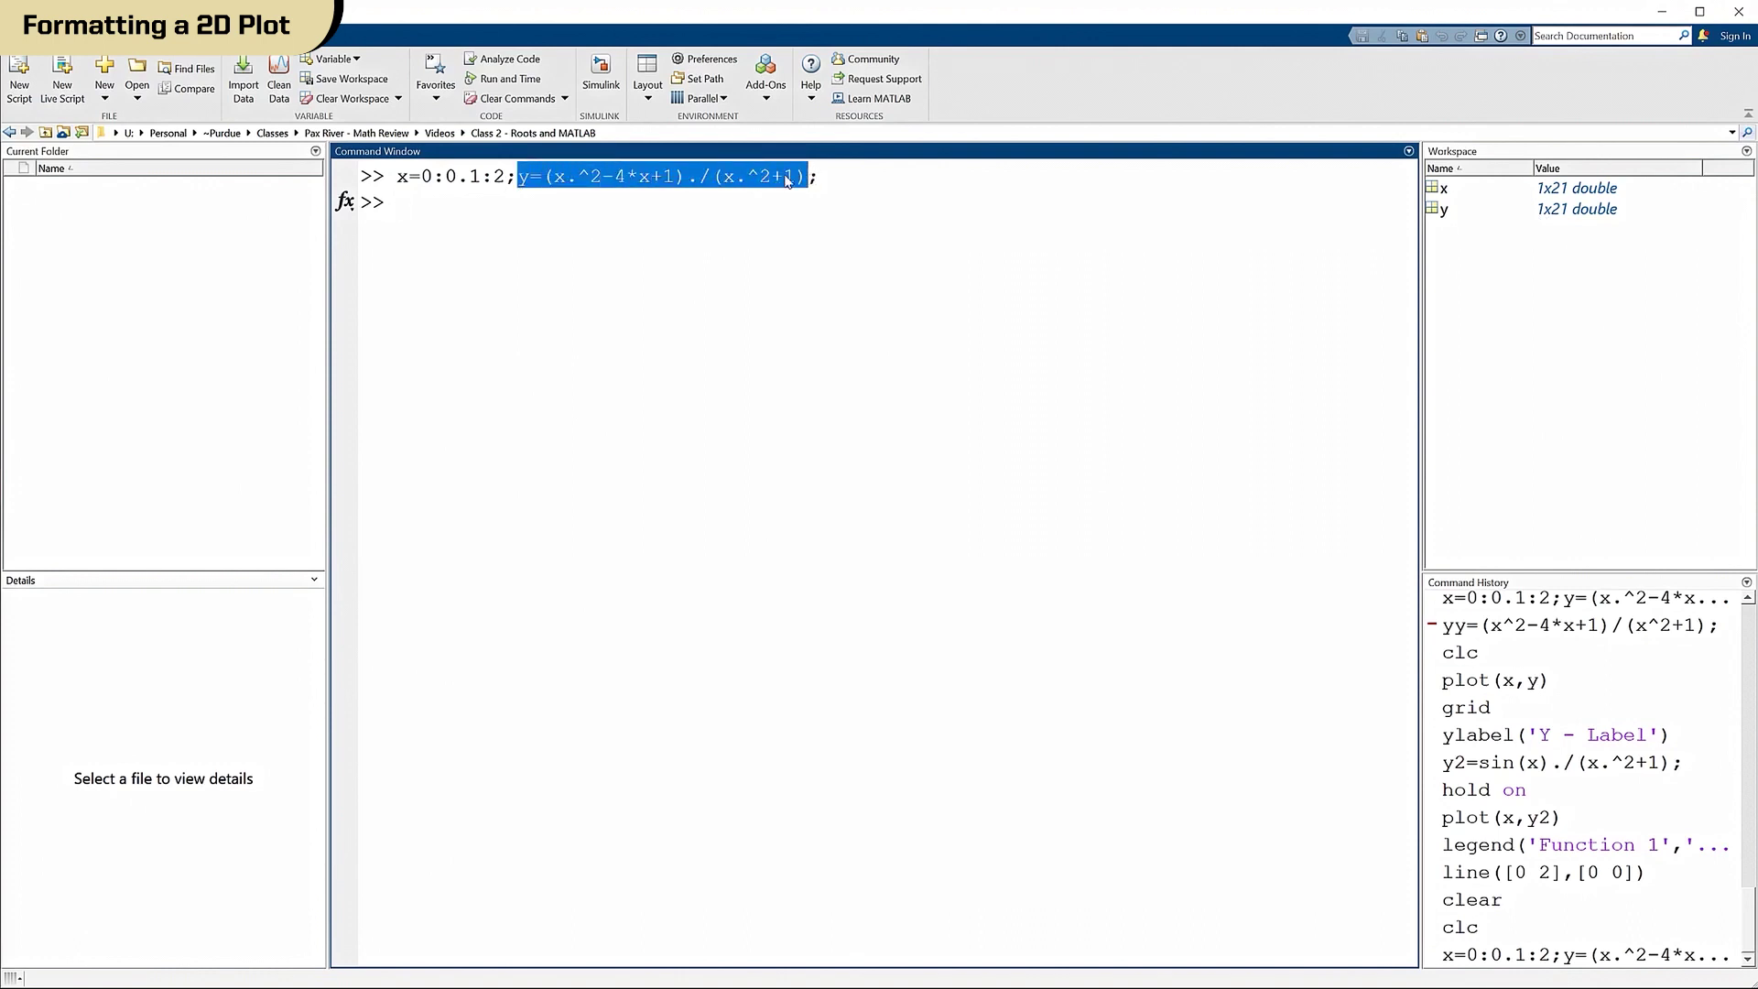
{"action": "left_click", "coordinate": [459, 199]}
{"action": "right_click", "coordinate": [458, 201]}
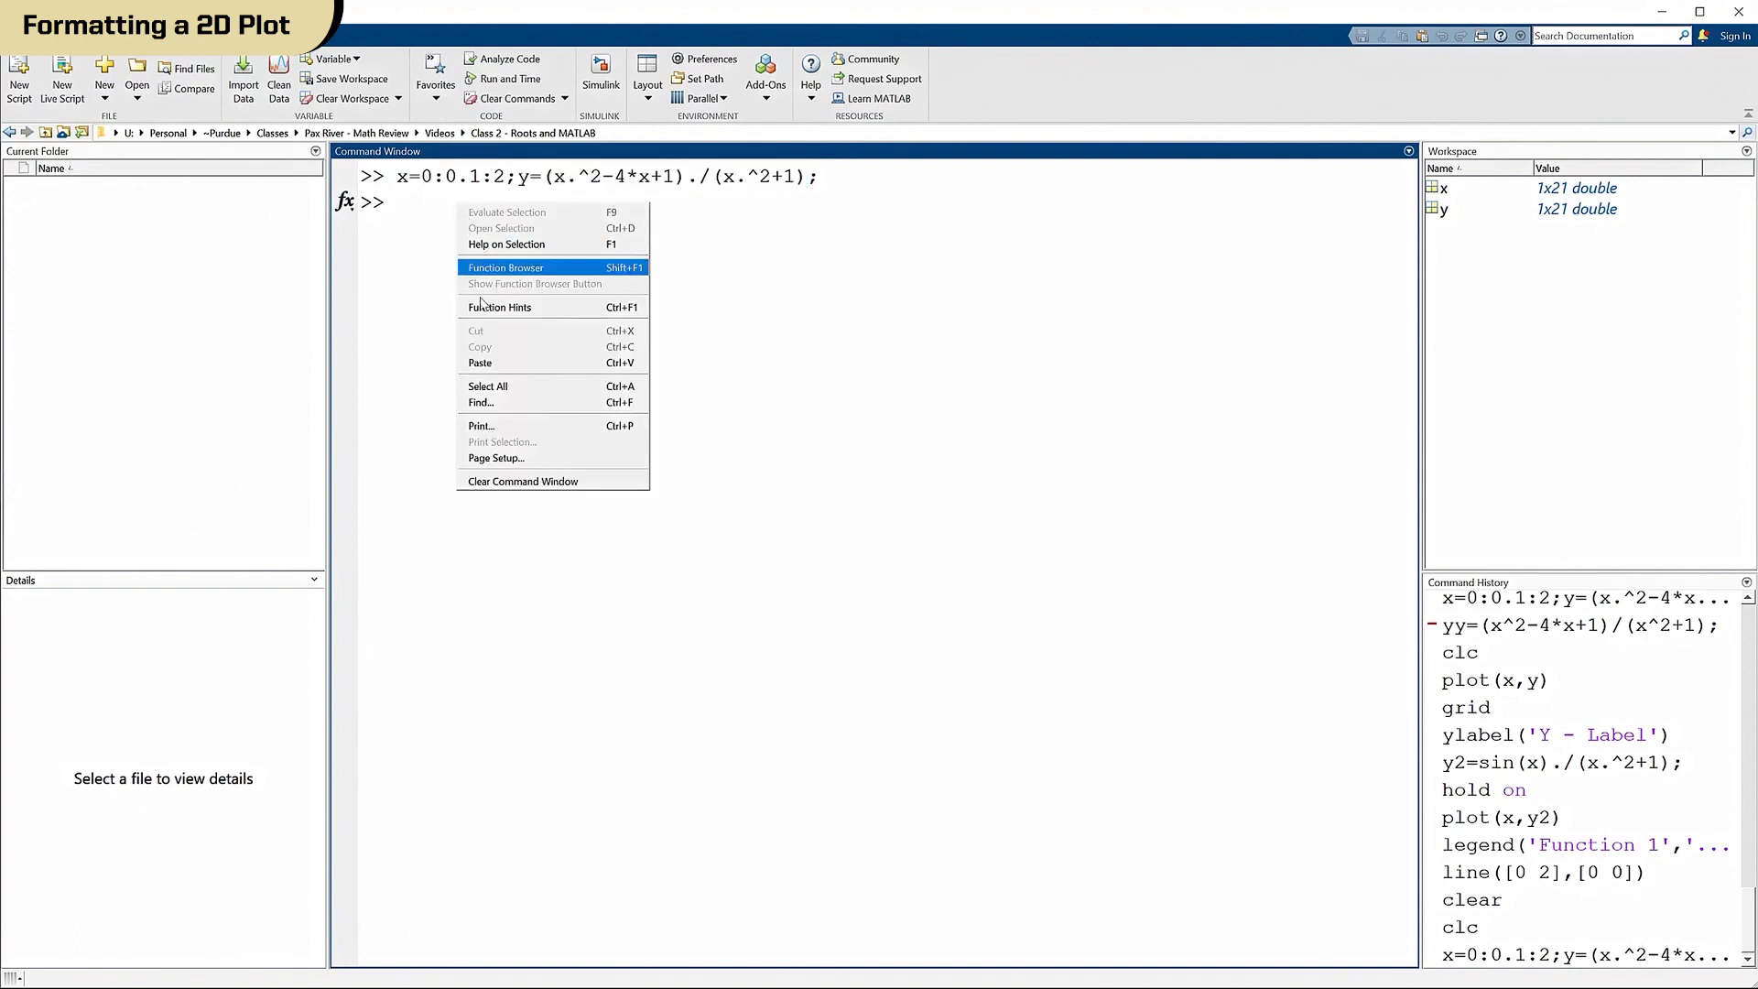
{"action": "left_click", "coordinate": [481, 363]}
Try to evaluate y without elementwise operators by removing the dots and running y=(x^2-4*x+1)/(x^2+1).
{"action": "left_click", "coordinate": [455, 205]}
{"action": "key", "text": "BackSpace"}
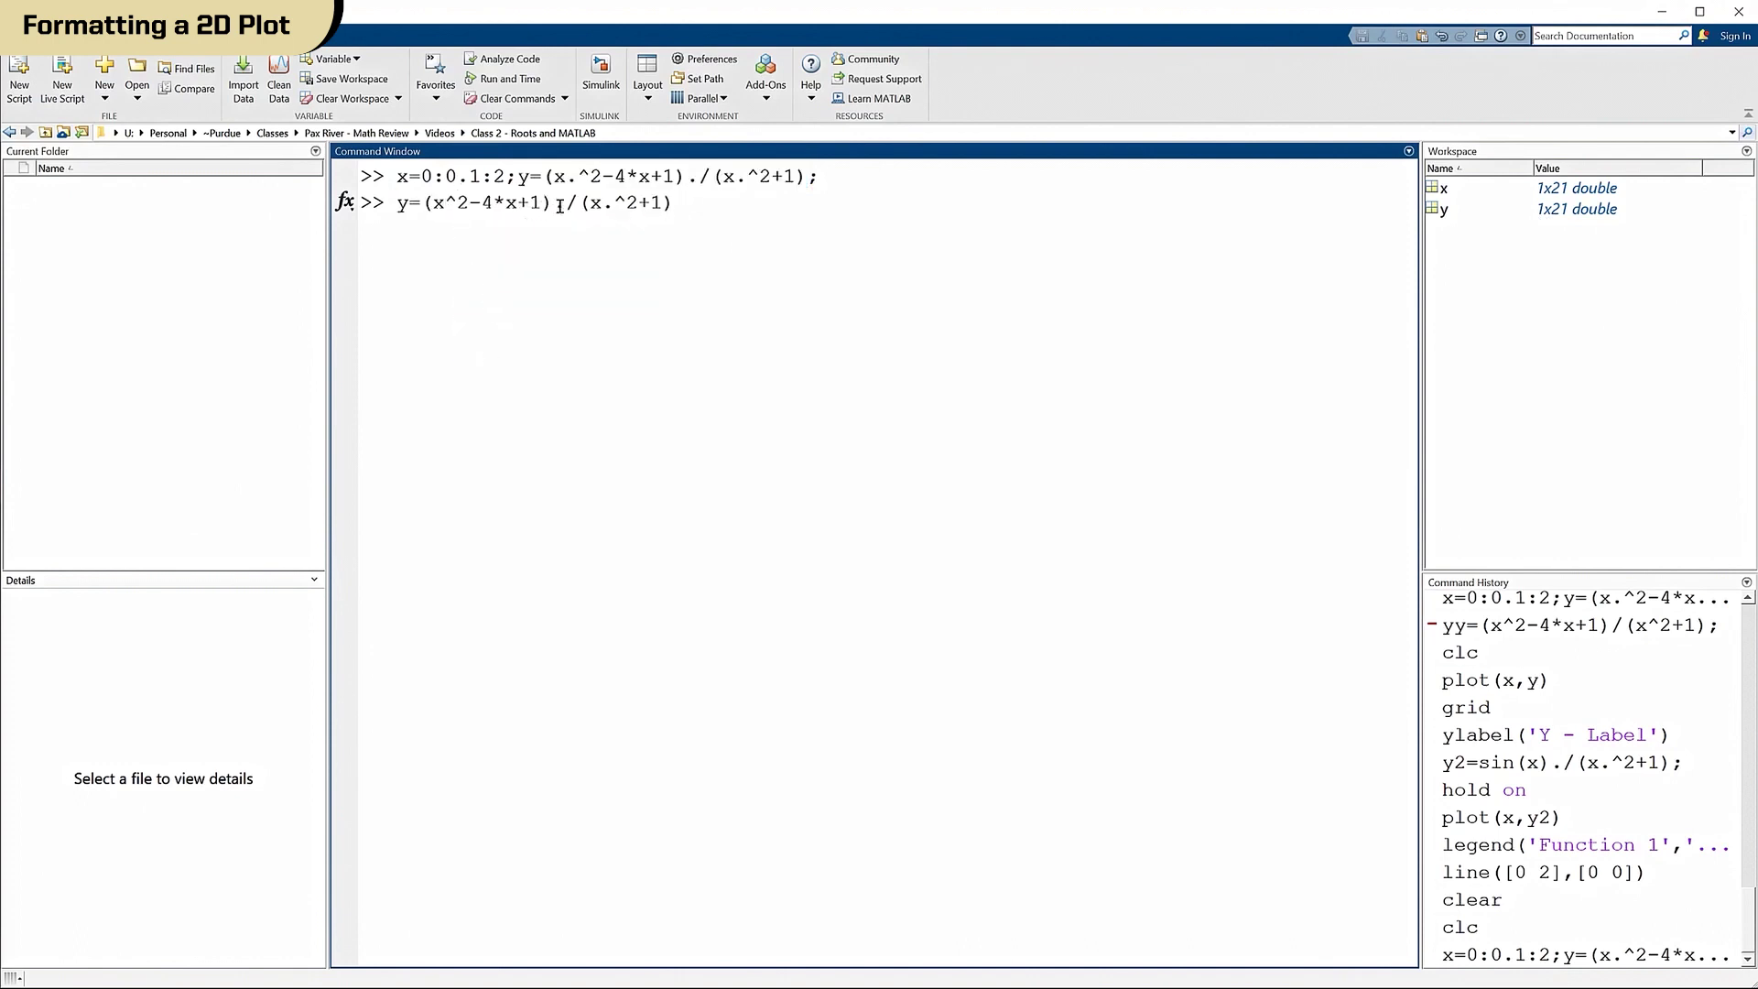
{"action": "left_click", "coordinate": [561, 203]}
{"action": "key", "text": "BackSpace"}
{"action": "left_click", "coordinate": [601, 205]}
{"action": "key", "text": "BackSpace"}
{"action": "left_click", "coordinate": [673, 207]}
{"action": "key", "text": "Return"}
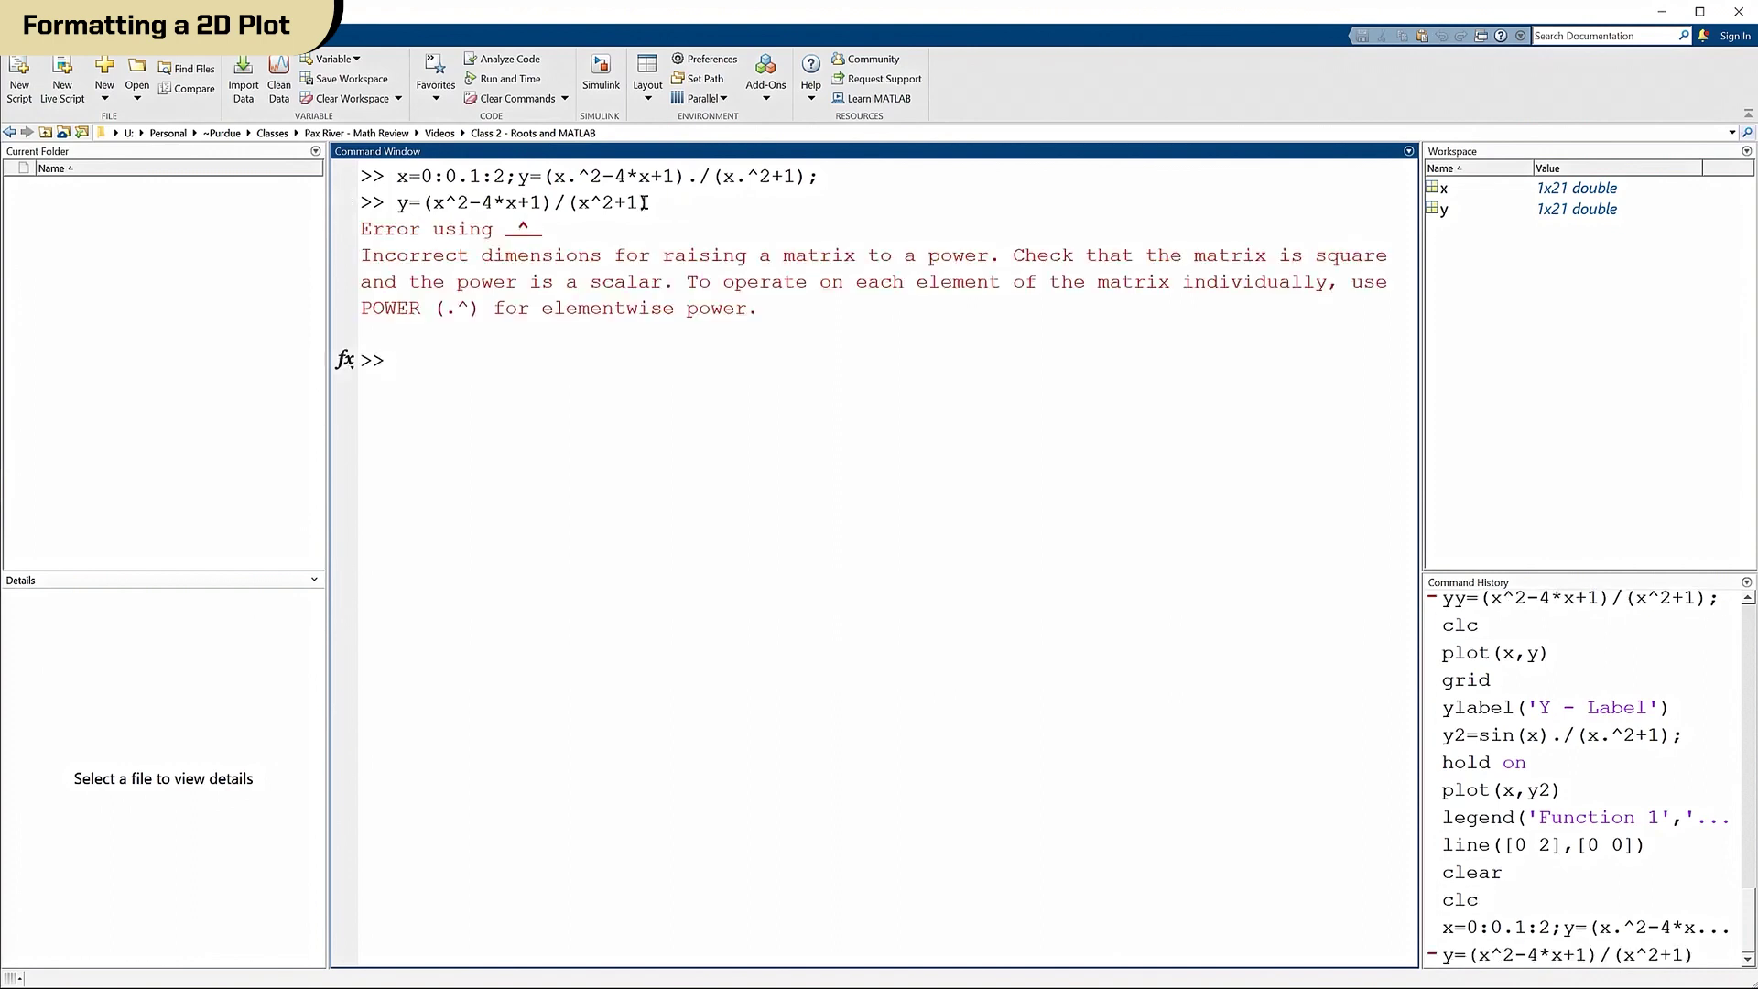
Highlight the x^2 term in the failed command, then clear the command window with clc.
{"action": "left_click_drag", "start_coordinate": [434, 203], "coordinate": [469, 203]}
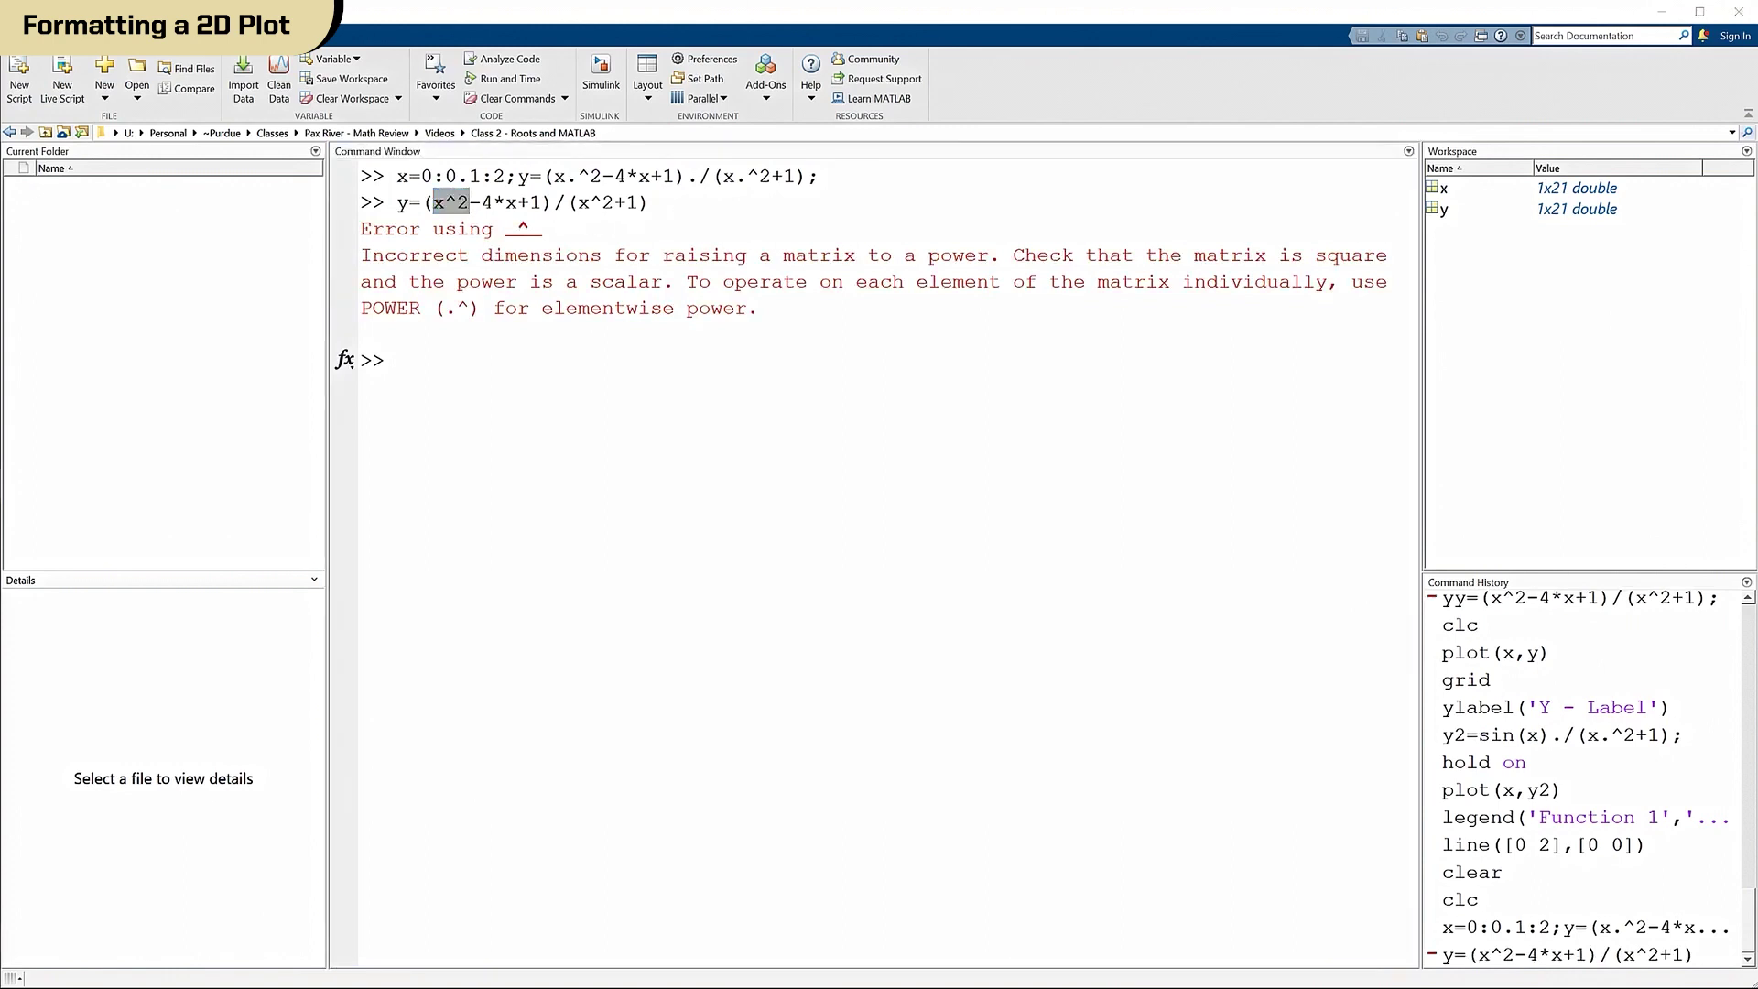
{"action": "left_click", "coordinate": [455, 357]}
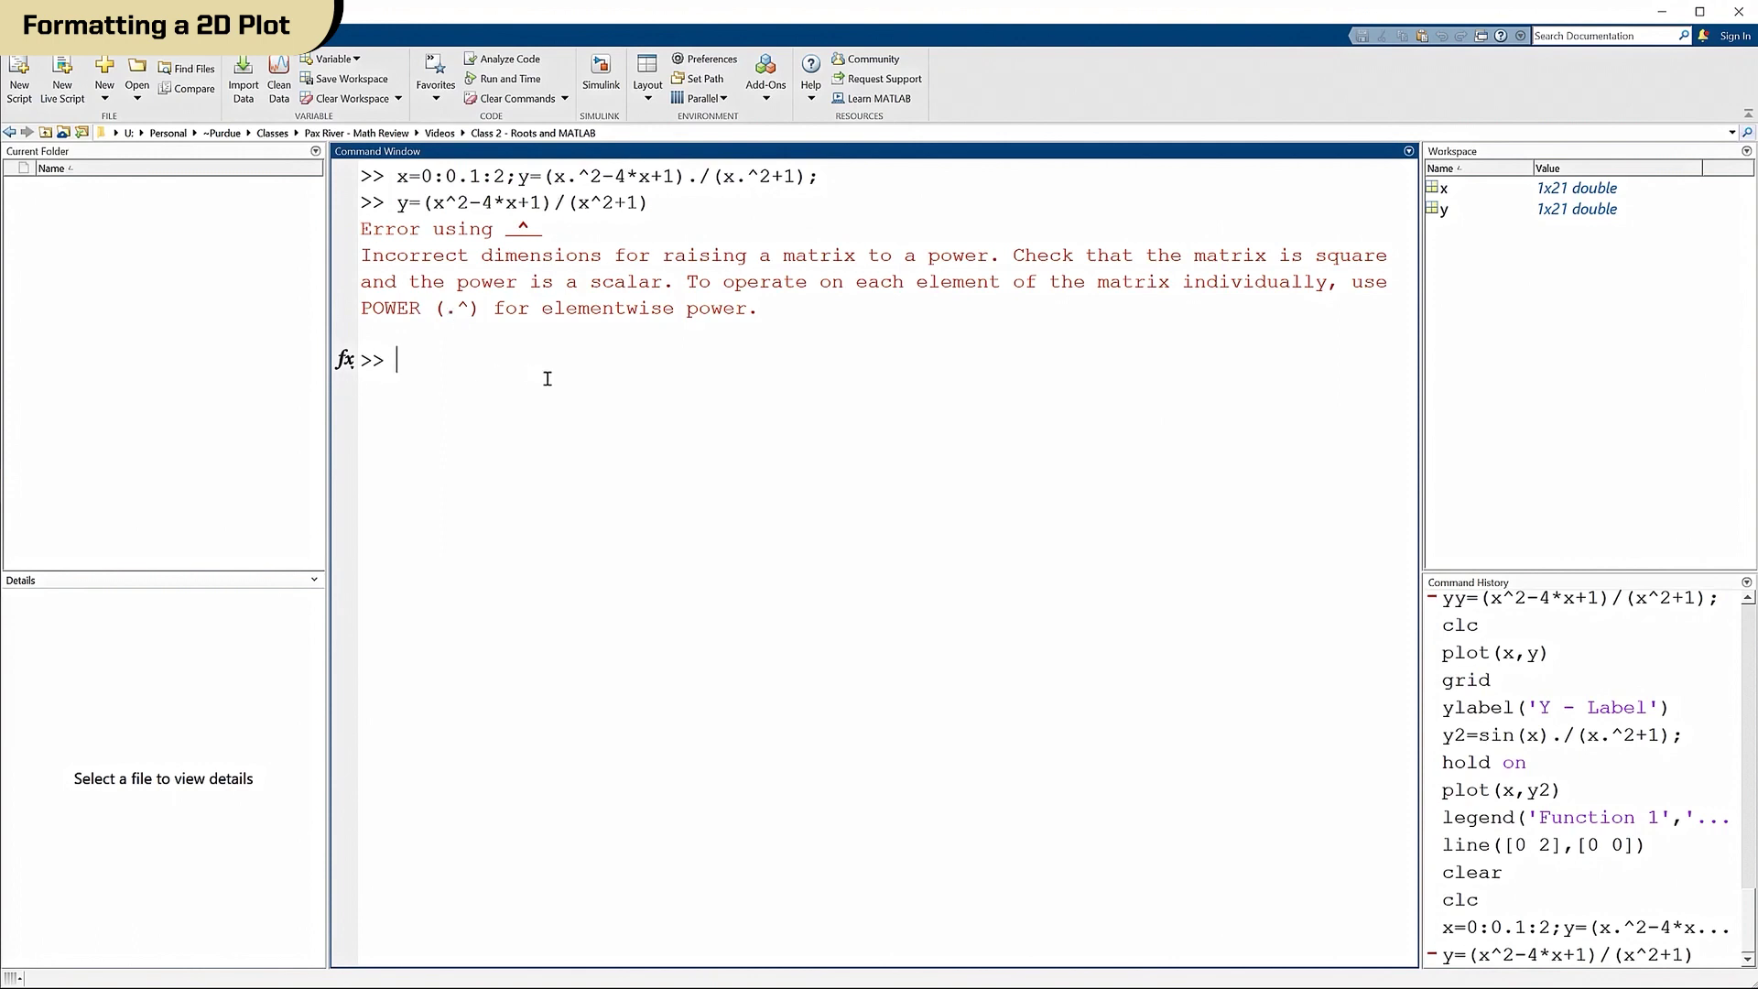
{"action": "type", "text": "clc"}
{"action": "key", "text": "Return"}
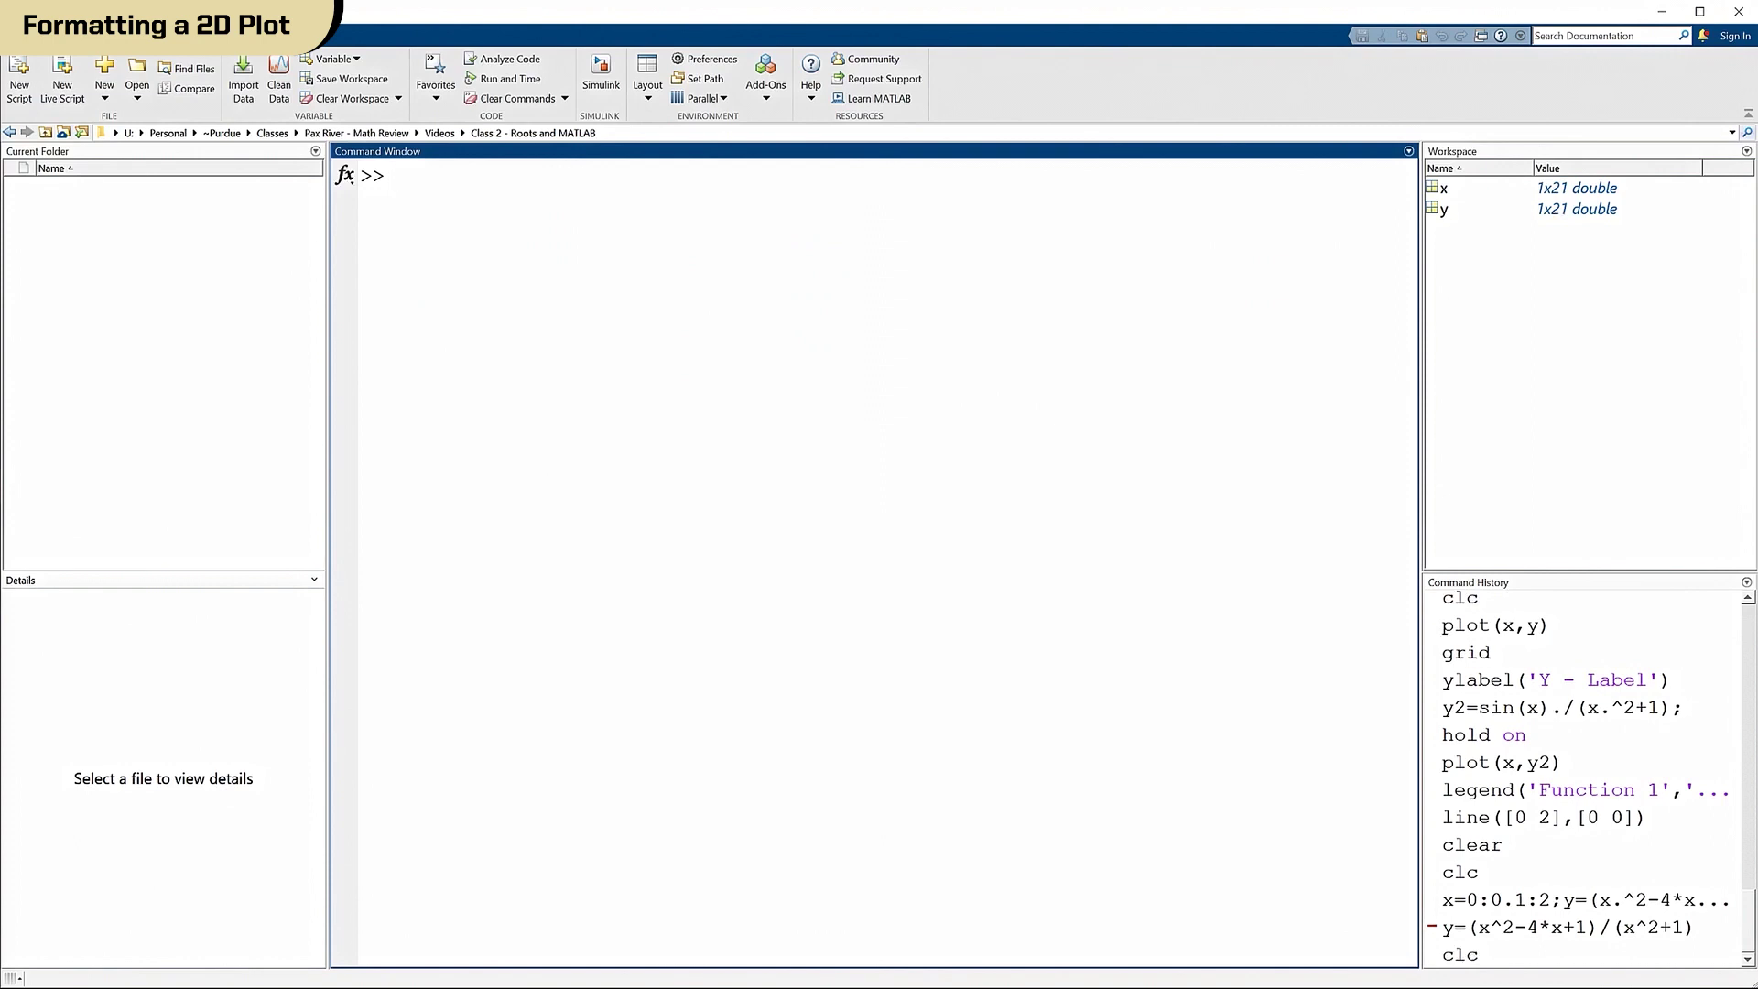
Plot y against x by running plot(x,y).
{"action": "type", "text": "plot"}
{"action": "type", "text": "(x,y)"}
{"action": "key", "text": "Return"}
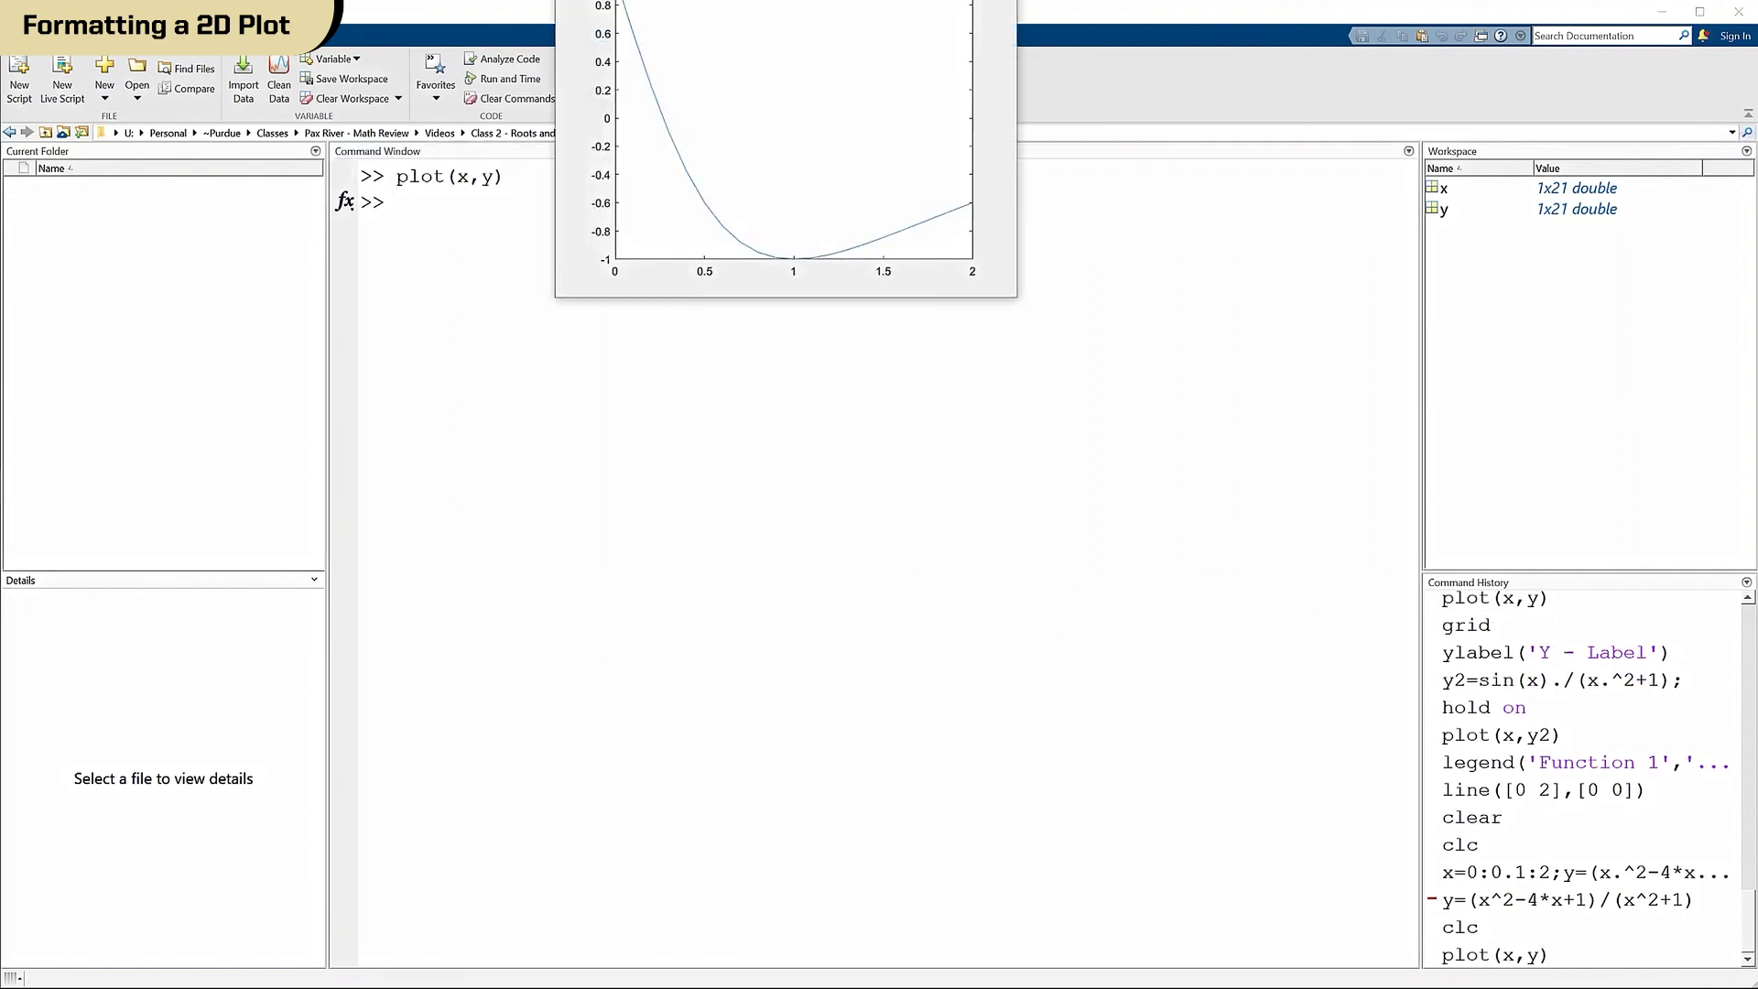
Move and resize the figure window and narrow the main window so the two sit side by side.
{"action": "left_click_drag", "start_coordinate": [806, 0], "coordinate": [893, 258]}
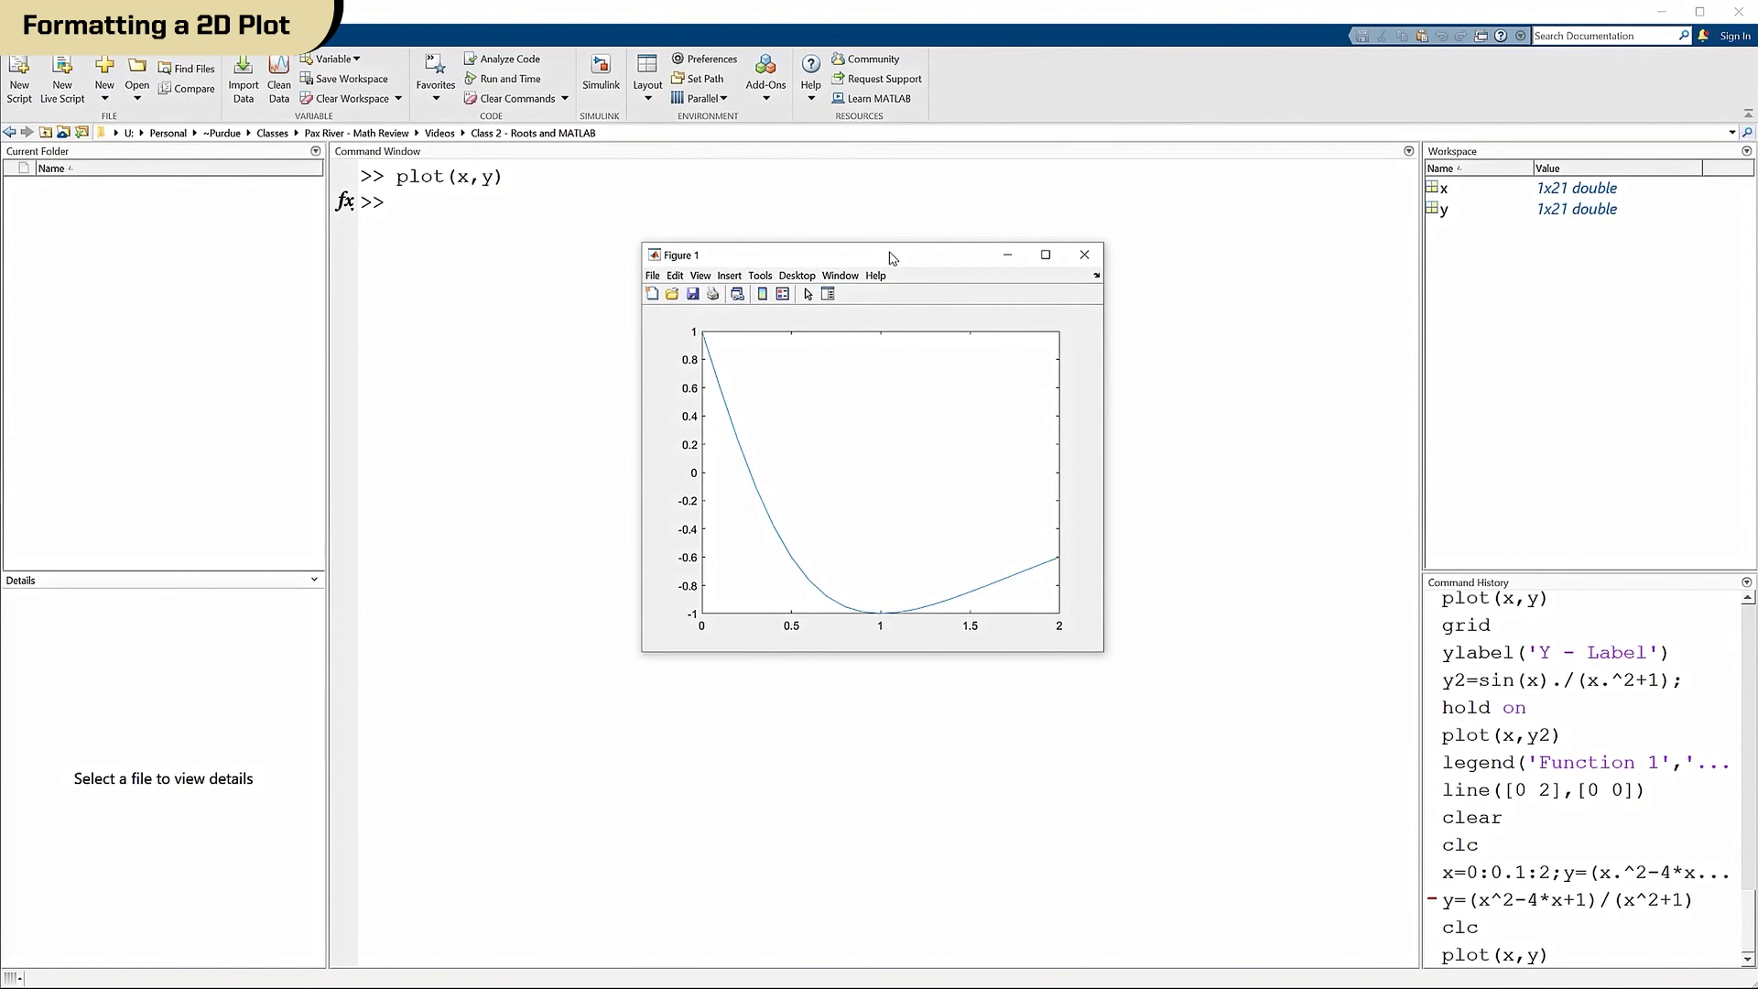
{"action": "left_click_drag", "start_coordinate": [893, 257], "coordinate": [1080, 1]}
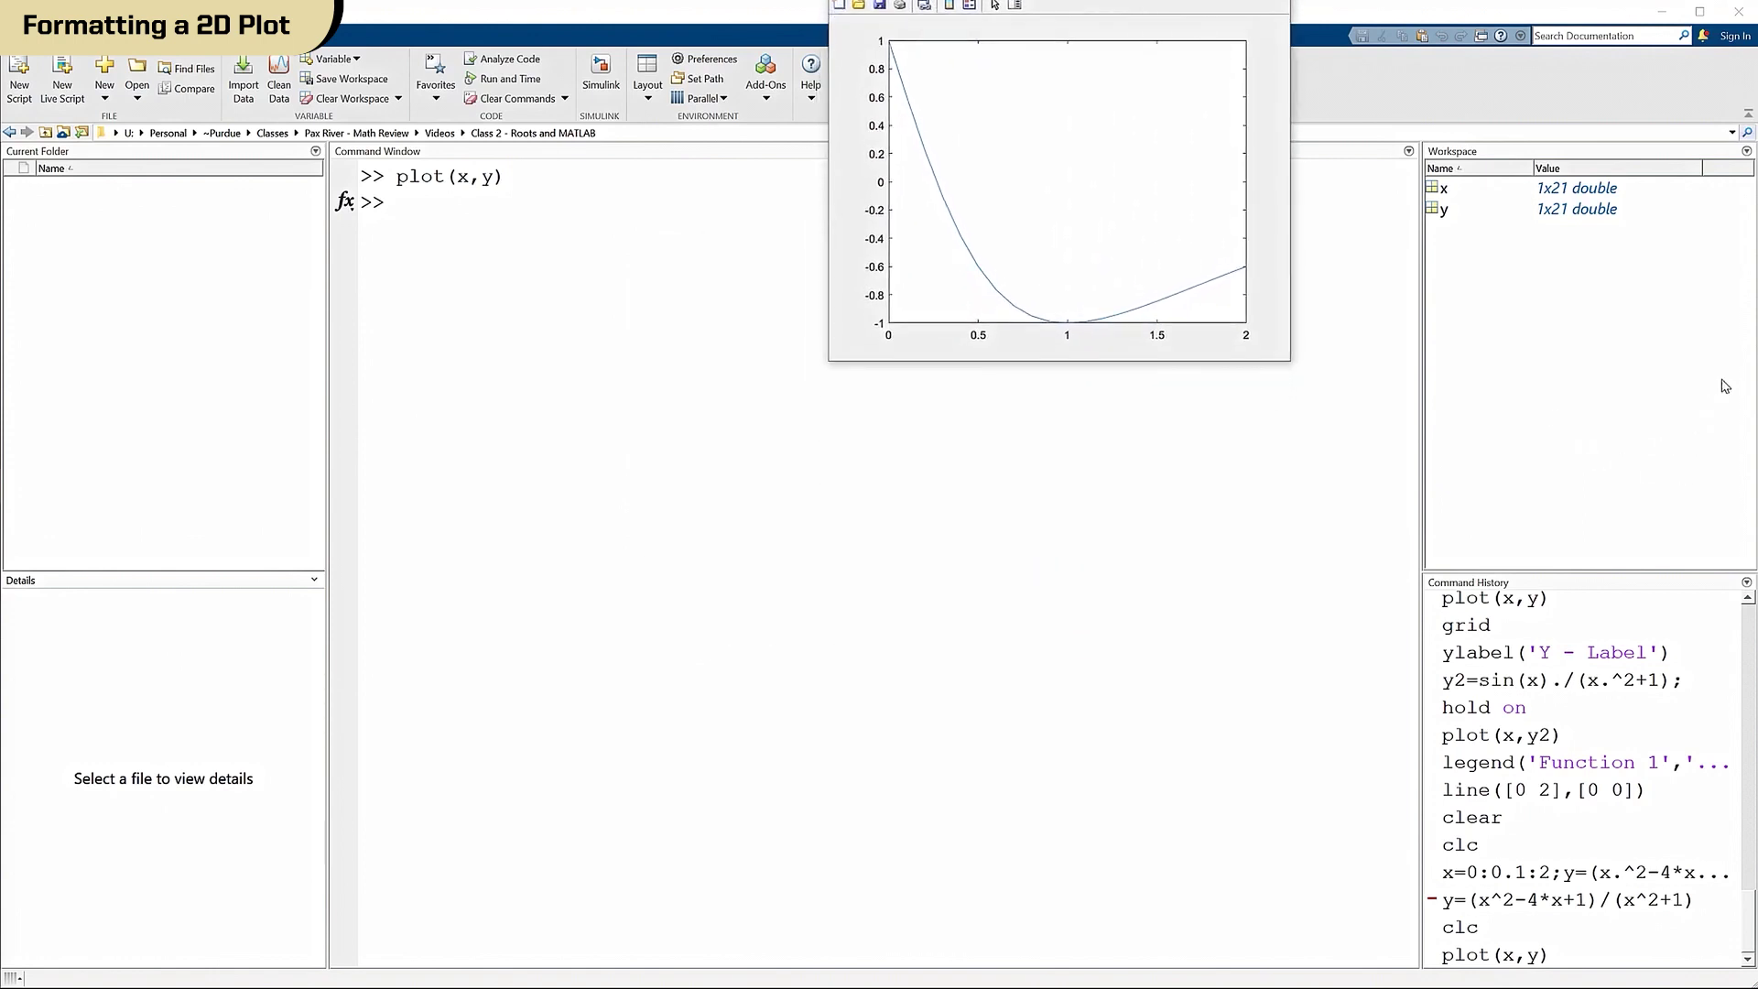
{"action": "left_click_drag", "start_coordinate": [1755, 374], "coordinate": [863, 371]}
{"action": "left_click", "coordinate": [1094, 57]}
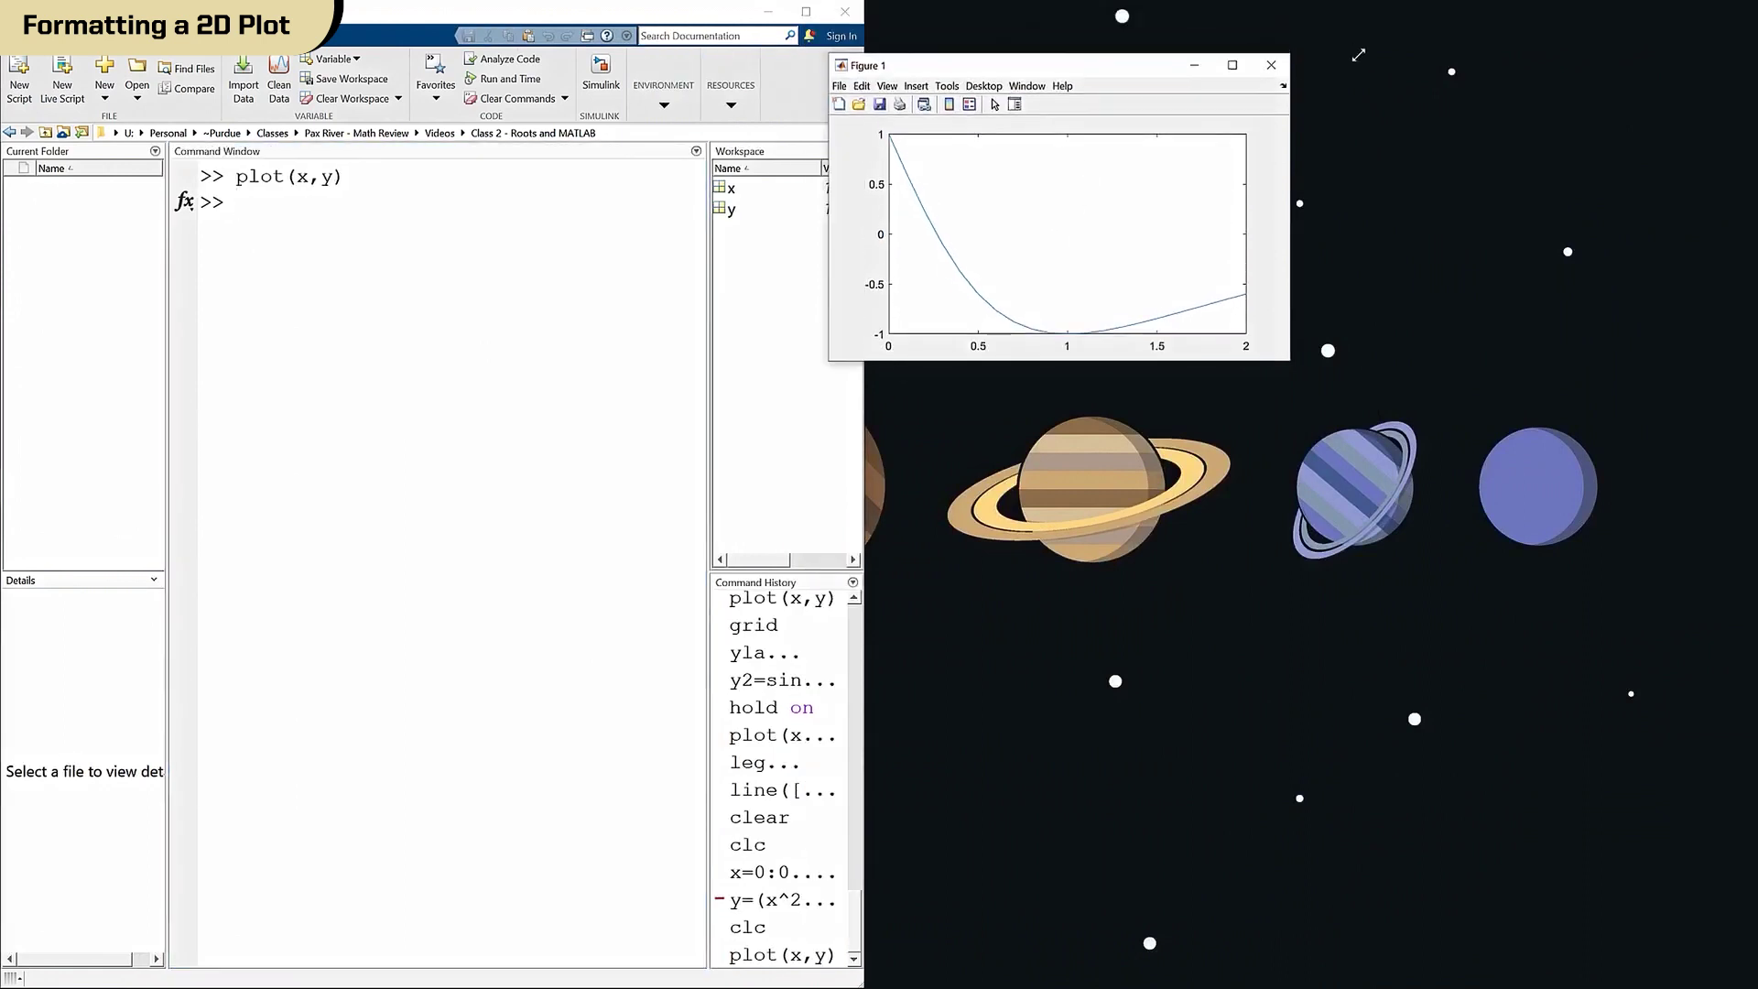
{"action": "left_click_drag", "start_coordinate": [1111, 55], "coordinate": [1431, 12]}
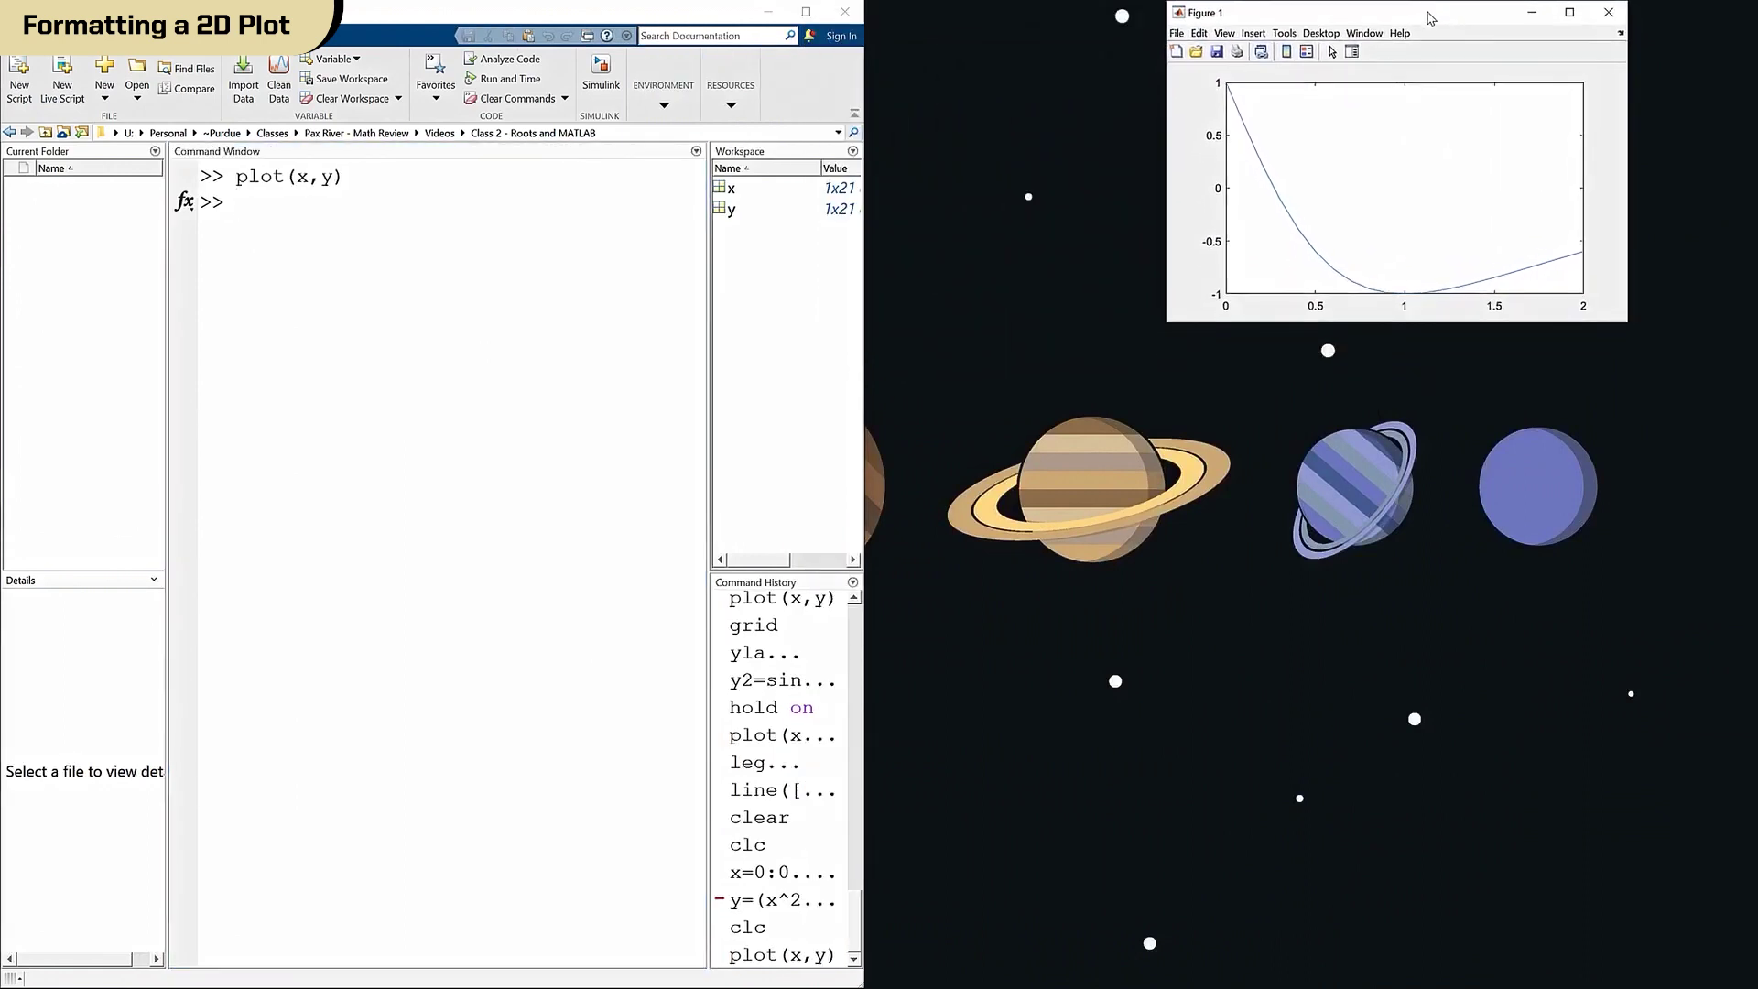
{"action": "left_click_drag", "start_coordinate": [1629, 324], "coordinate": [1757, 639]}
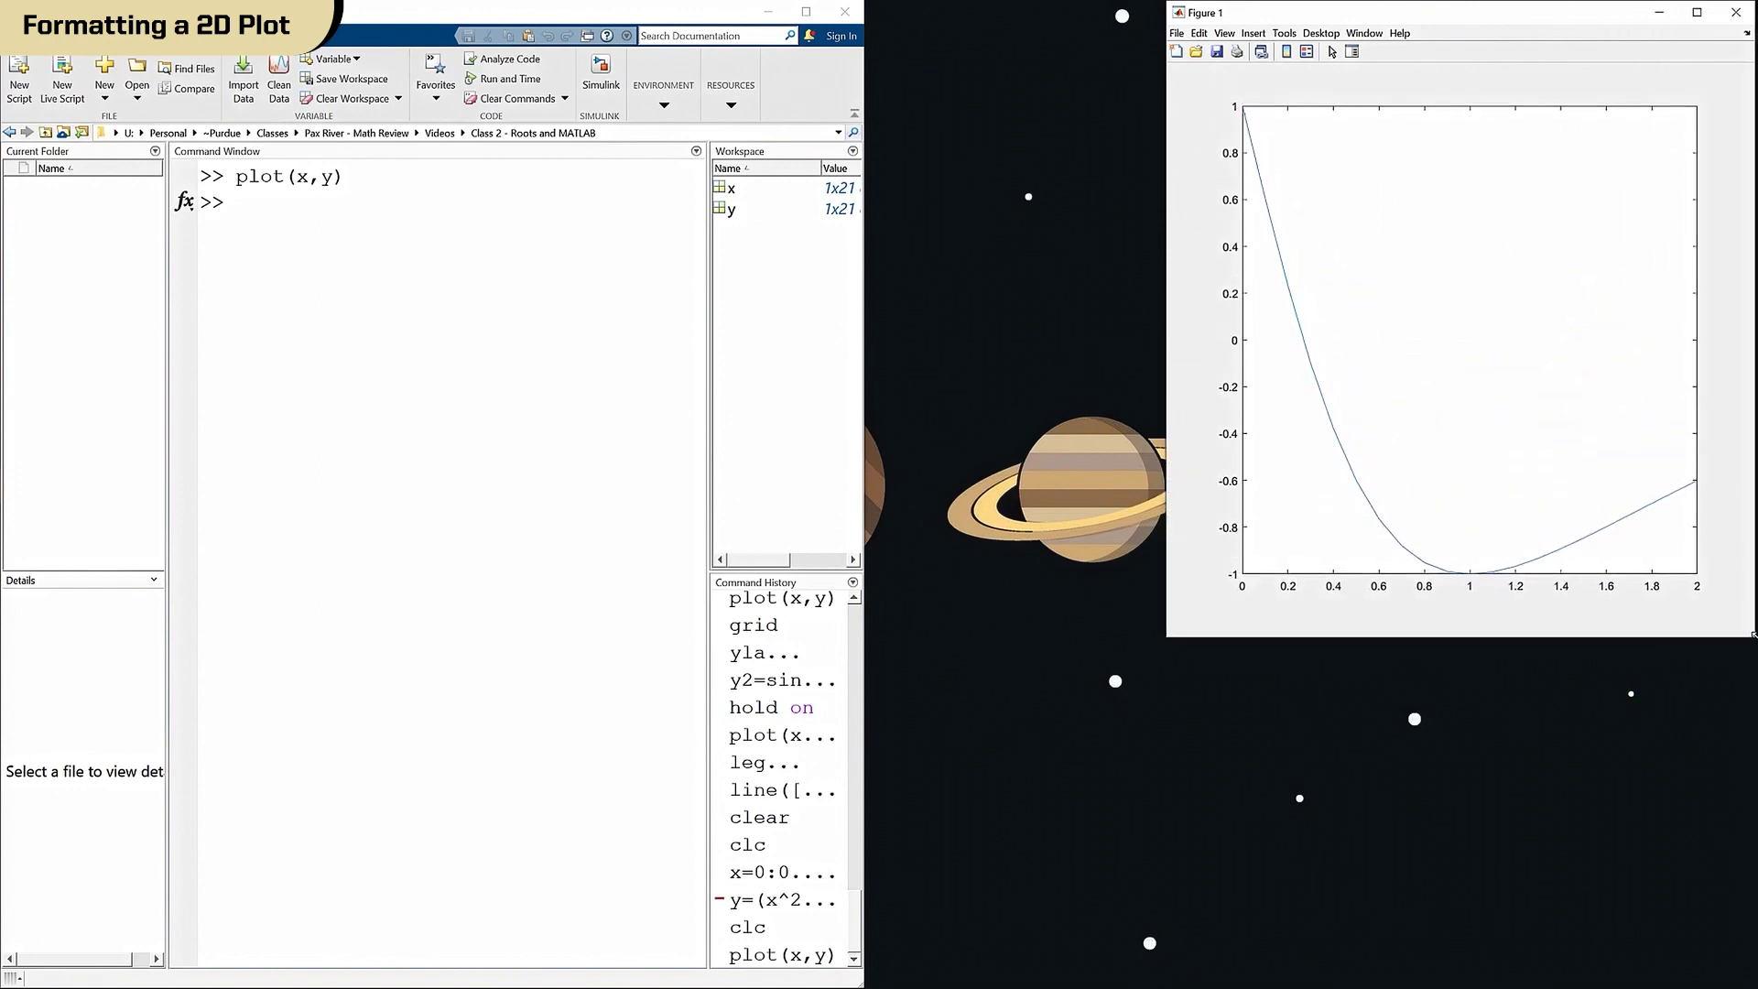
{"action": "left_click_drag", "start_coordinate": [1164, 306], "coordinate": [1040, 299]}
{"action": "left_click_drag", "start_coordinate": [863, 238], "coordinate": [1035, 241]}
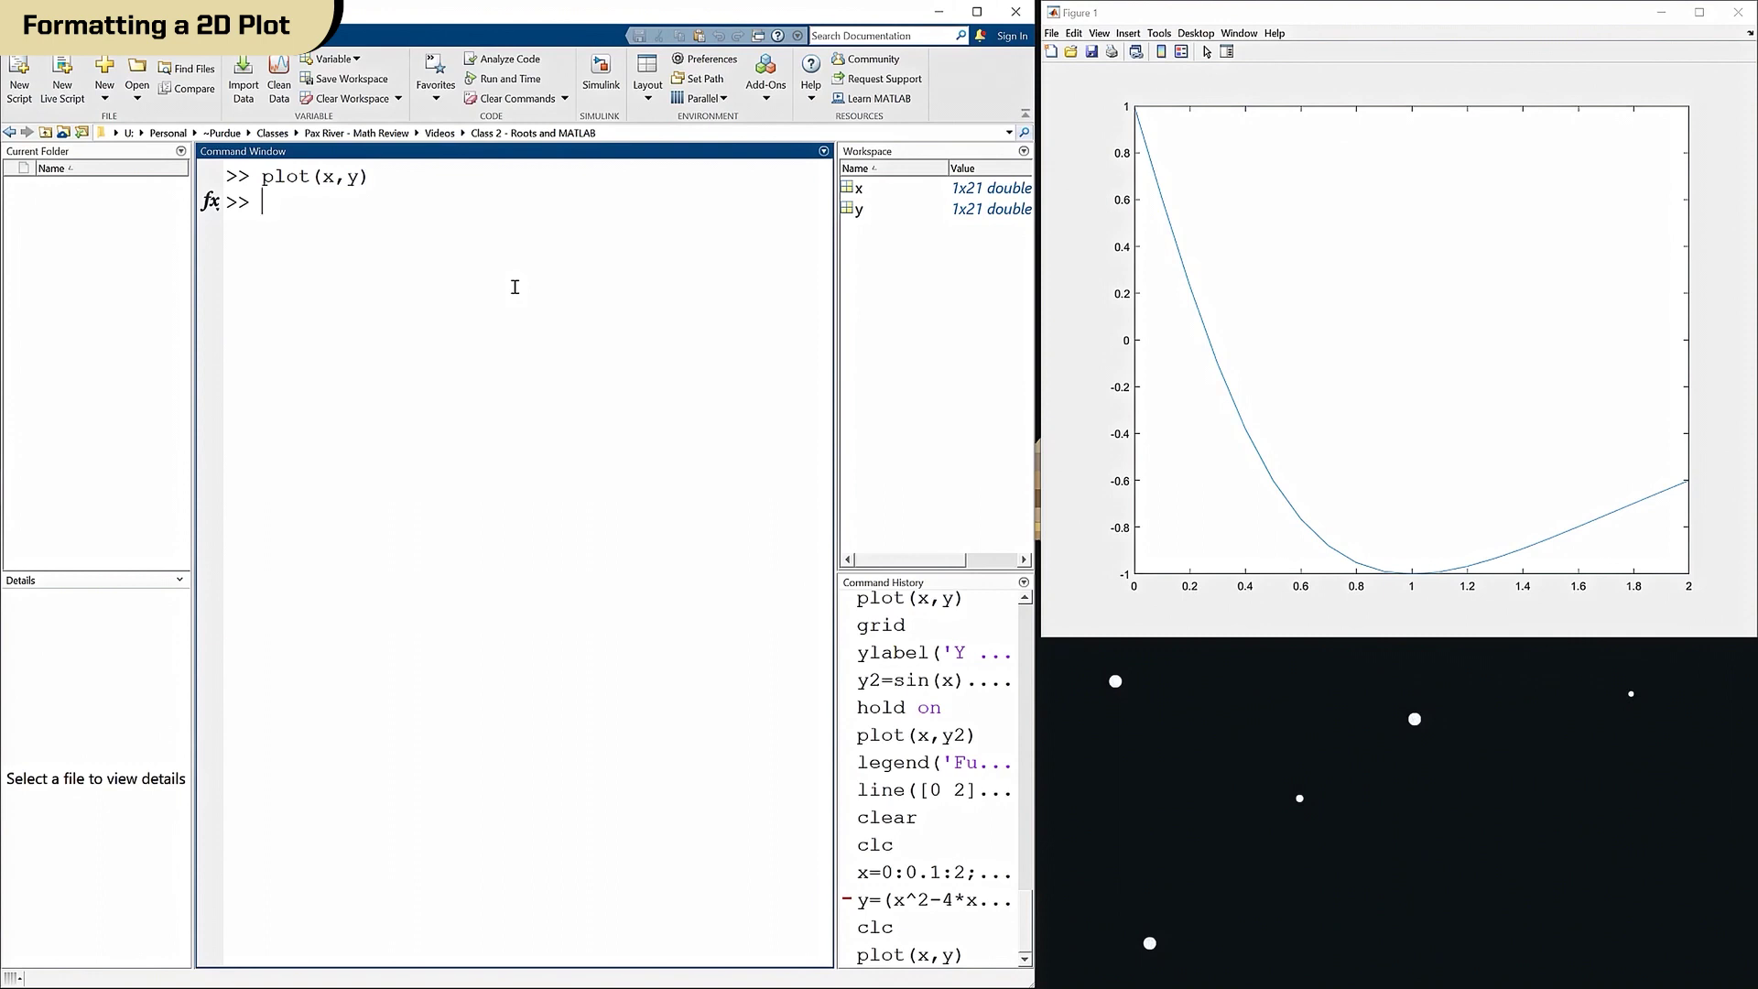
Turn on the plot's grid with the grid command and set the axes font size to 14.
{"action": "type", "text": "grid"}
{"action": "key", "text": "Return"}
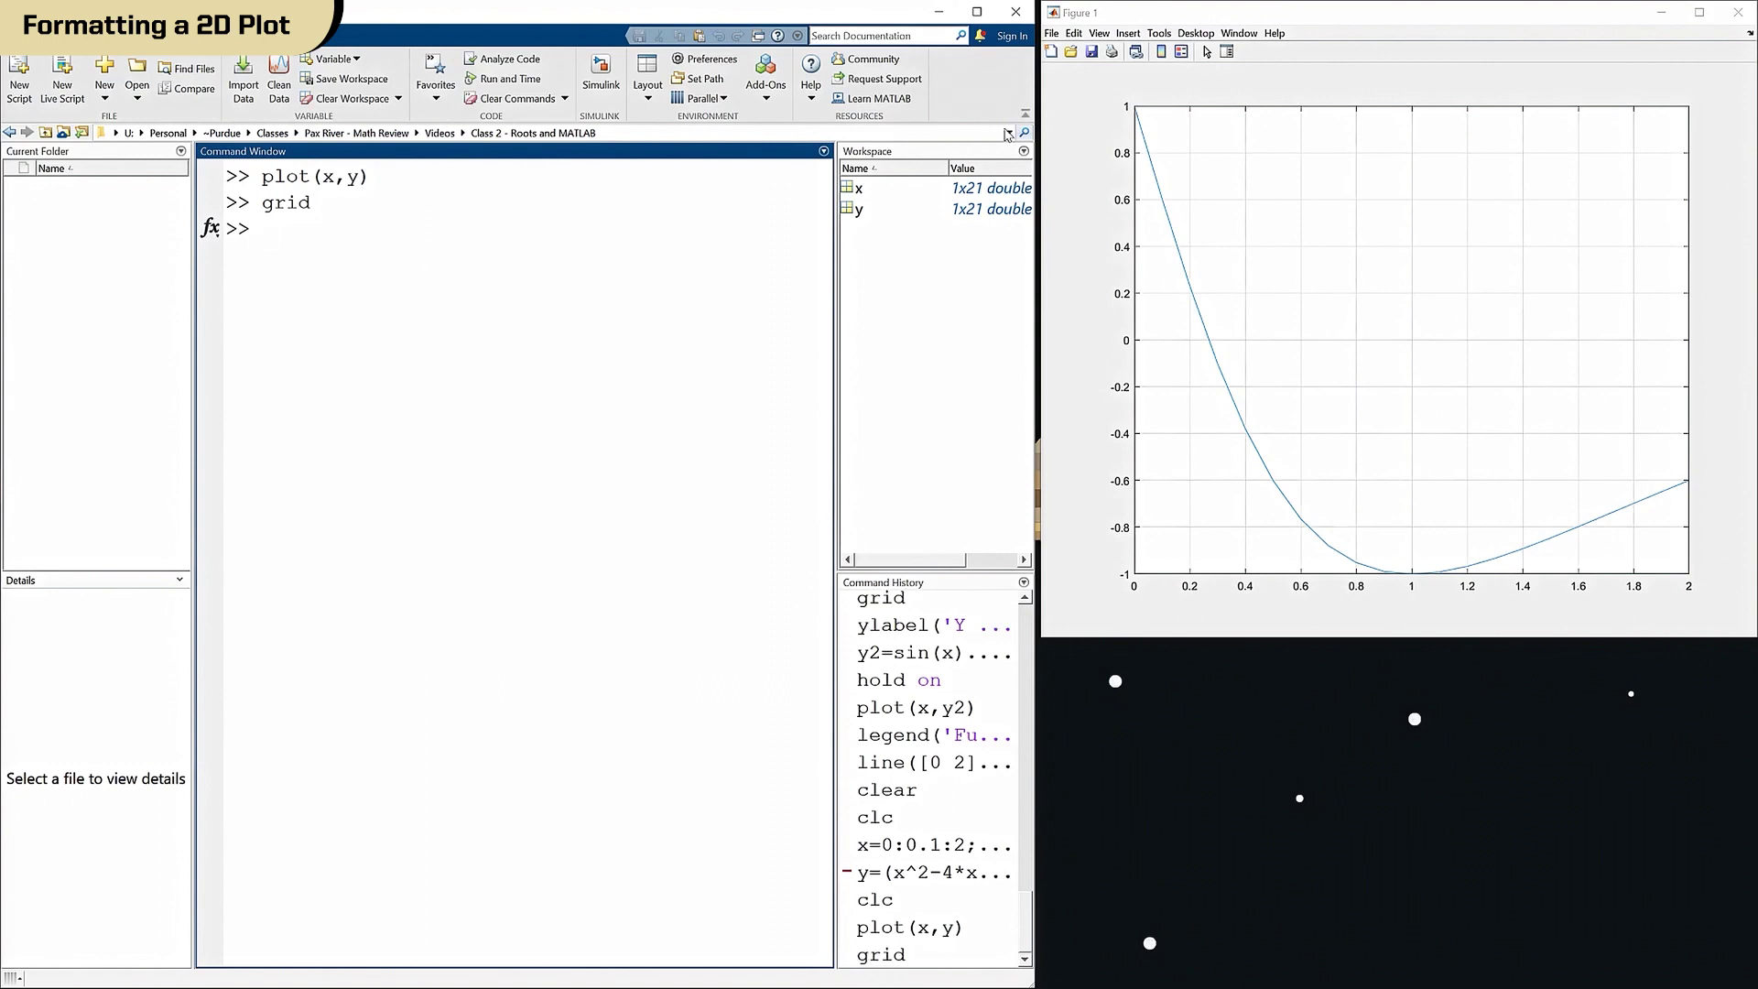
{"action": "left_click", "coordinate": [1208, 52]}
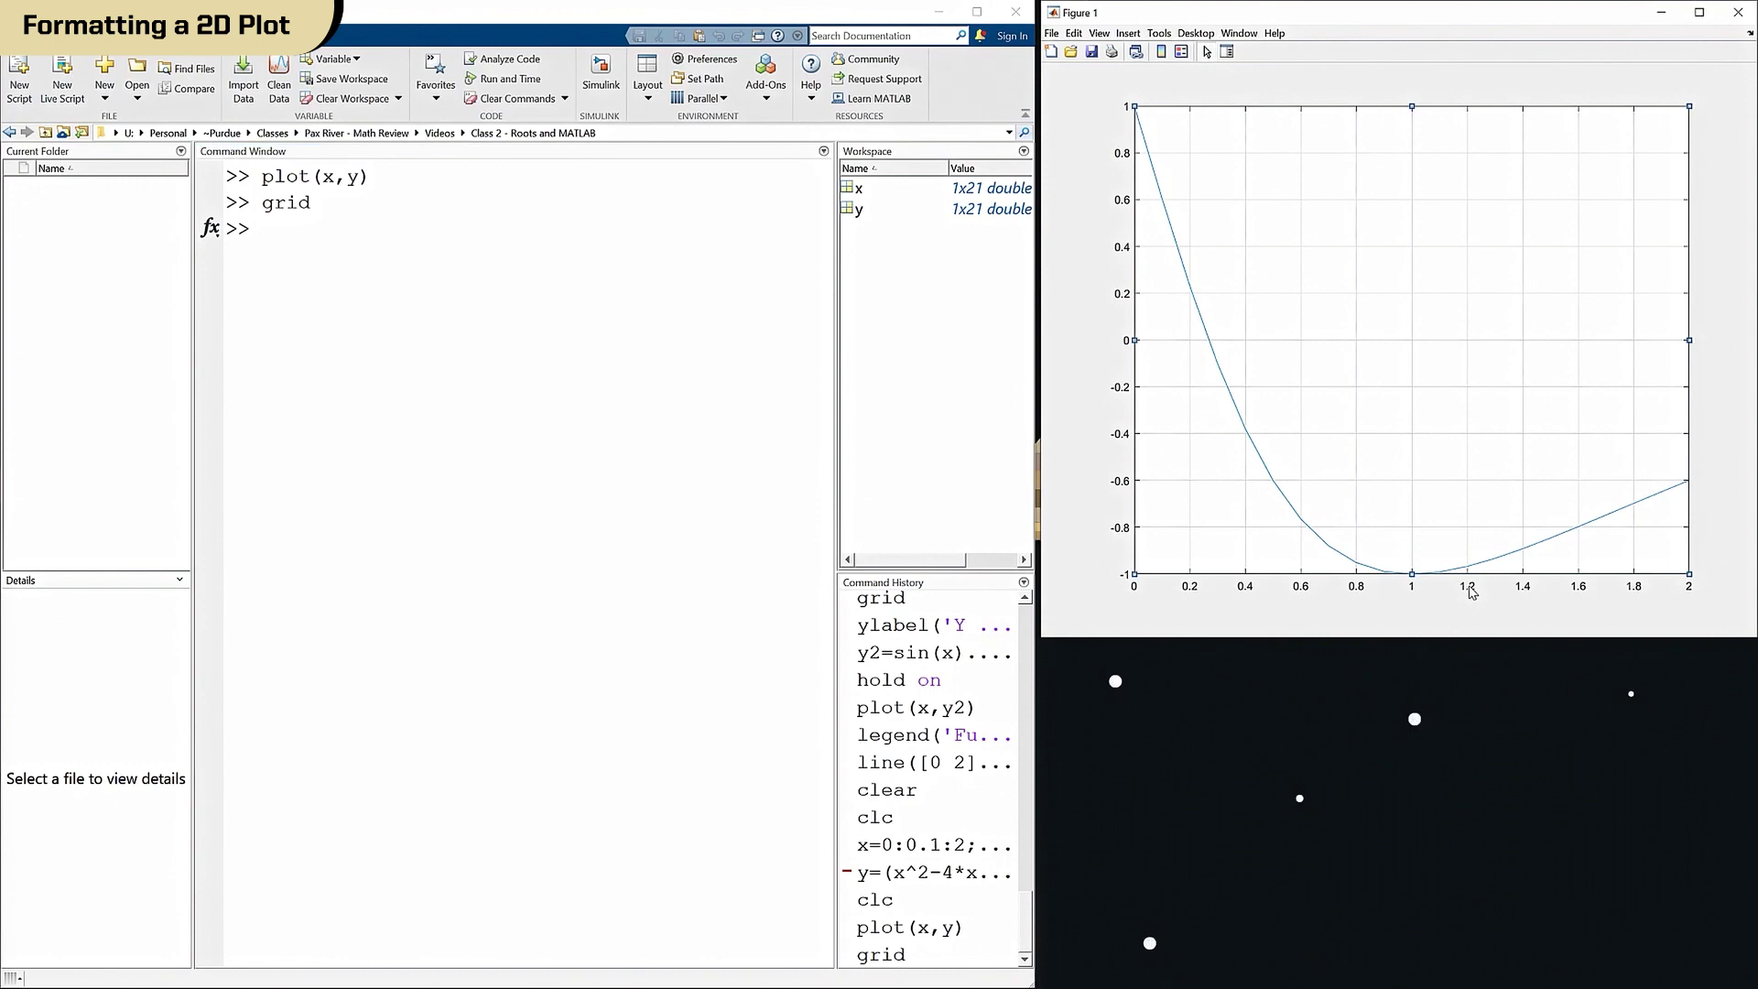
{"action": "right_click", "coordinate": [1470, 588]}
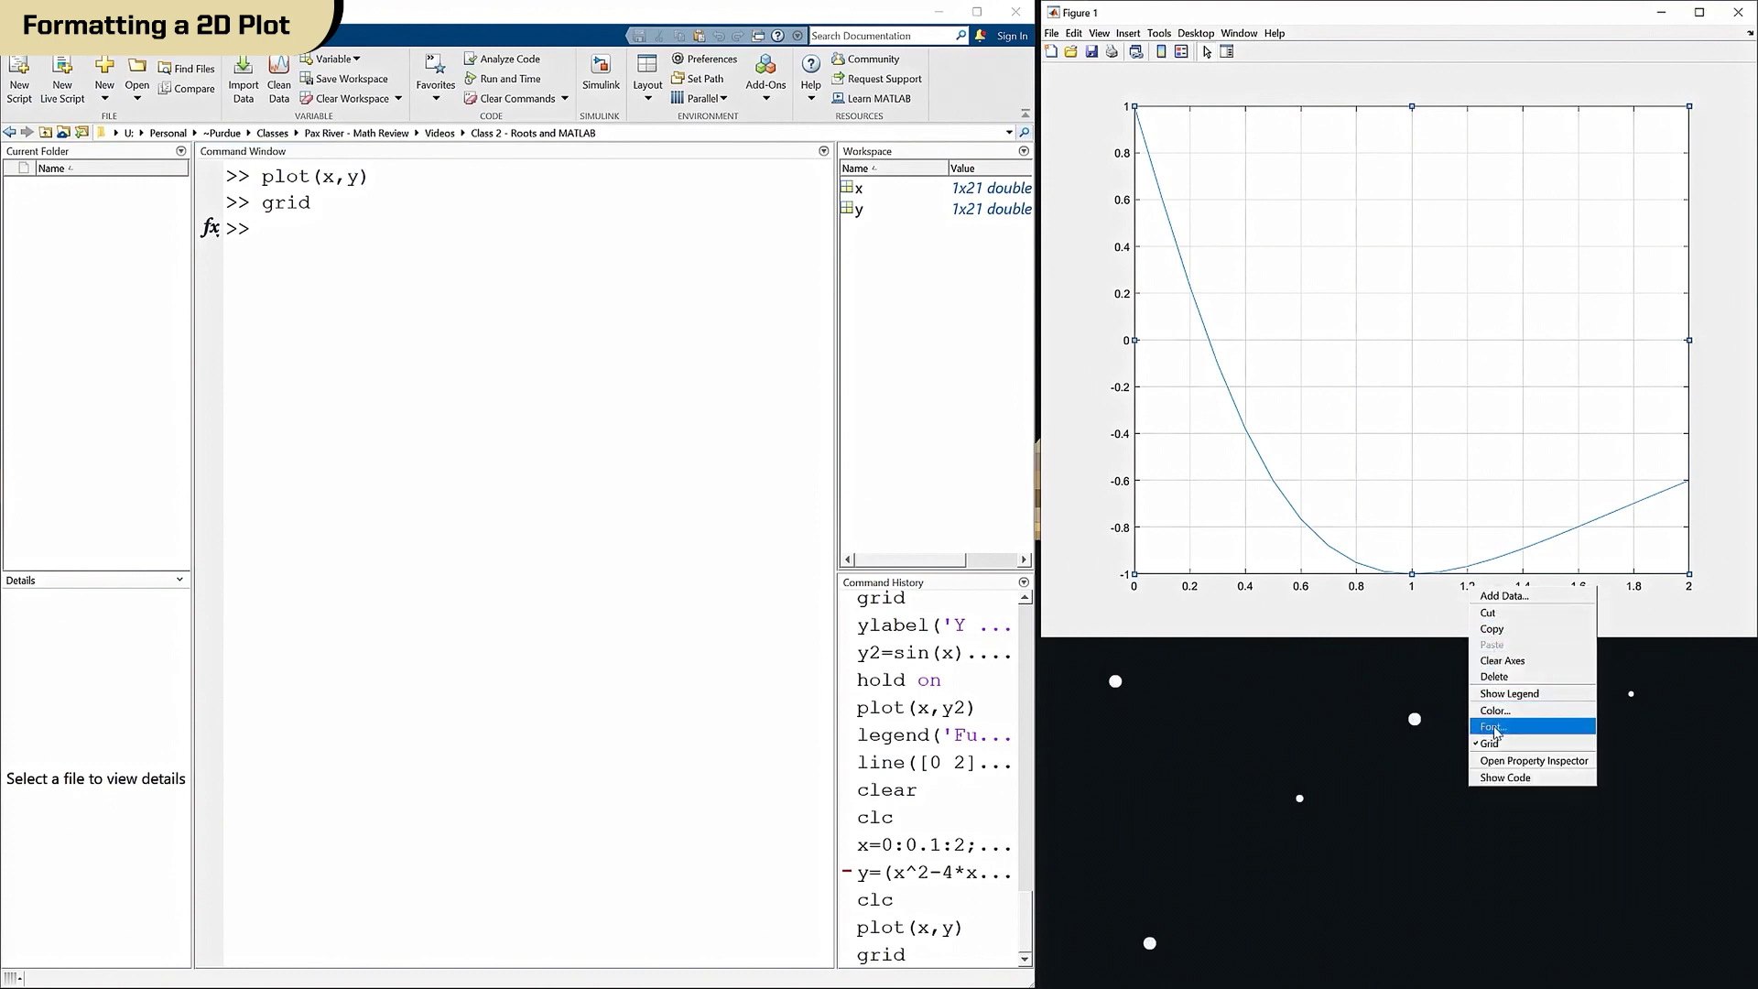
{"action": "left_click", "coordinate": [1495, 728]}
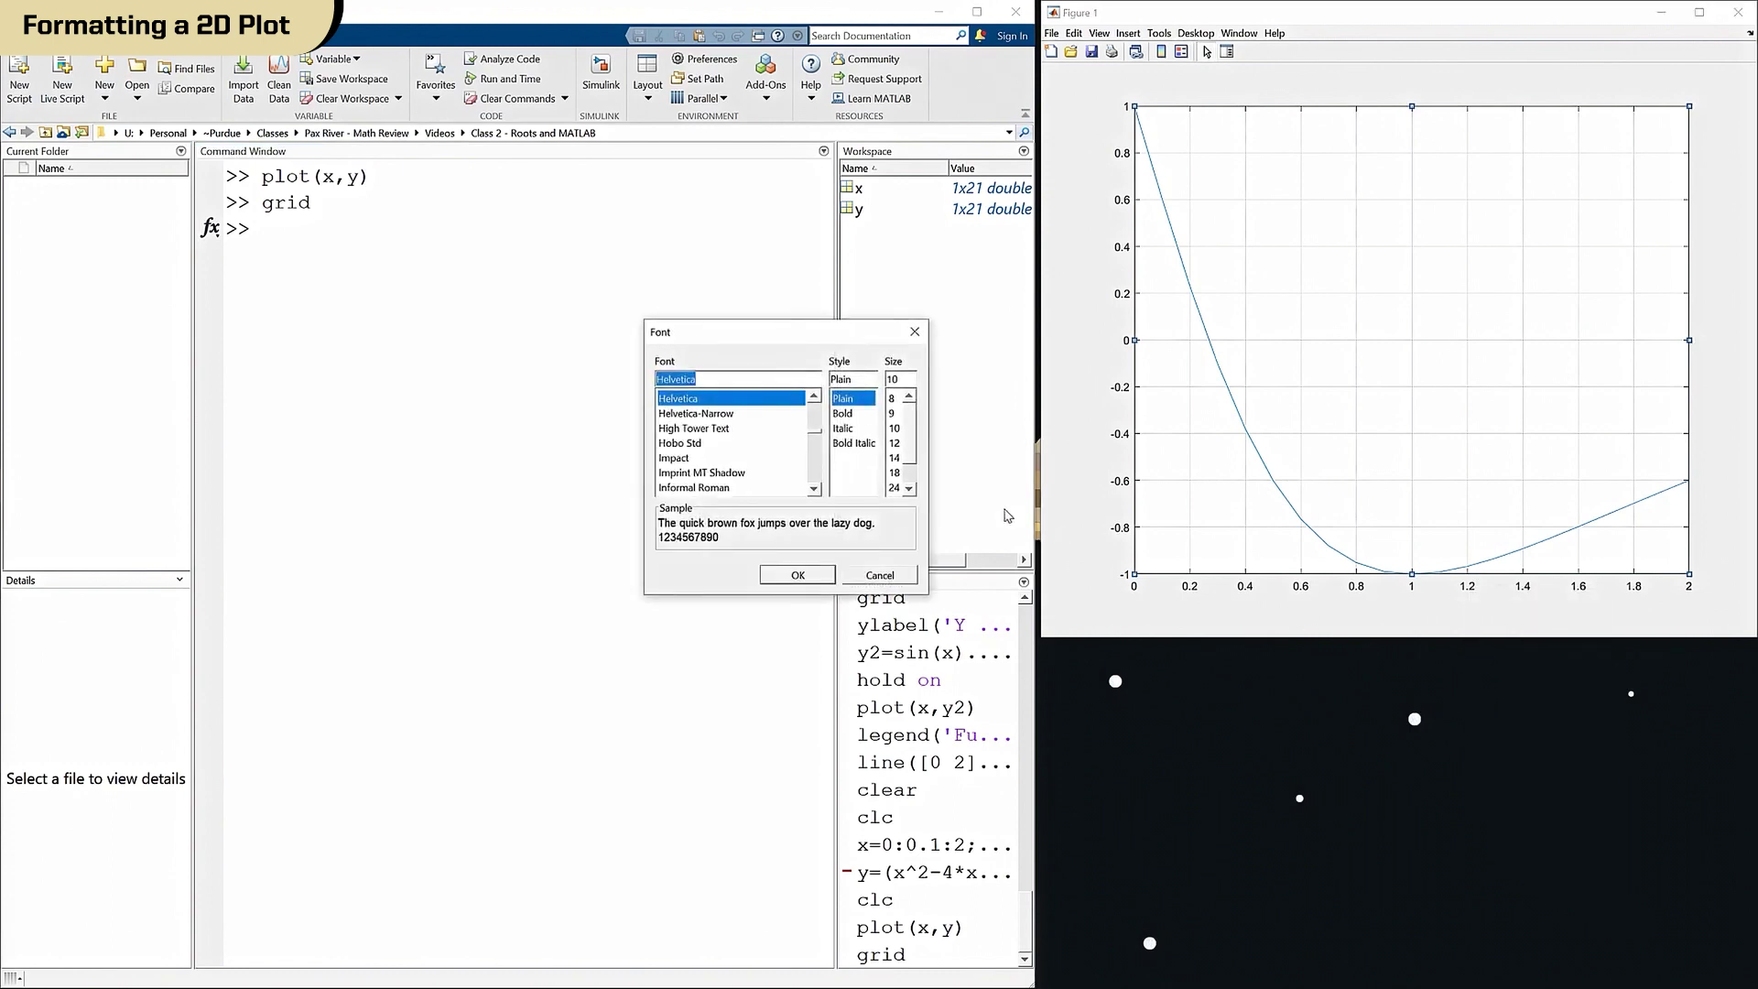
{"action": "left_click", "coordinate": [897, 460]}
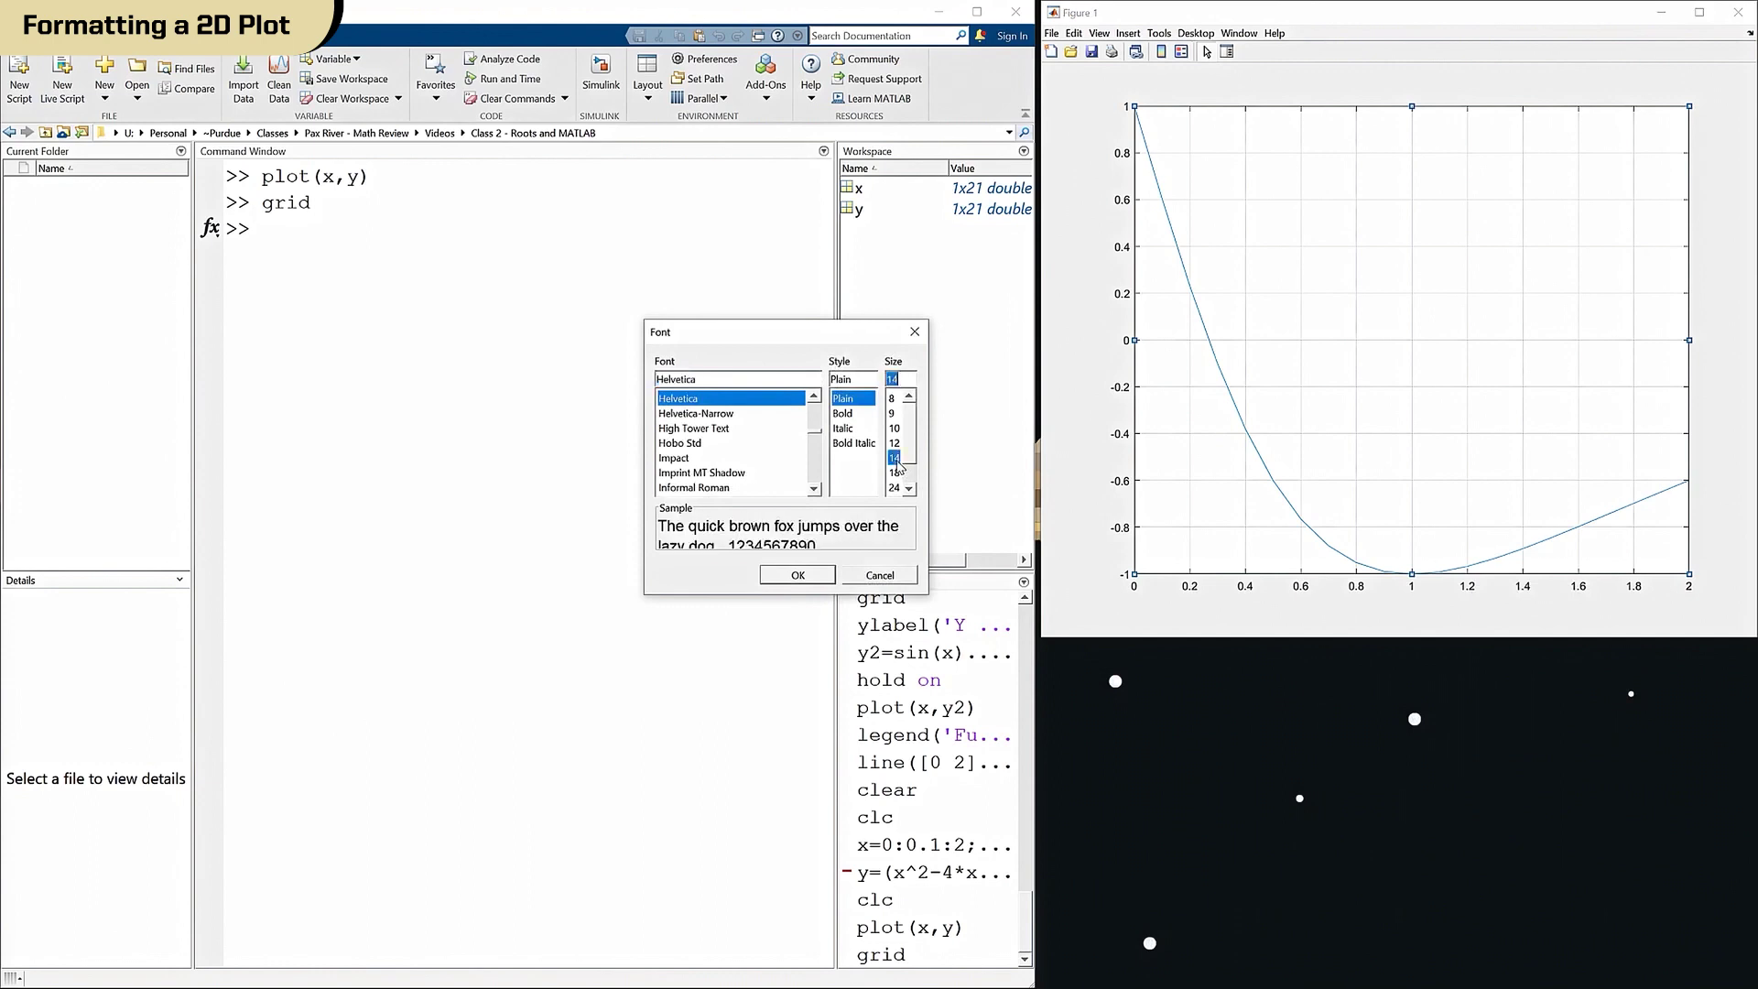
{"action": "left_click", "coordinate": [796, 583]}
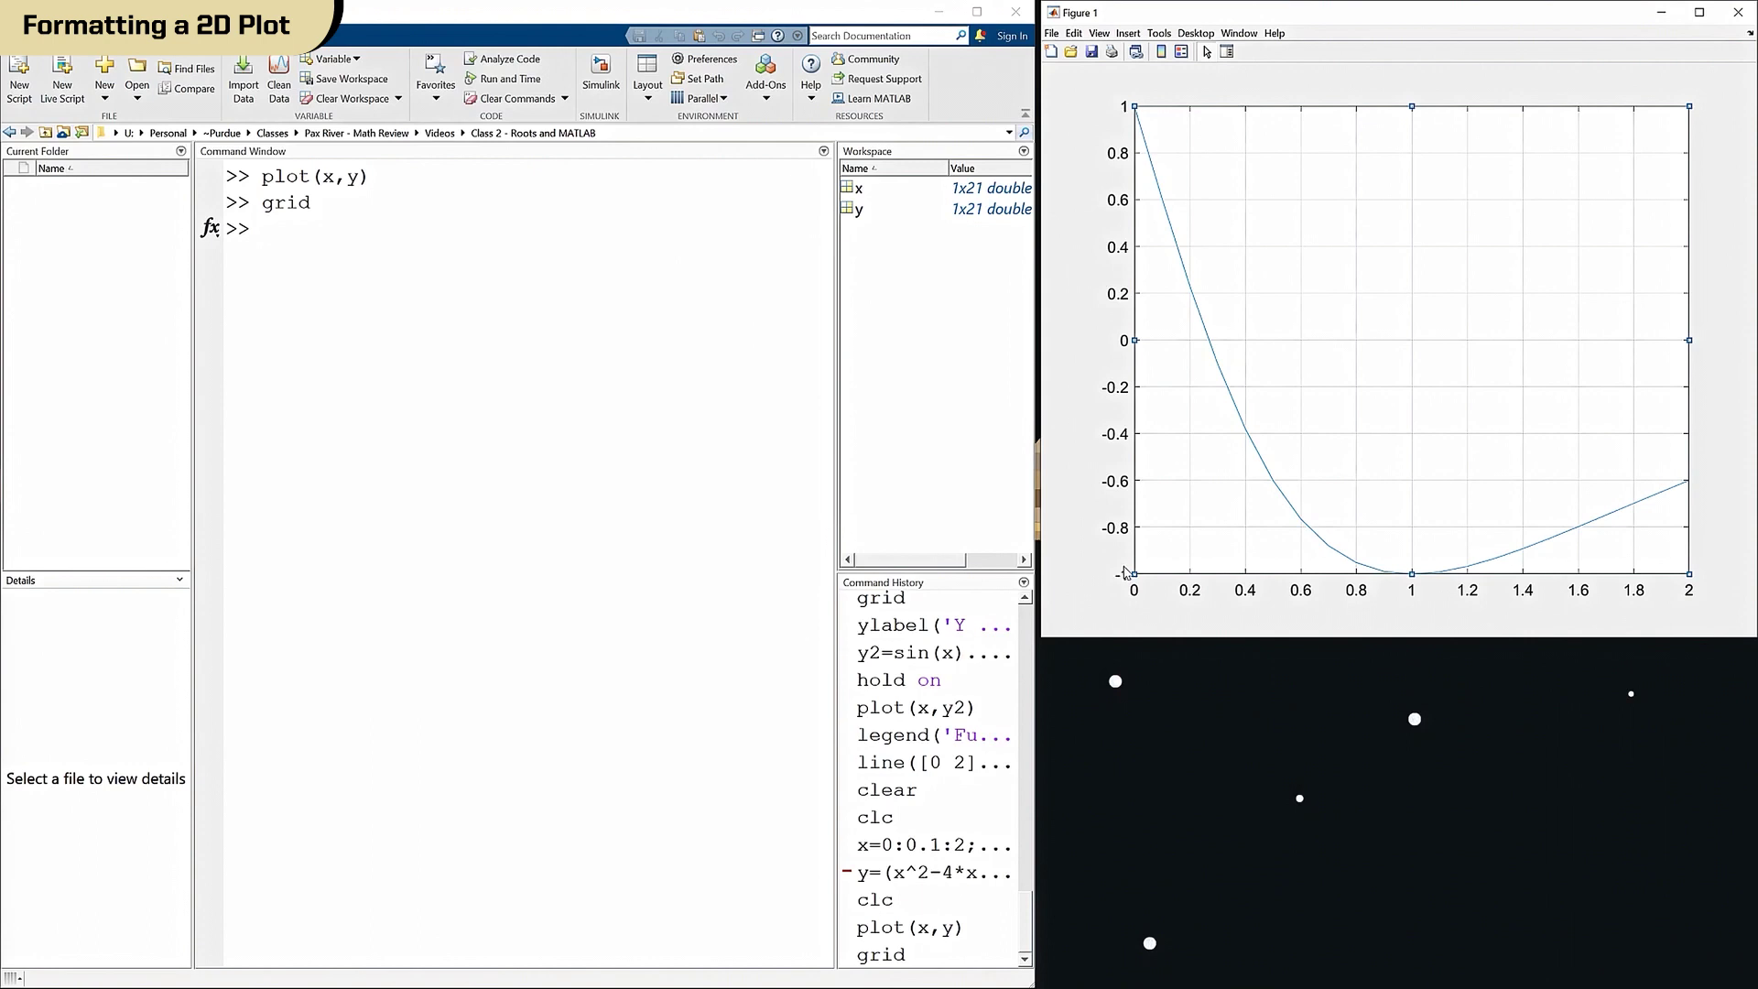
Set the y-axis limits (YLim) to -1.1,1.1 in the axes' ruler properties.
{"action": "right_click", "coordinate": [1116, 393]}
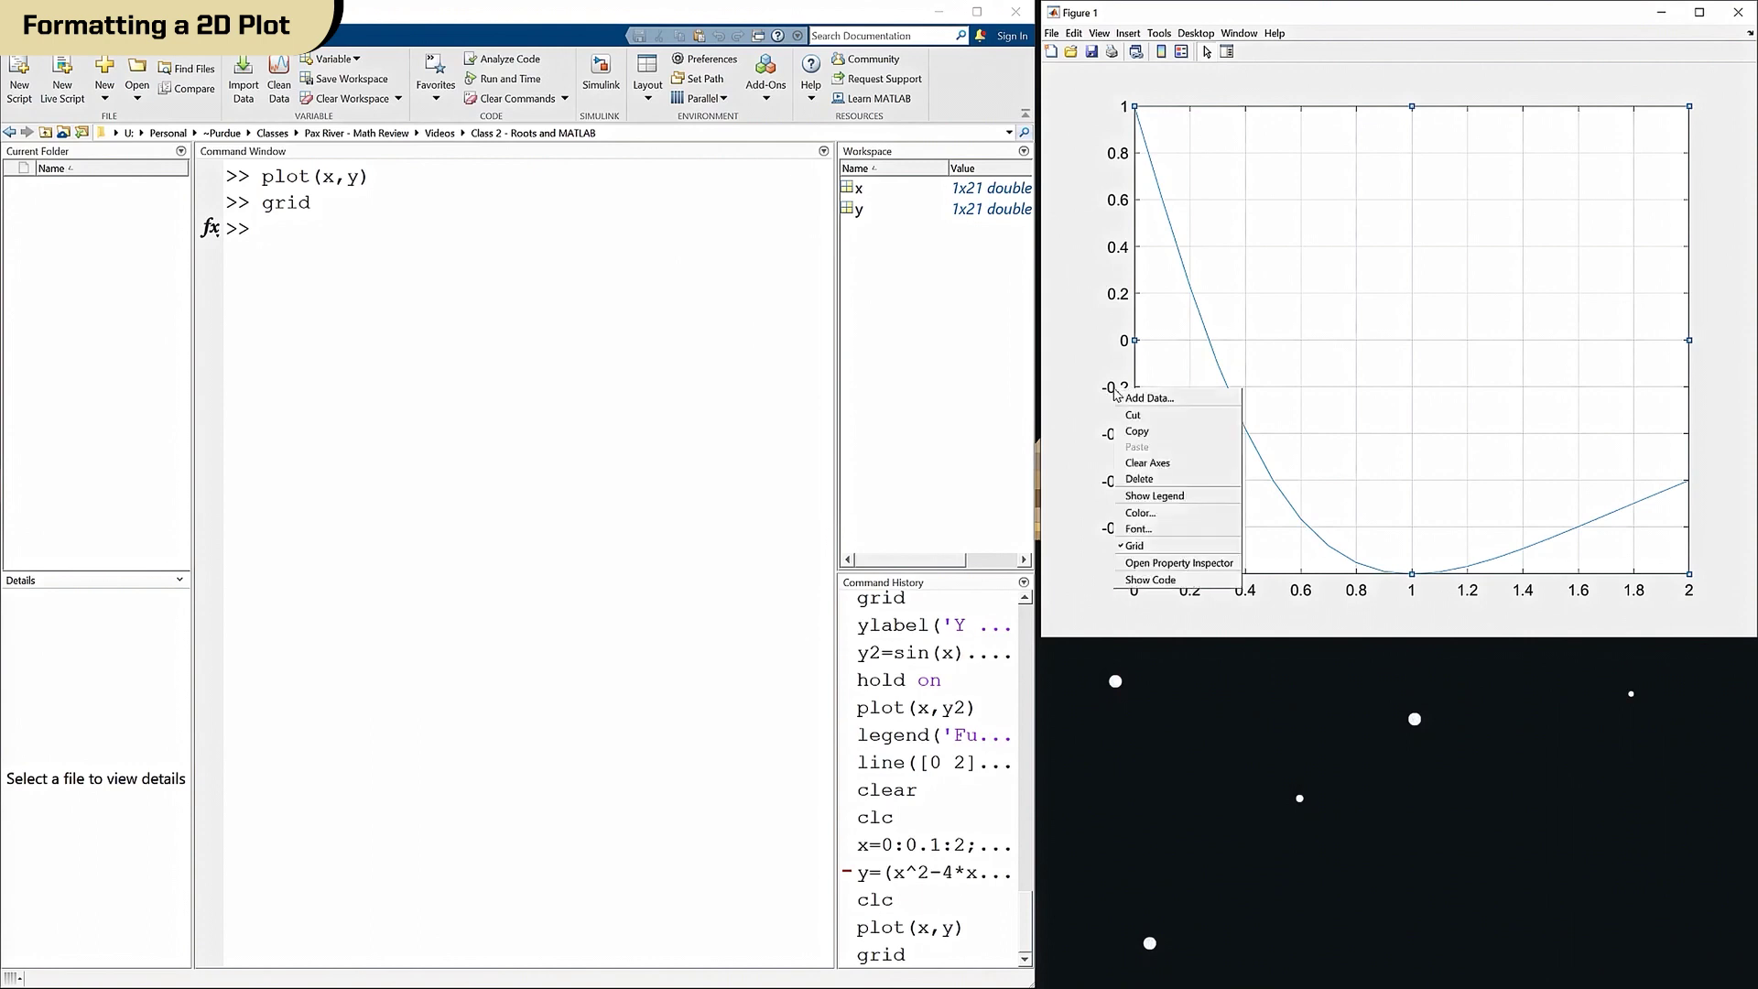
{"action": "double_click", "coordinate": [1119, 301]}
{"action": "left_click_drag", "start_coordinate": [915, 417], "coordinate": [922, 641]}
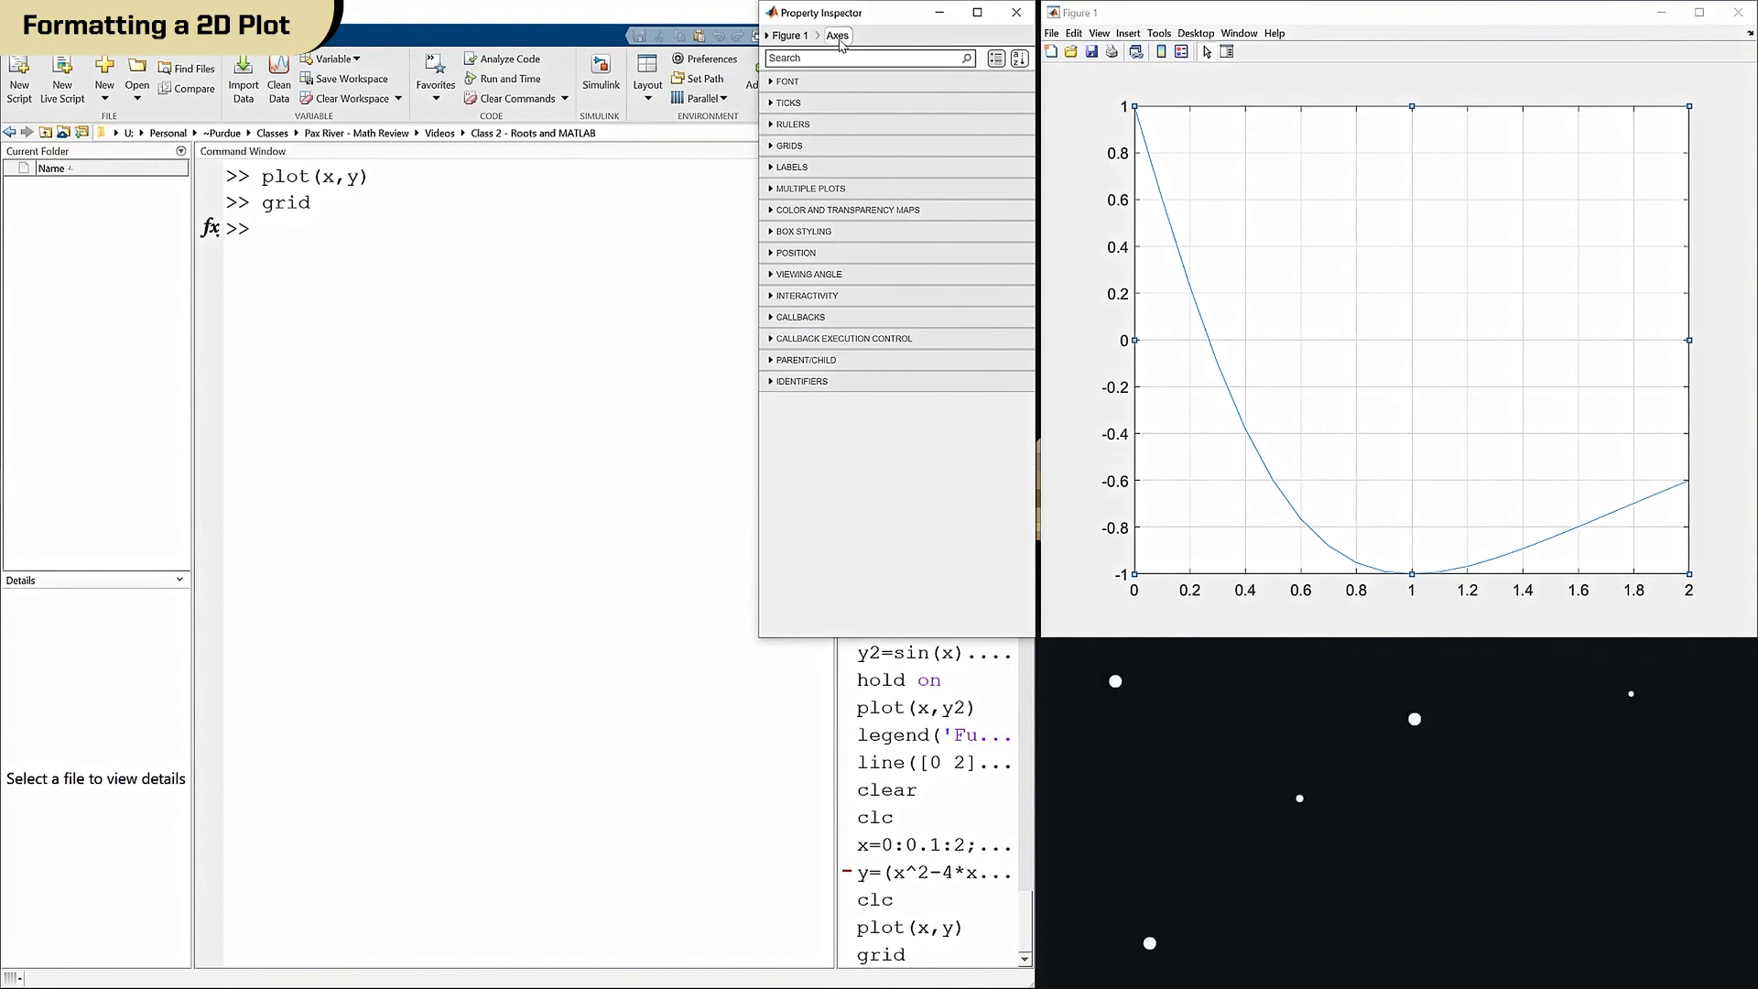
{"action": "left_click", "coordinate": [773, 125]}
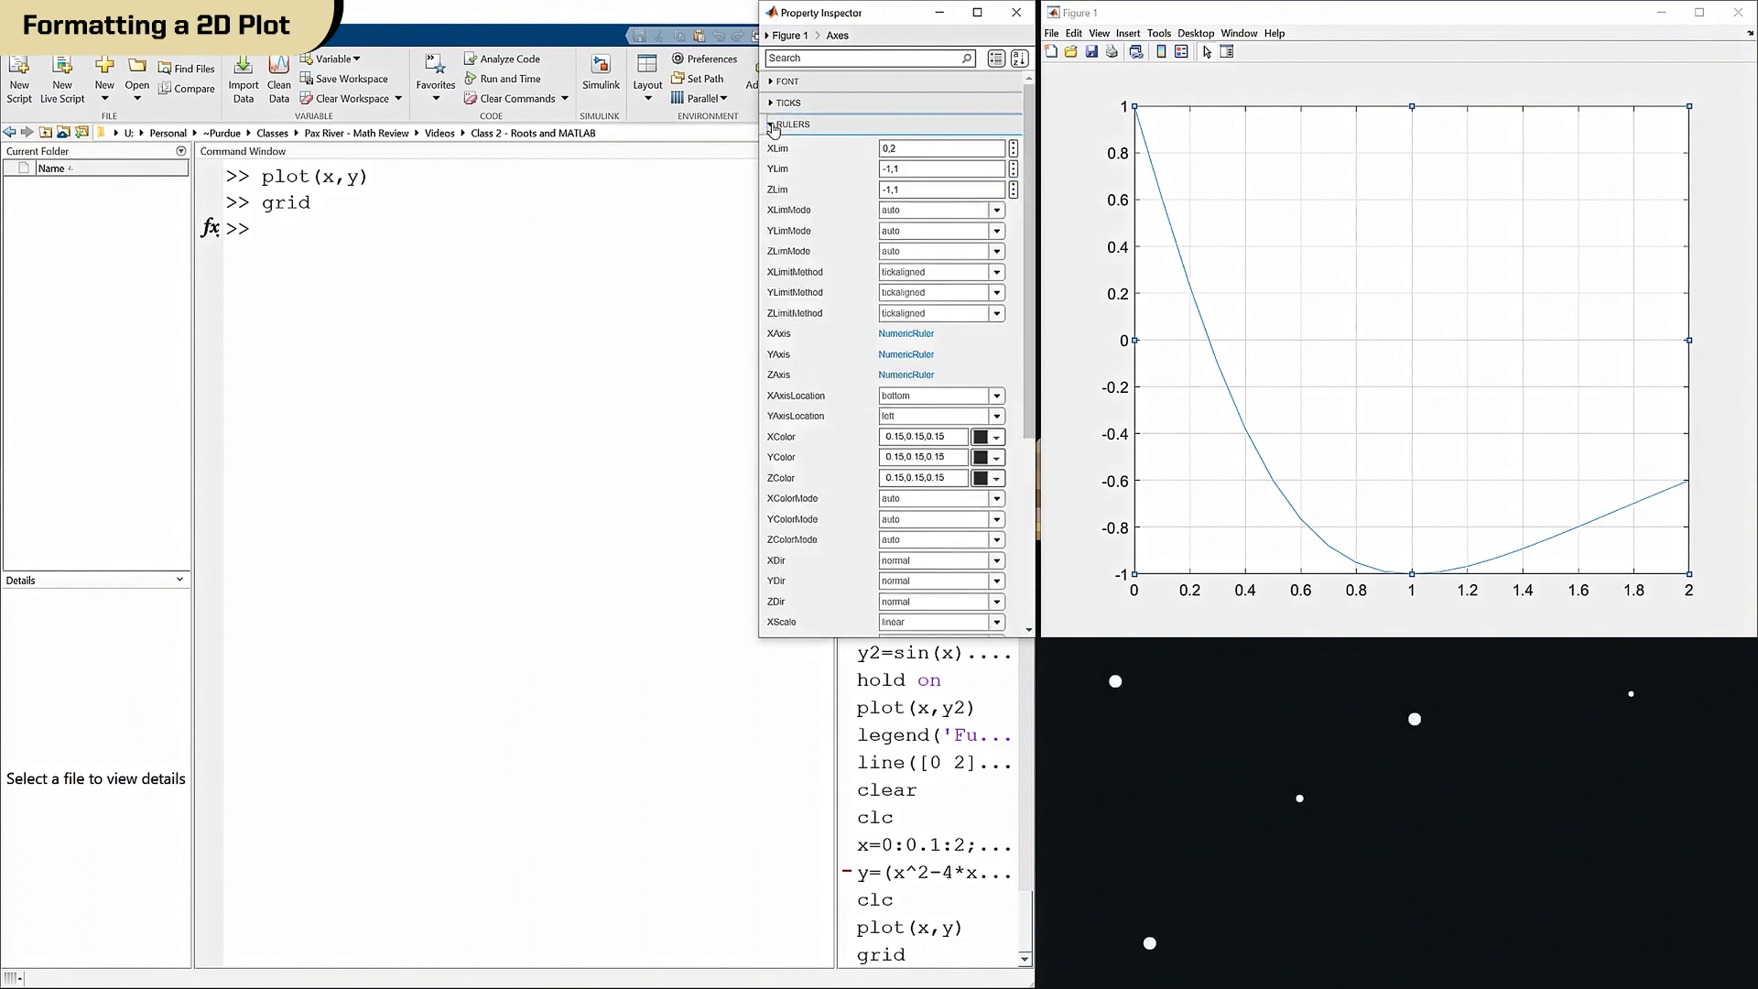
{"action": "left_click", "coordinate": [911, 173]}
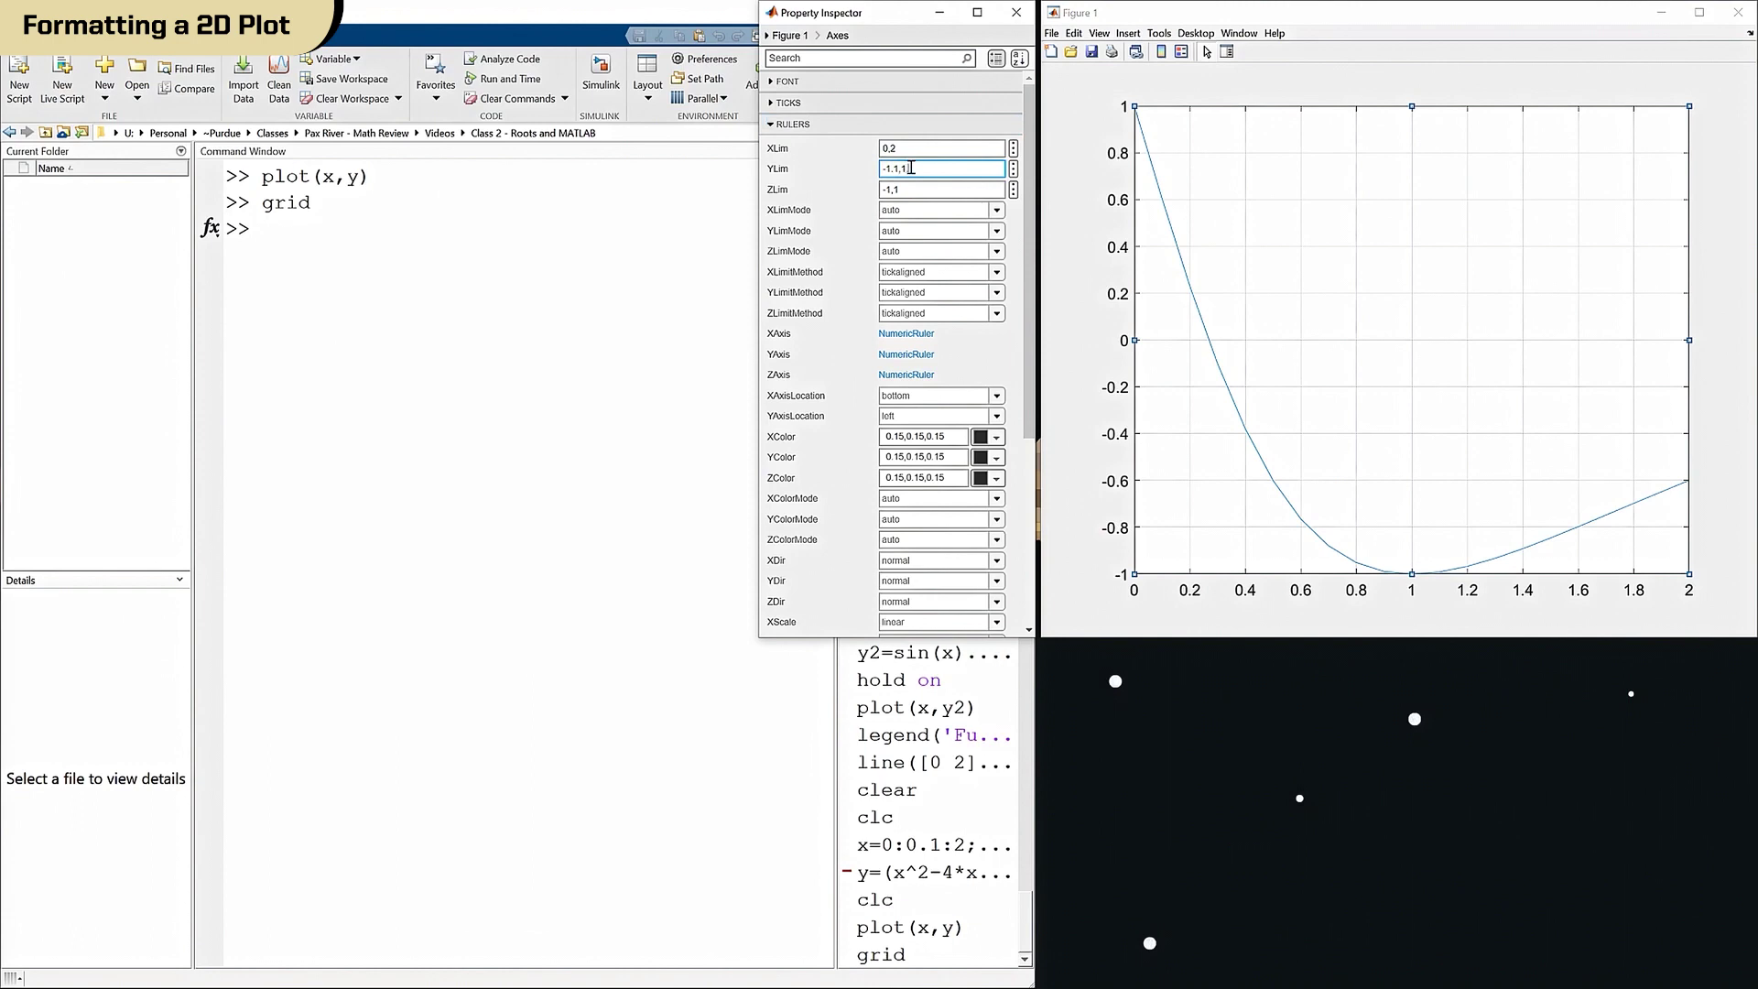
{"action": "type", "text": ".1"}
{"action": "key", "text": "Return"}
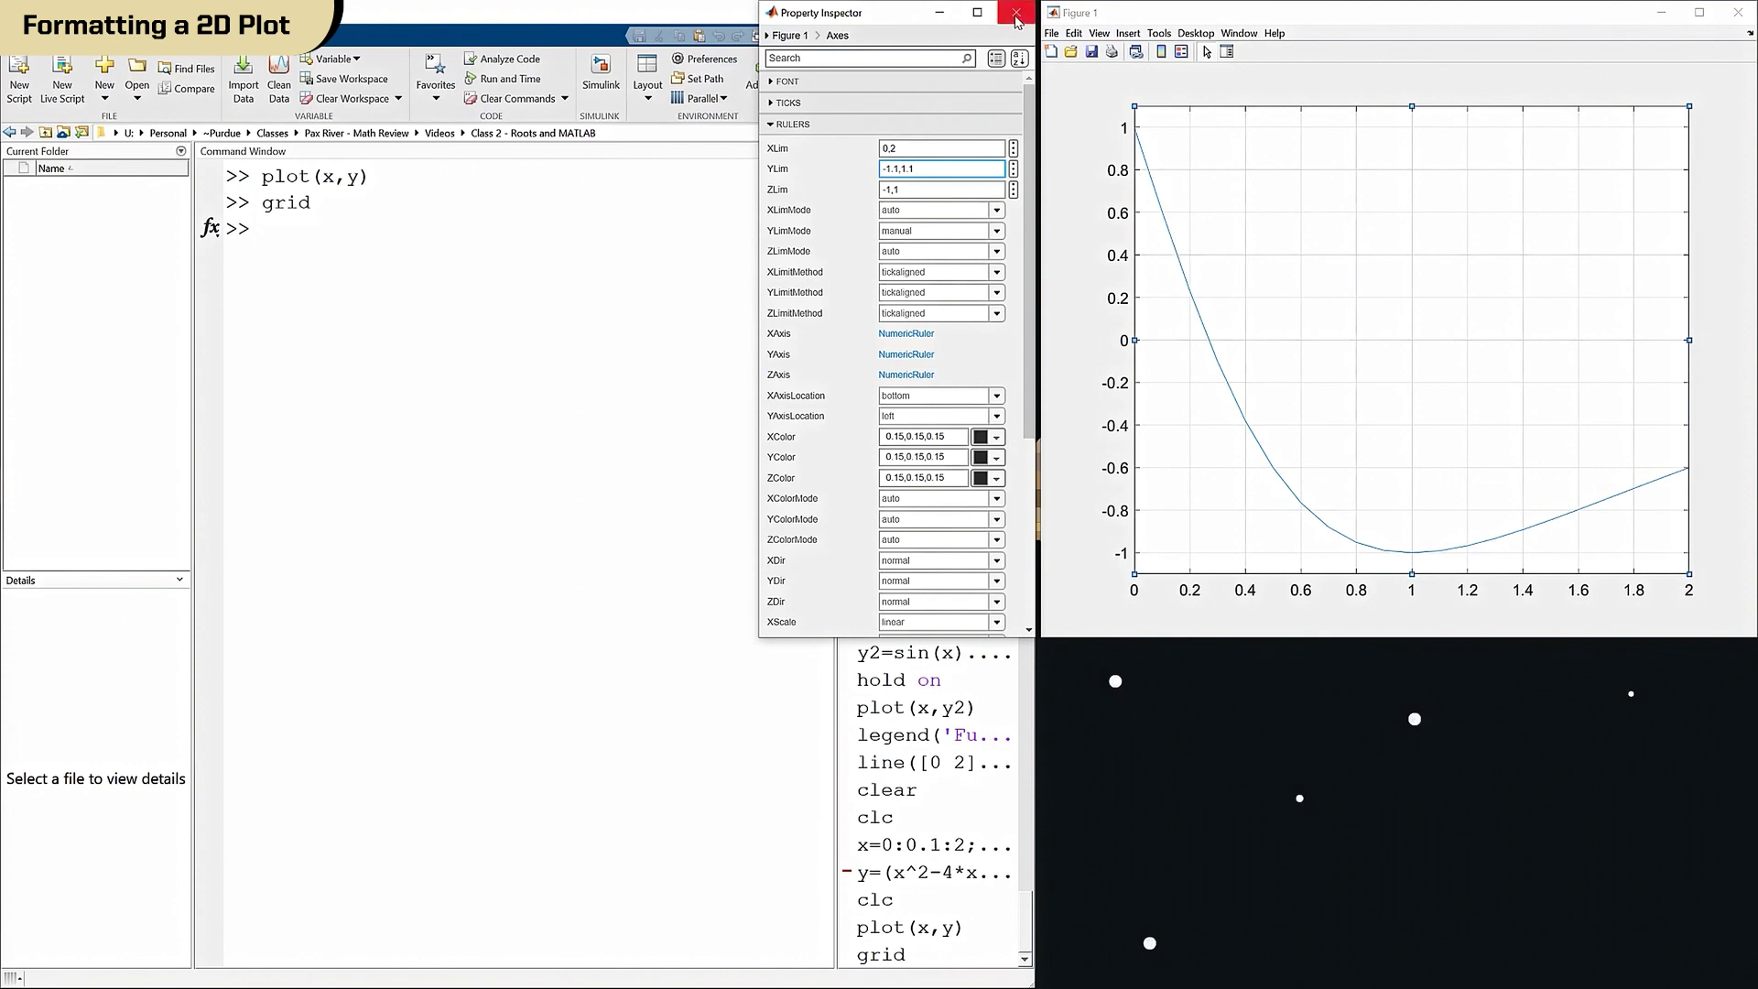
Change the plotted curve's color to red (1.00,0.00,0.00) and set its line width to 2.
{"action": "left_click", "coordinate": [1159, 200]}
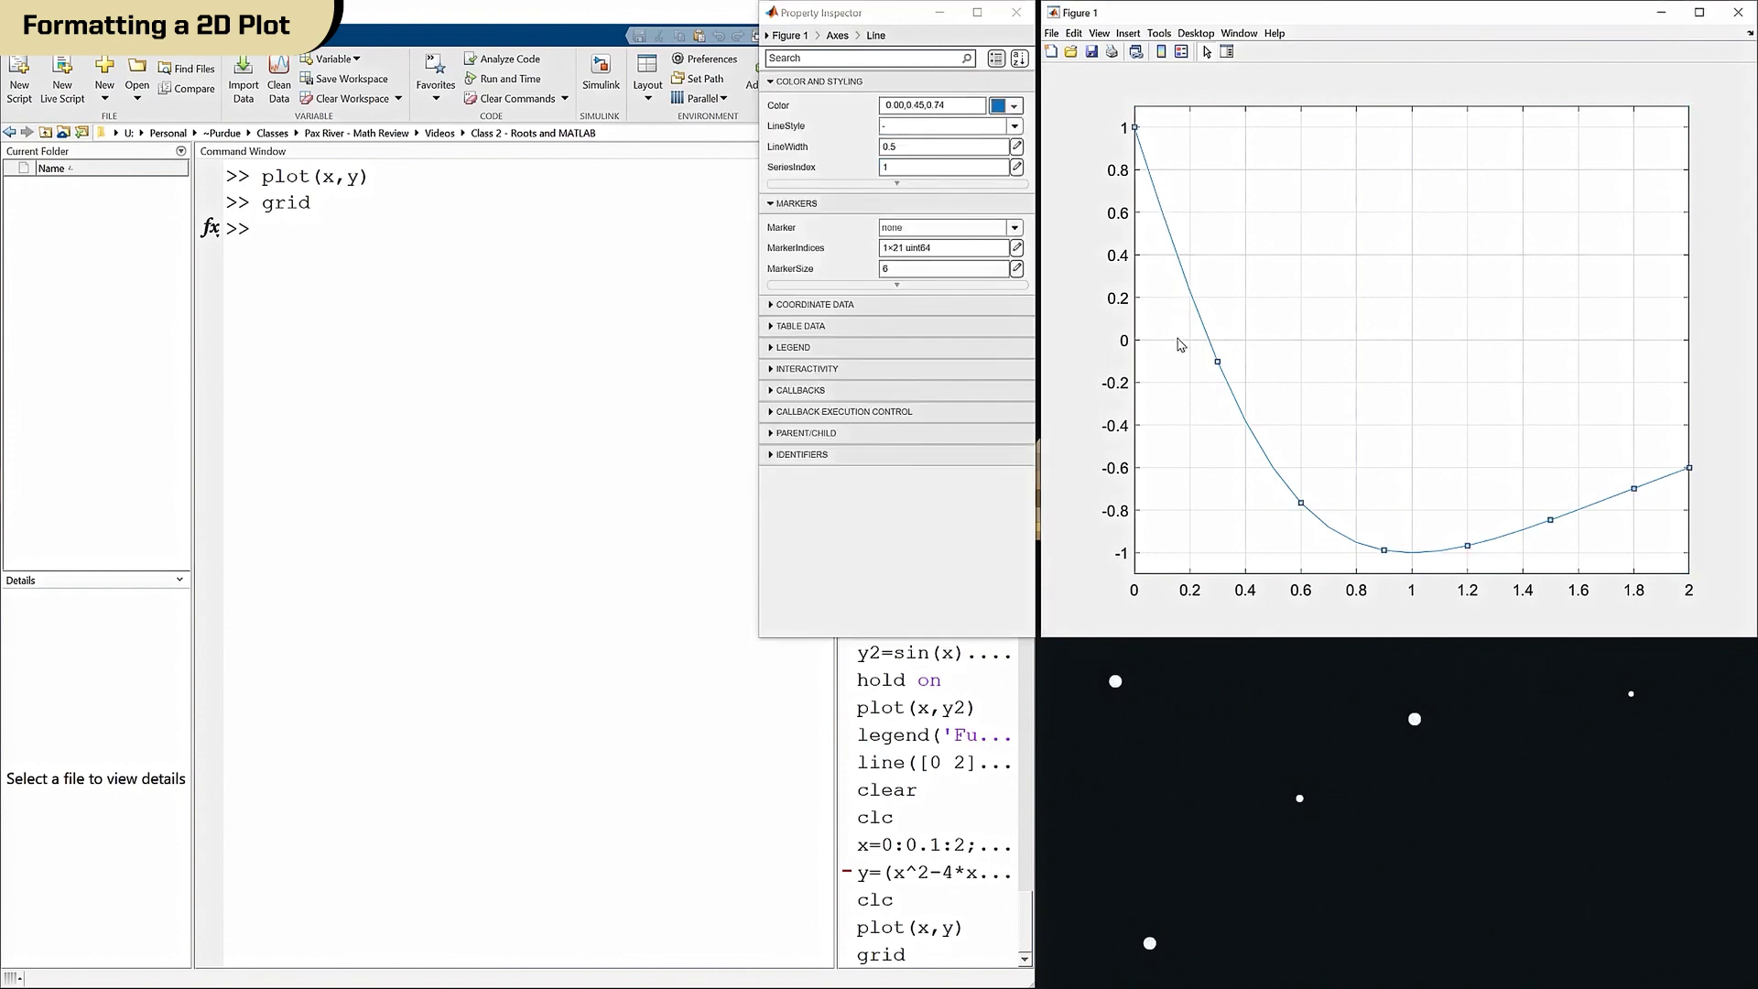
{"action": "left_click", "coordinate": [1014, 107]}
{"action": "left_click", "coordinate": [847, 250]}
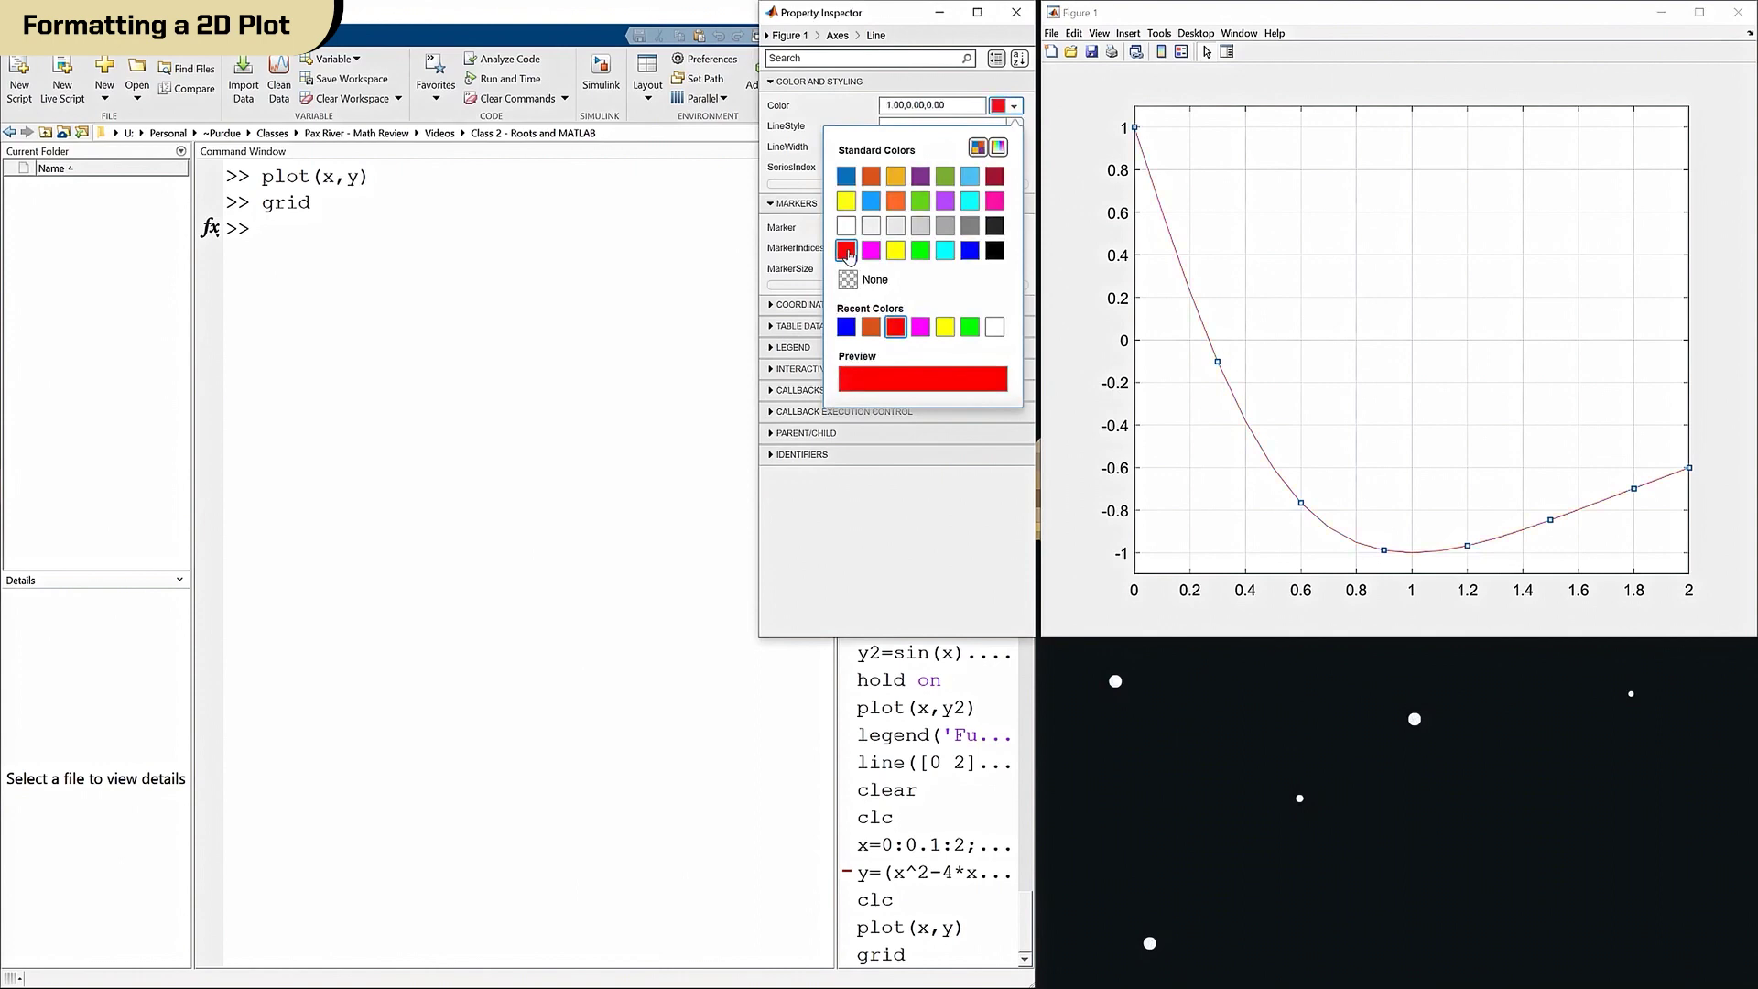
{"action": "left_click", "coordinate": [825, 99]}
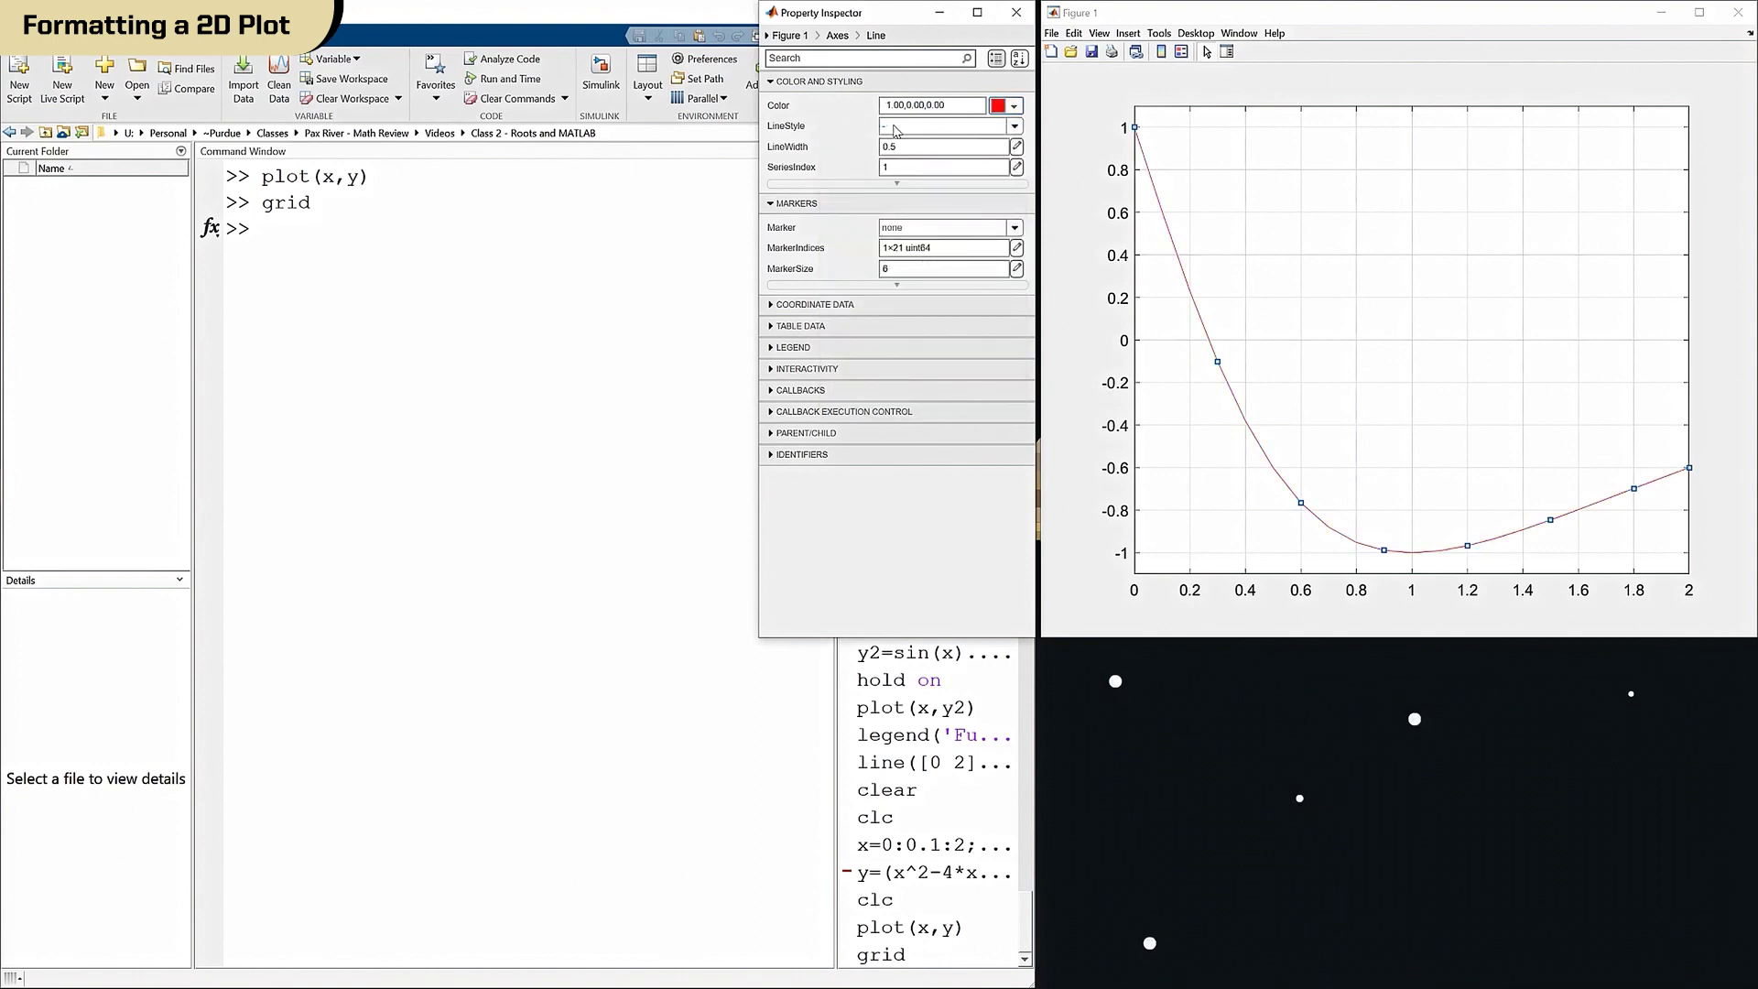
{"action": "left_click", "coordinate": [952, 150]}
{"action": "key", "text": "BackSpace"}
{"action": "key", "text": "BackSpace"}
{"action": "key", "text": "BackSpace"}
{"action": "type", "text": "2"}
{"action": "key", "text": "Return"}
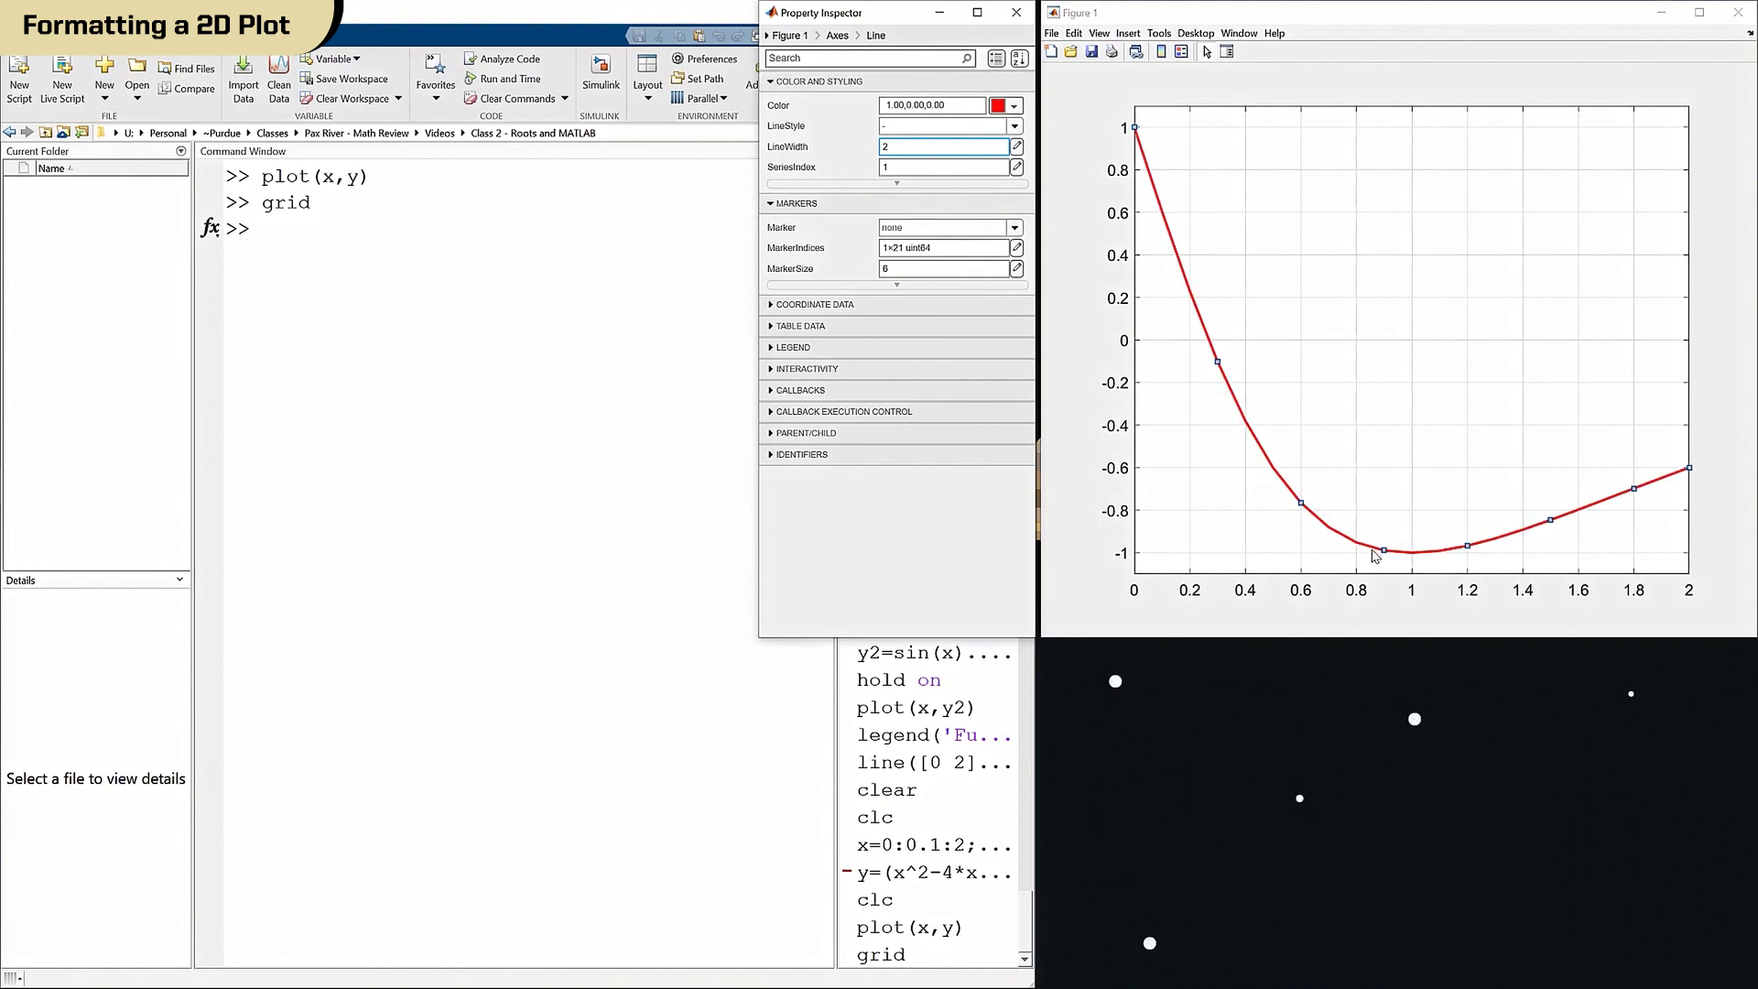
Set the red curve's marker to circles (o), leave plot editing and close its property inspector.
{"action": "left_click", "coordinate": [1014, 227]}
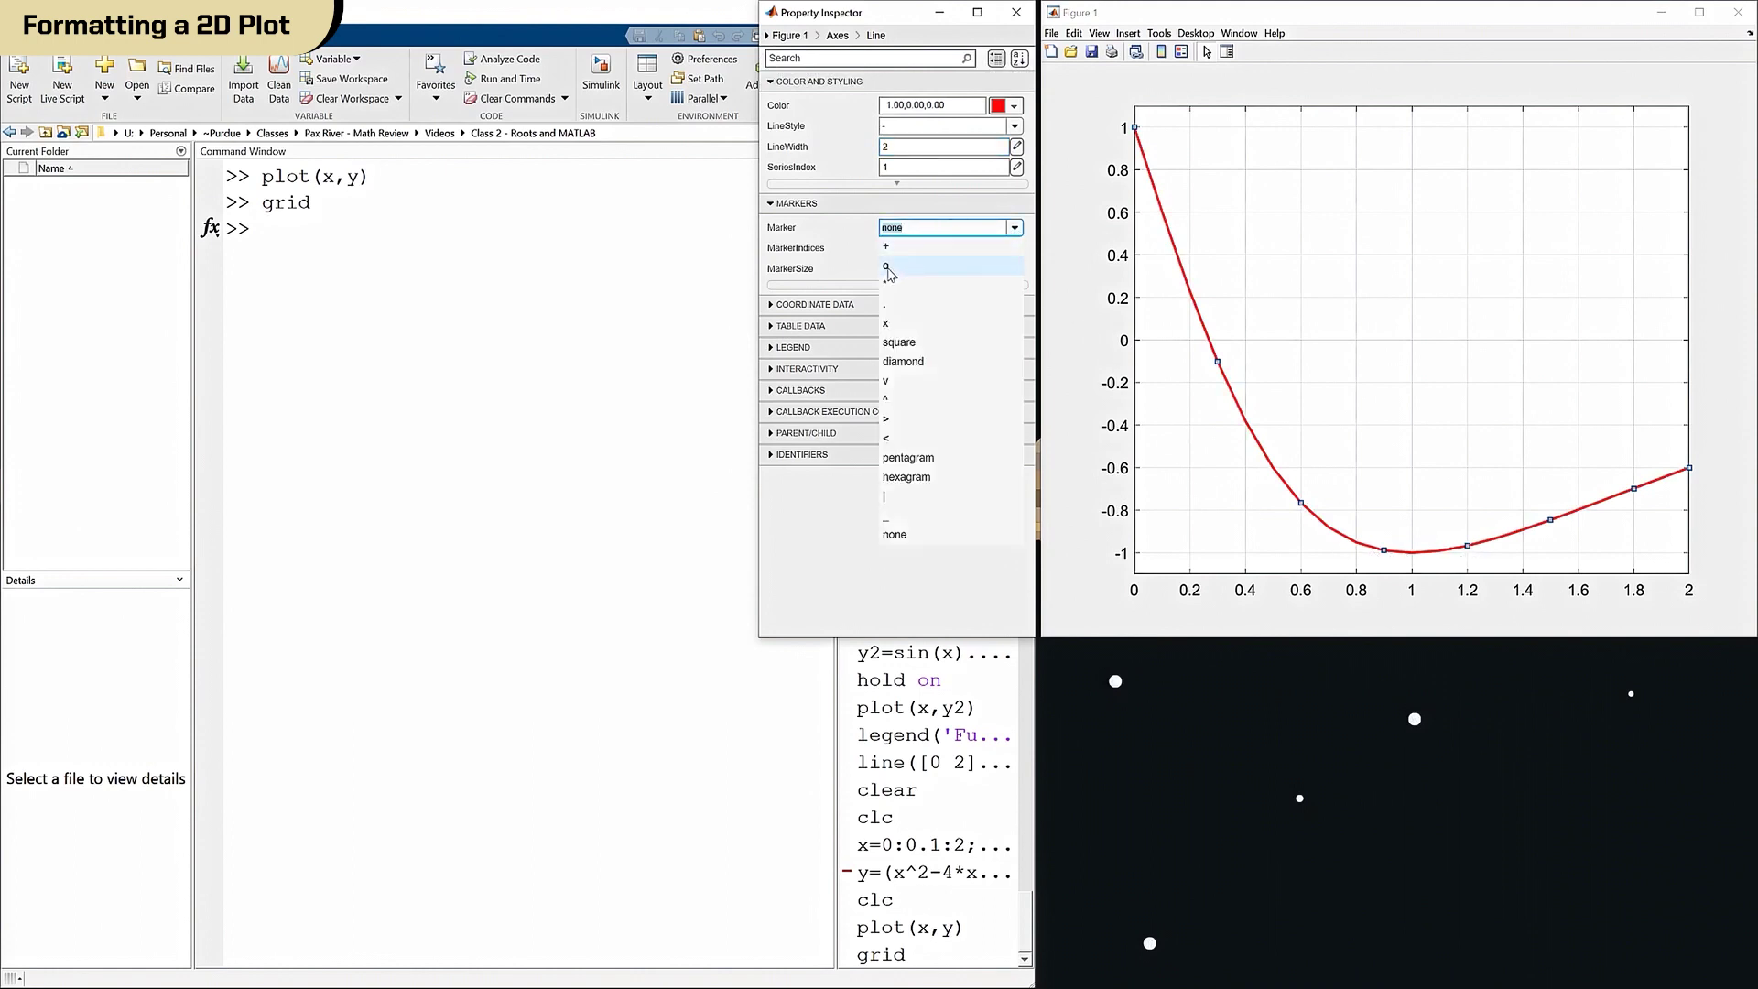
{"action": "left_click", "coordinate": [887, 268]}
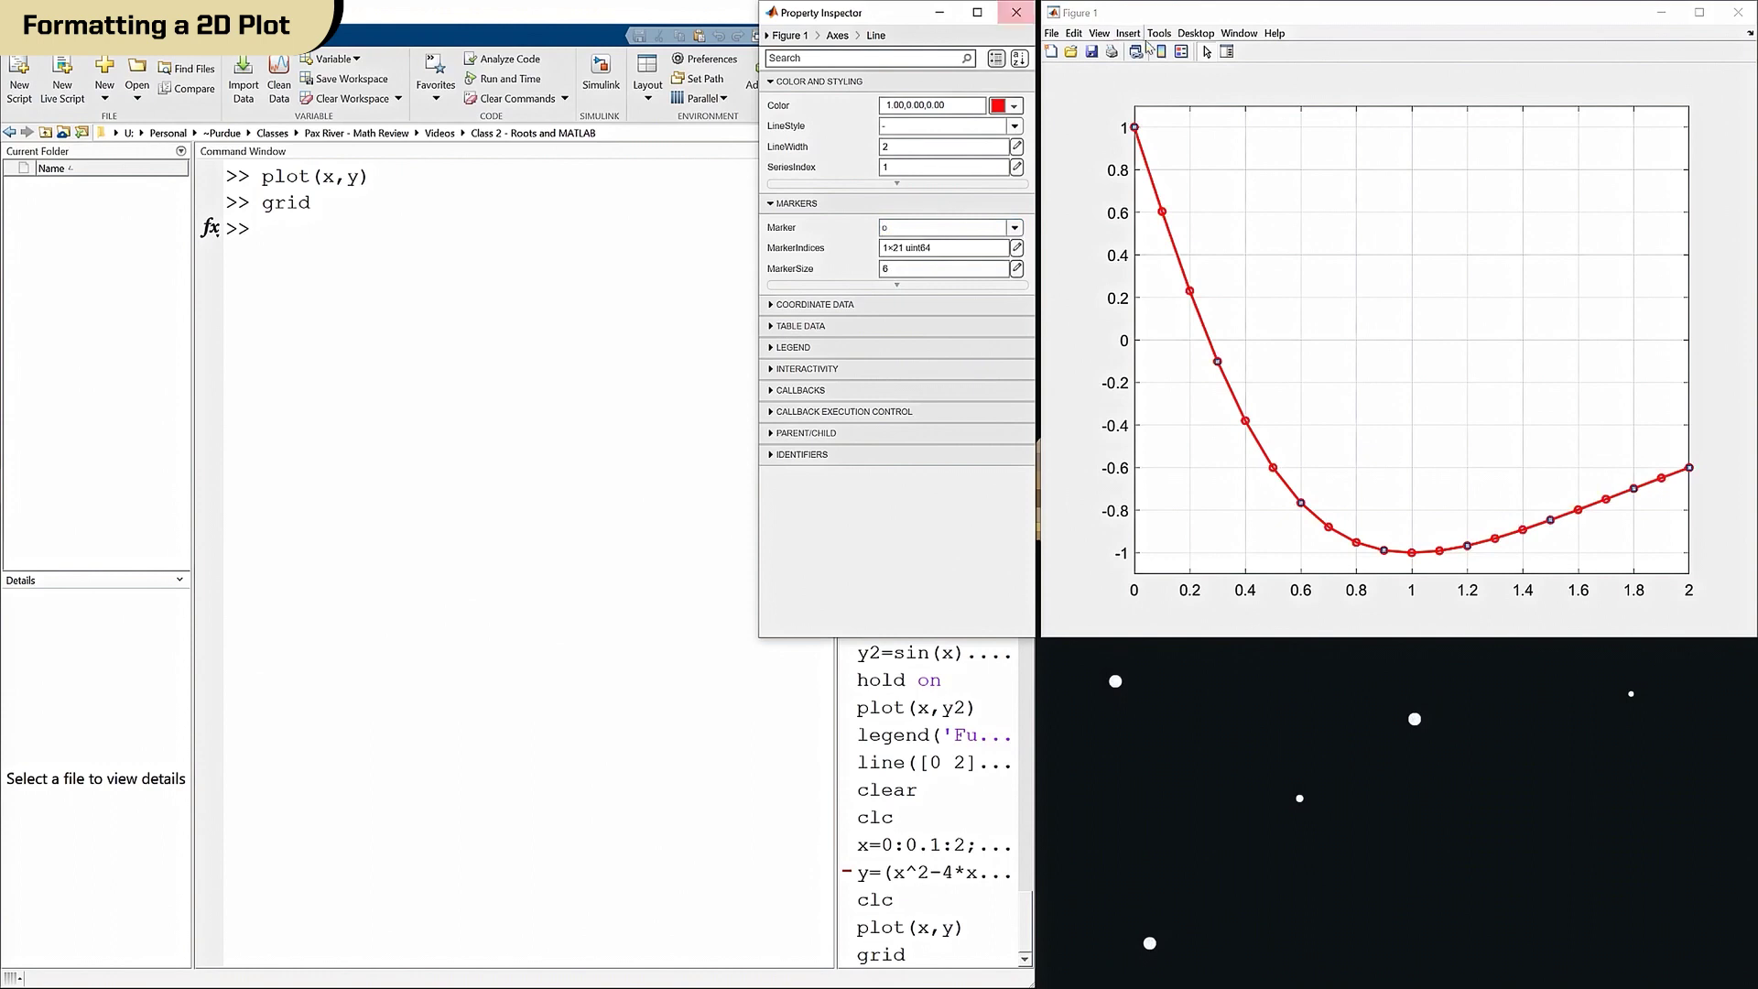
{"action": "left_click", "coordinate": [1207, 51]}
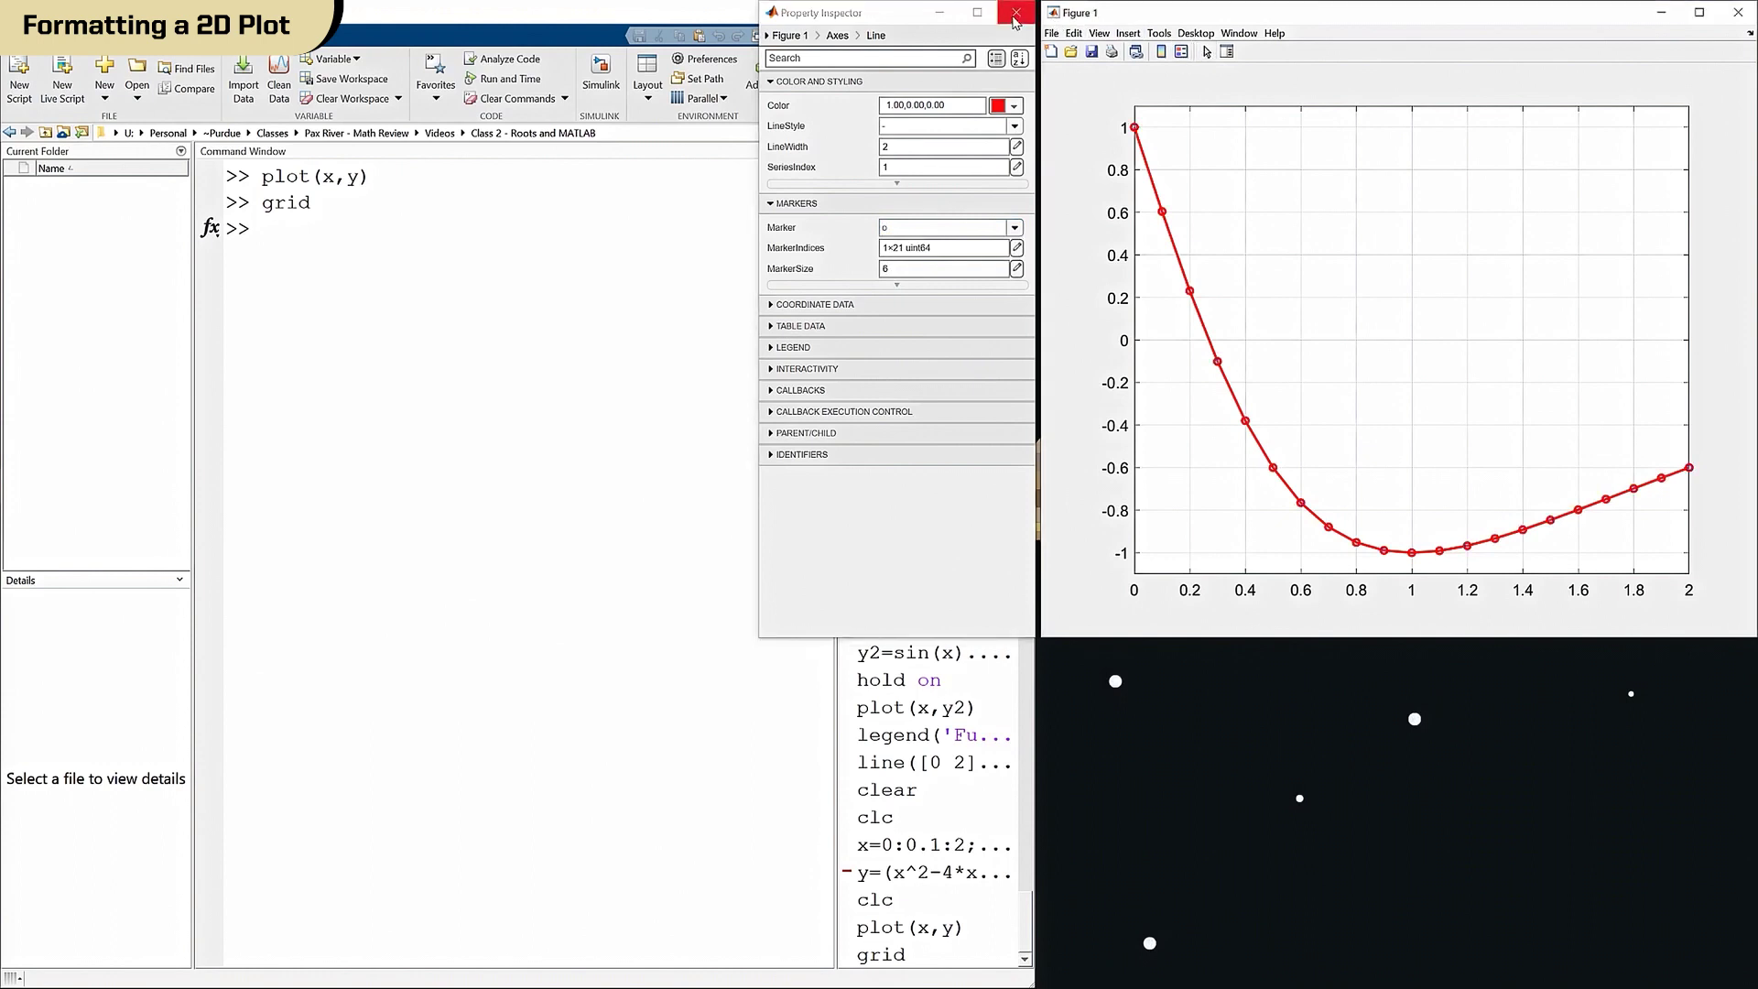
{"action": "left_click", "coordinate": [1016, 13]}
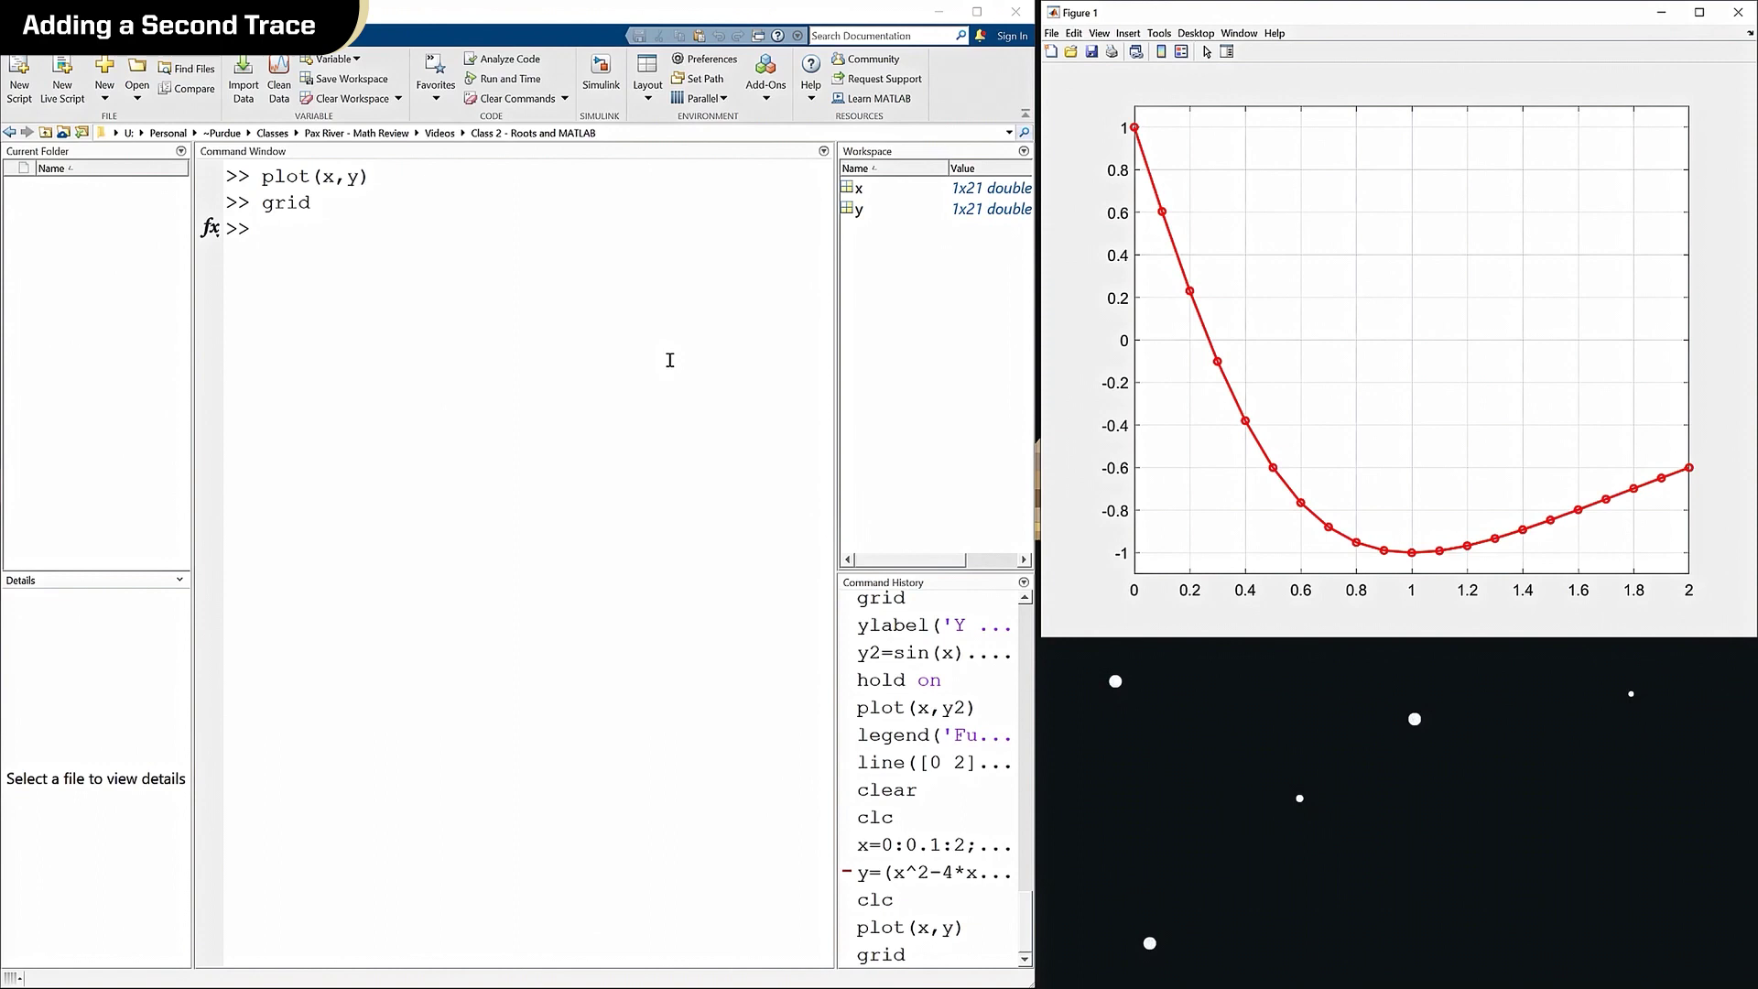
Keep the existing plot for additional traces by running hold on.
{"action": "left_click", "coordinate": [298, 236]}
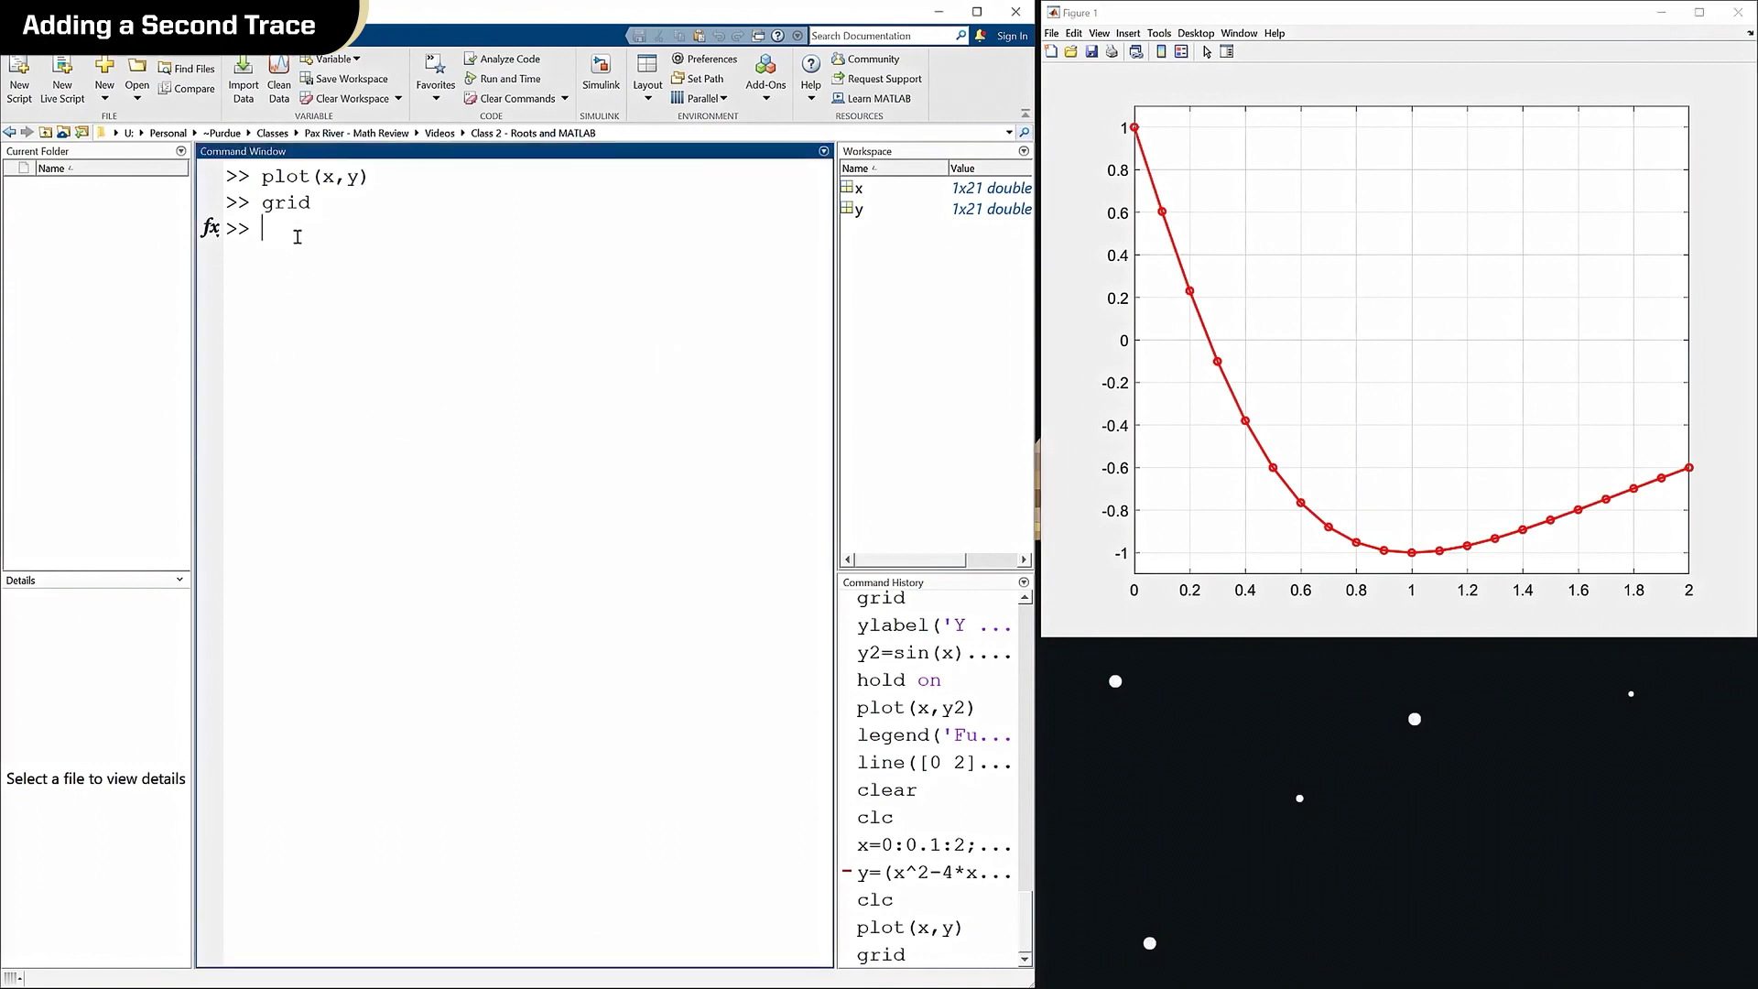
{"action": "type", "text": "hold on"}
{"action": "key", "text": "Return"}
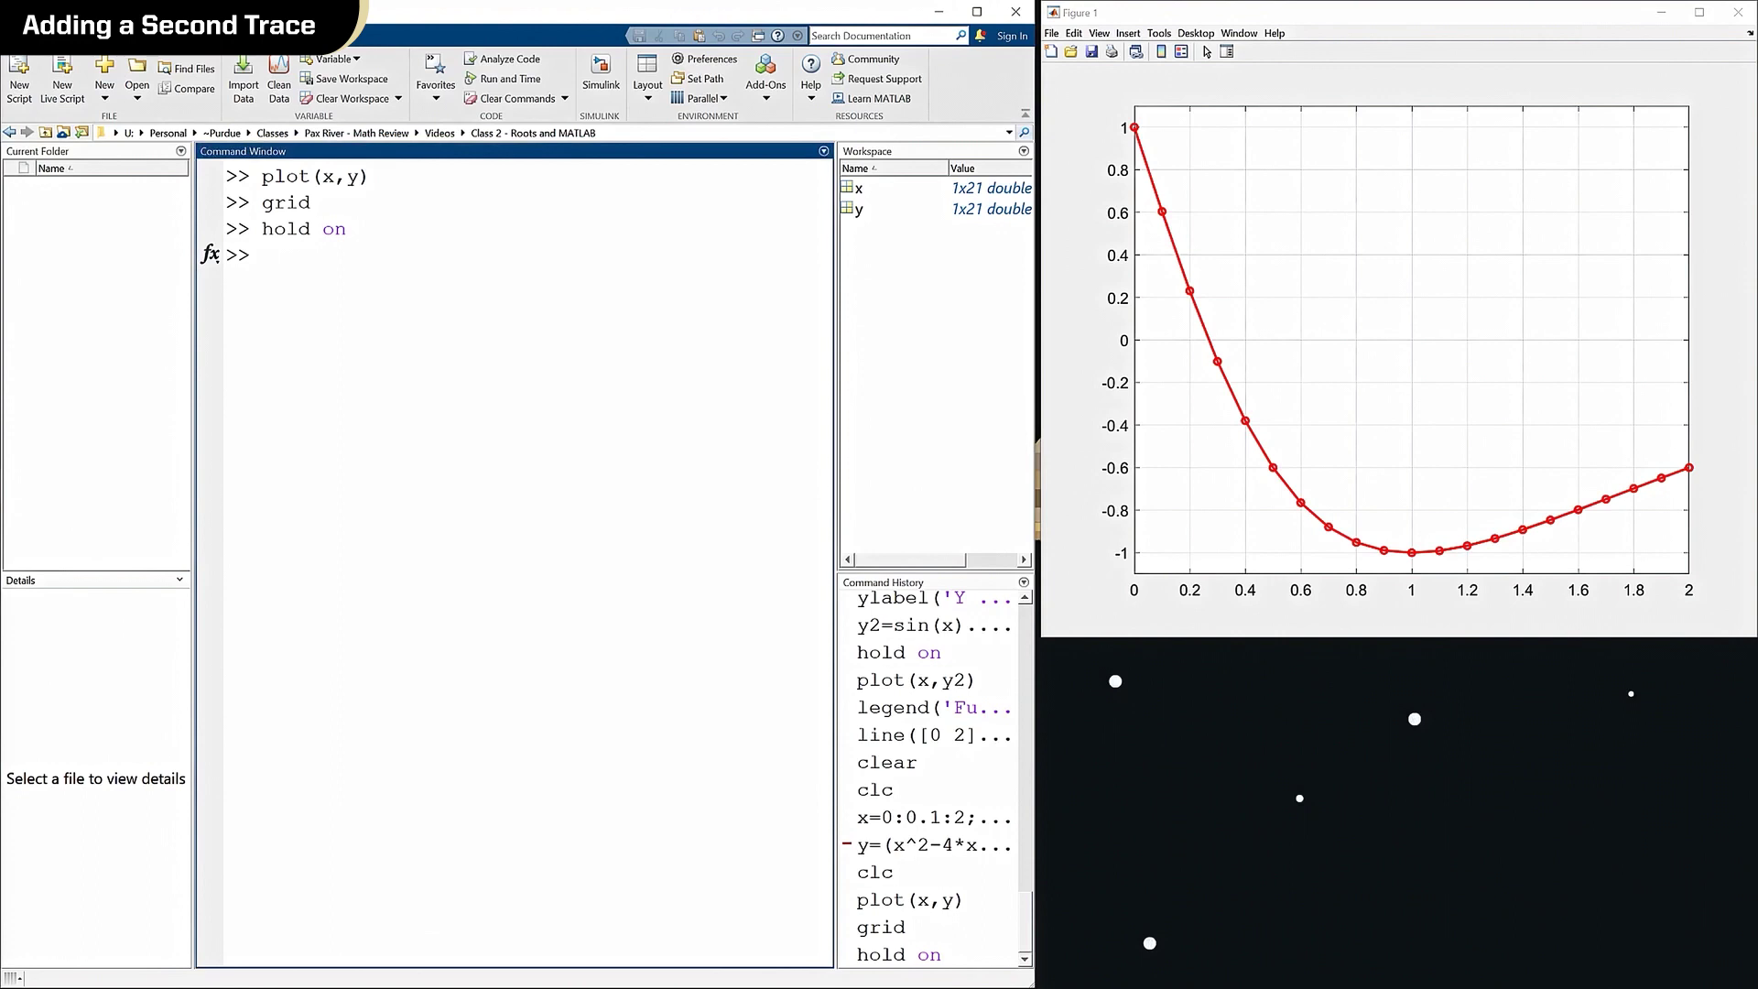
Rerun y2=sin(x)./(x.^2+1); from the command history and add the second trace with plot(x,y2).
{"action": "double_click", "coordinate": [867, 632]}
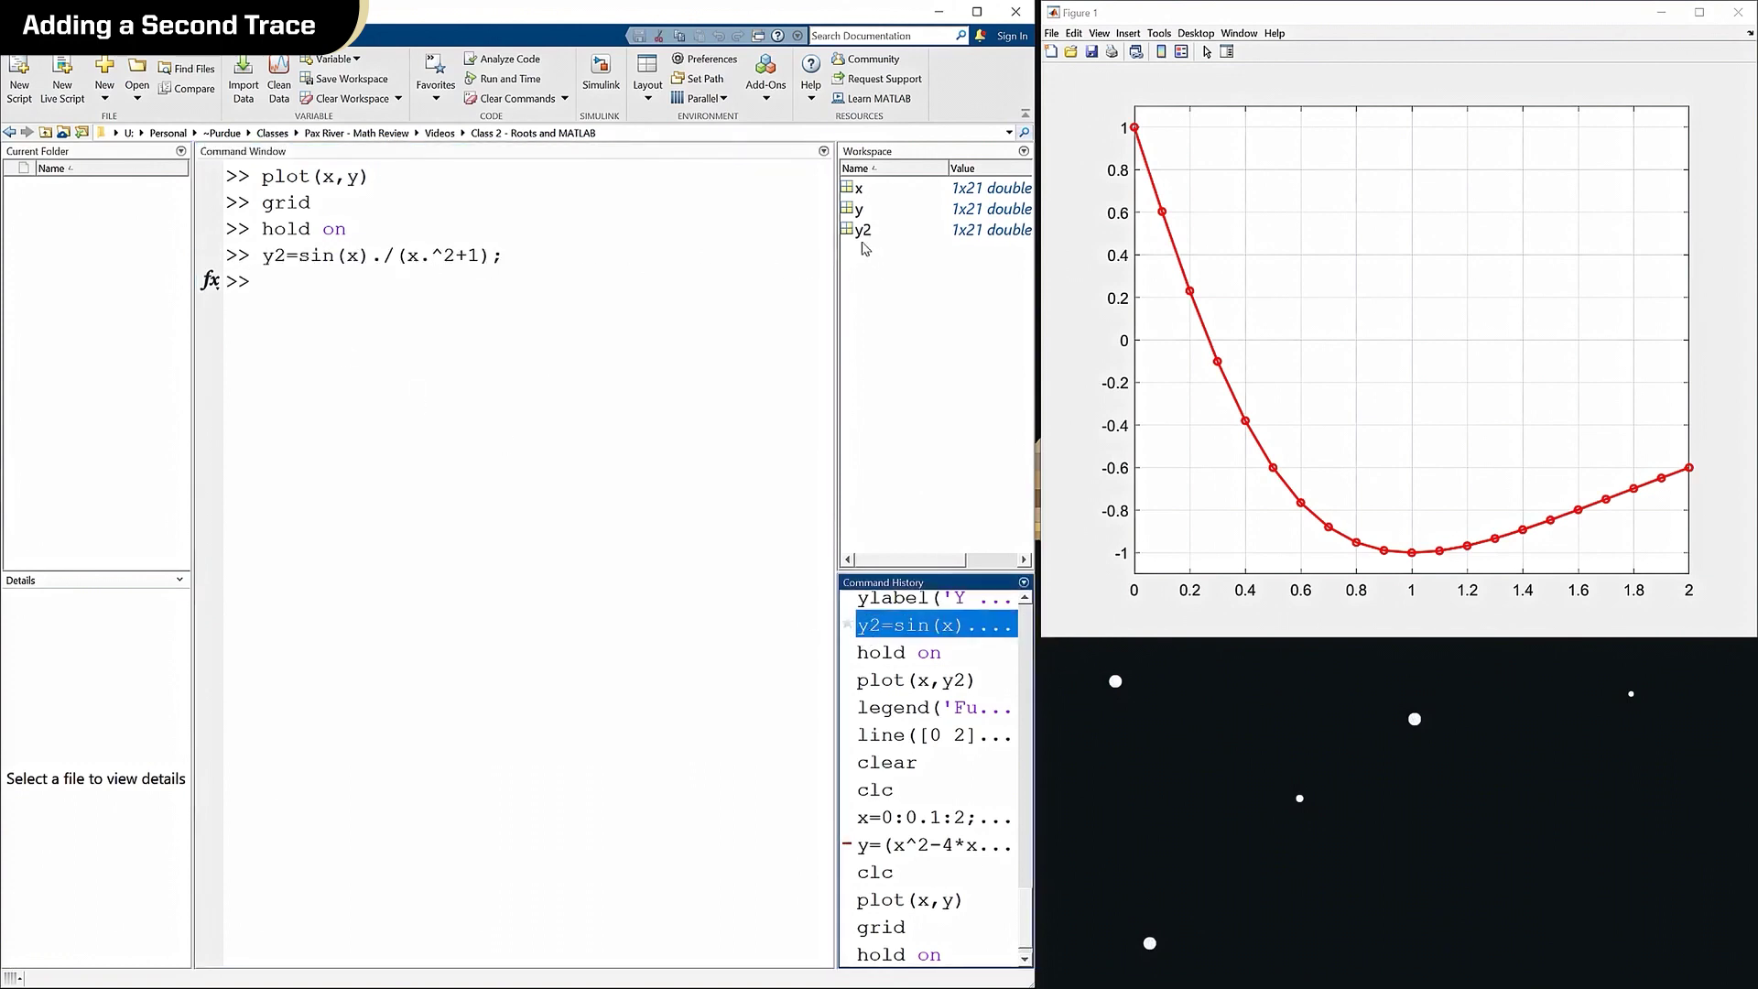
{"action": "left_click", "coordinate": [287, 282]}
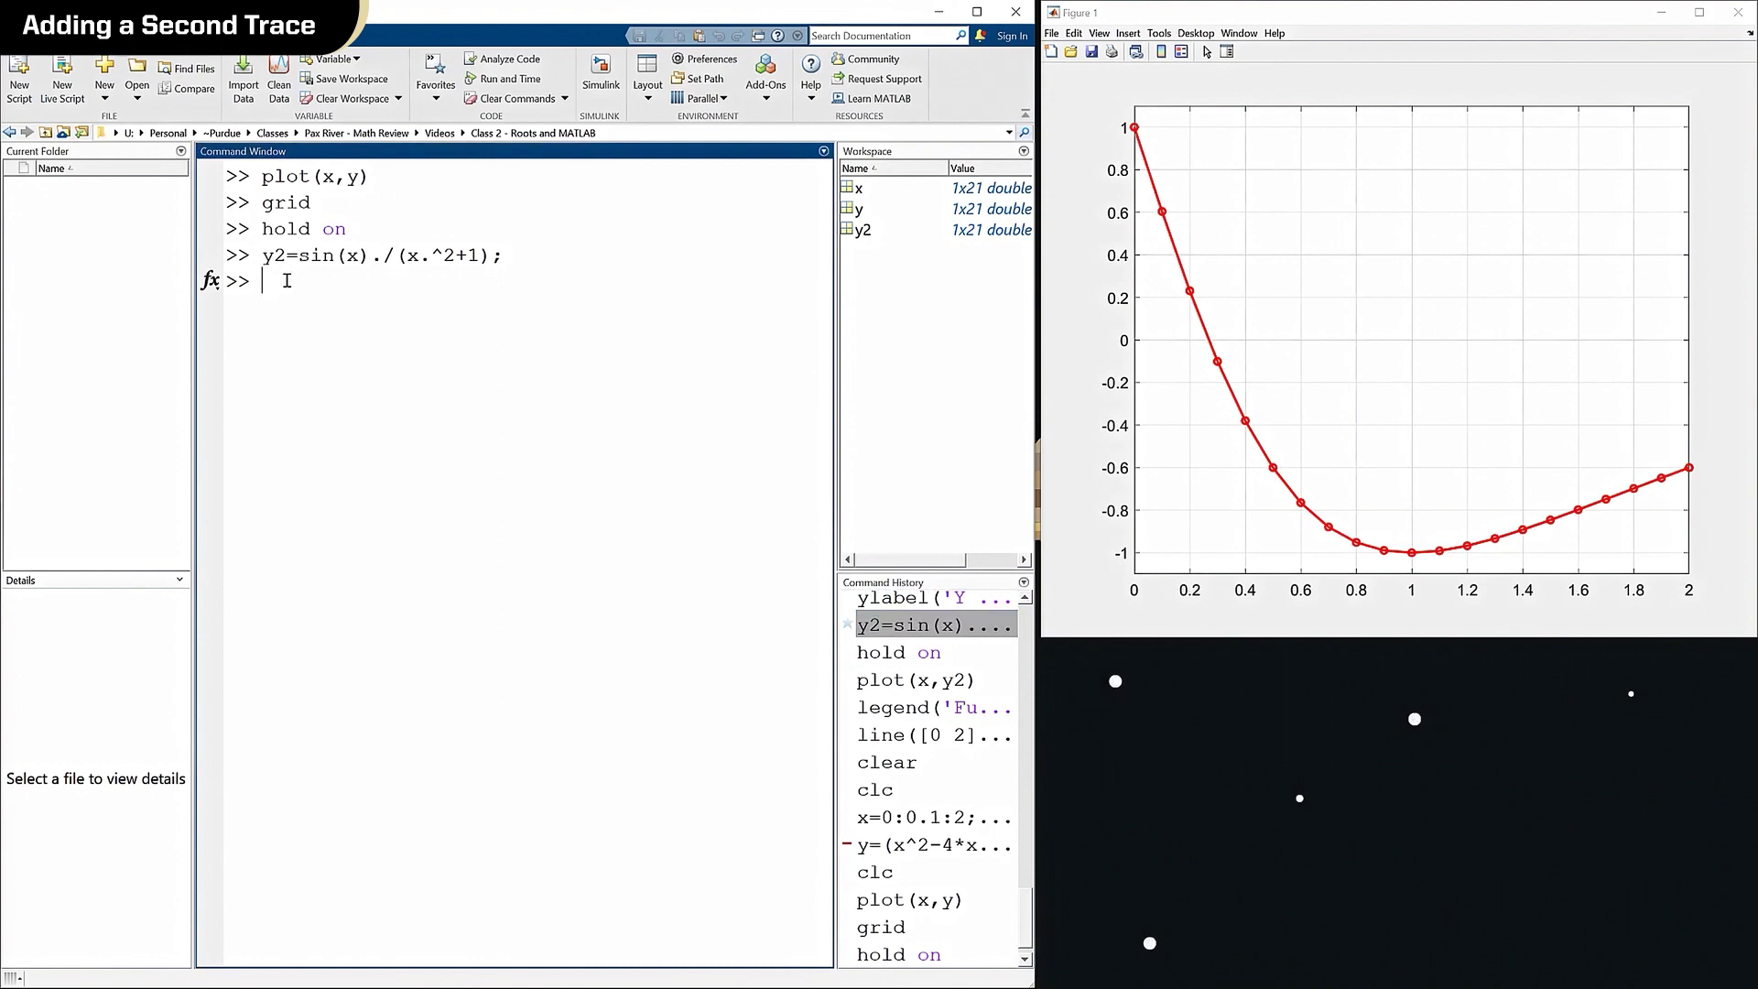
{"action": "type", "text": "plot(x,y2)"}
{"action": "key", "text": "Return"}
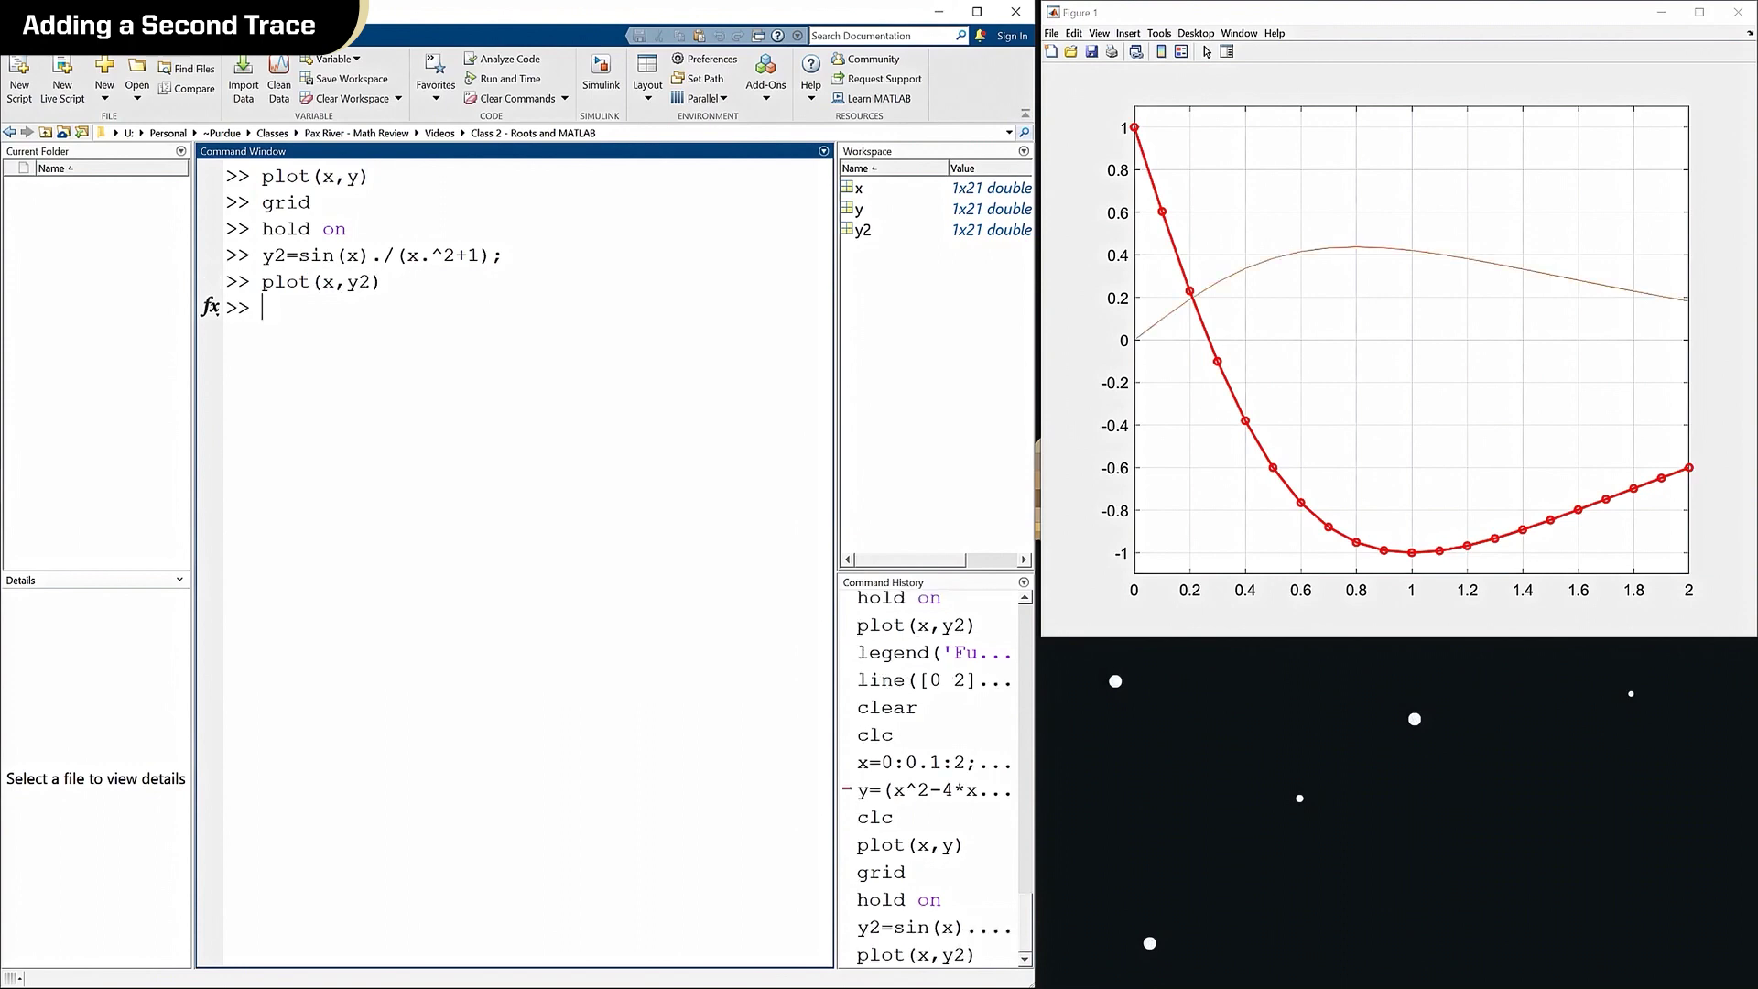
Change the y2 curve's color to blue (0.00,0.00,1.00) and its line style to dashed (--).
{"action": "left_click", "coordinate": [1206, 54]}
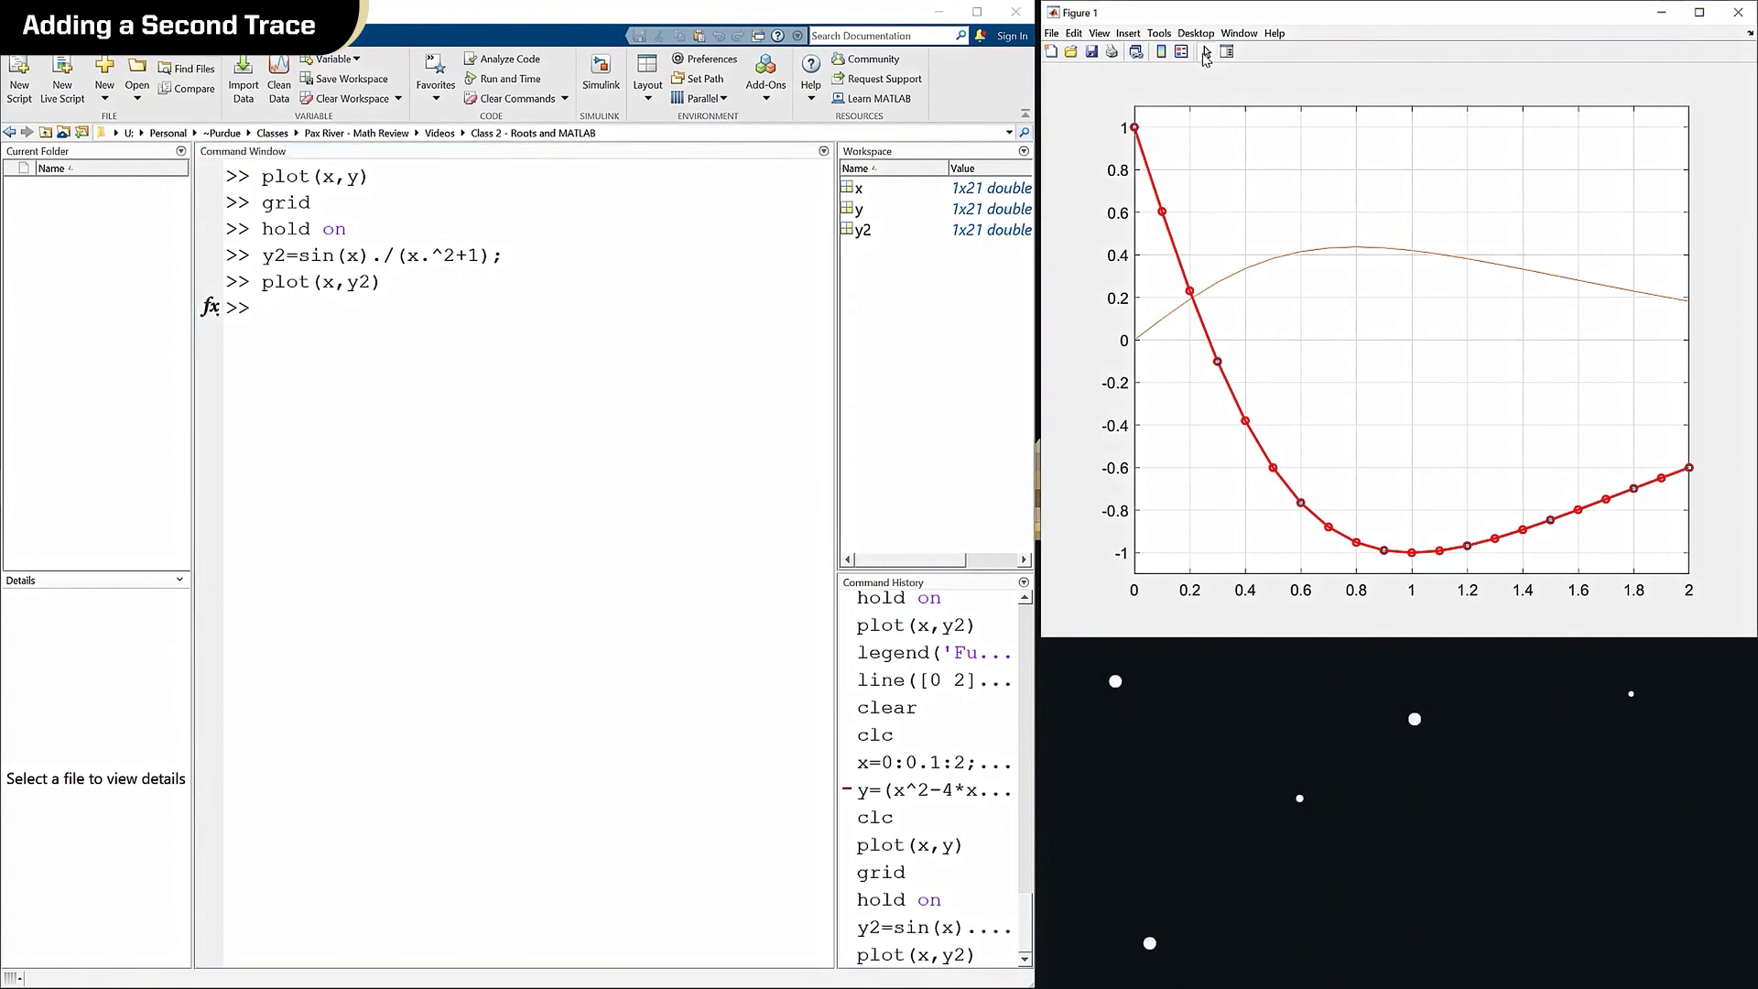
{"action": "double_click", "coordinate": [1280, 265]}
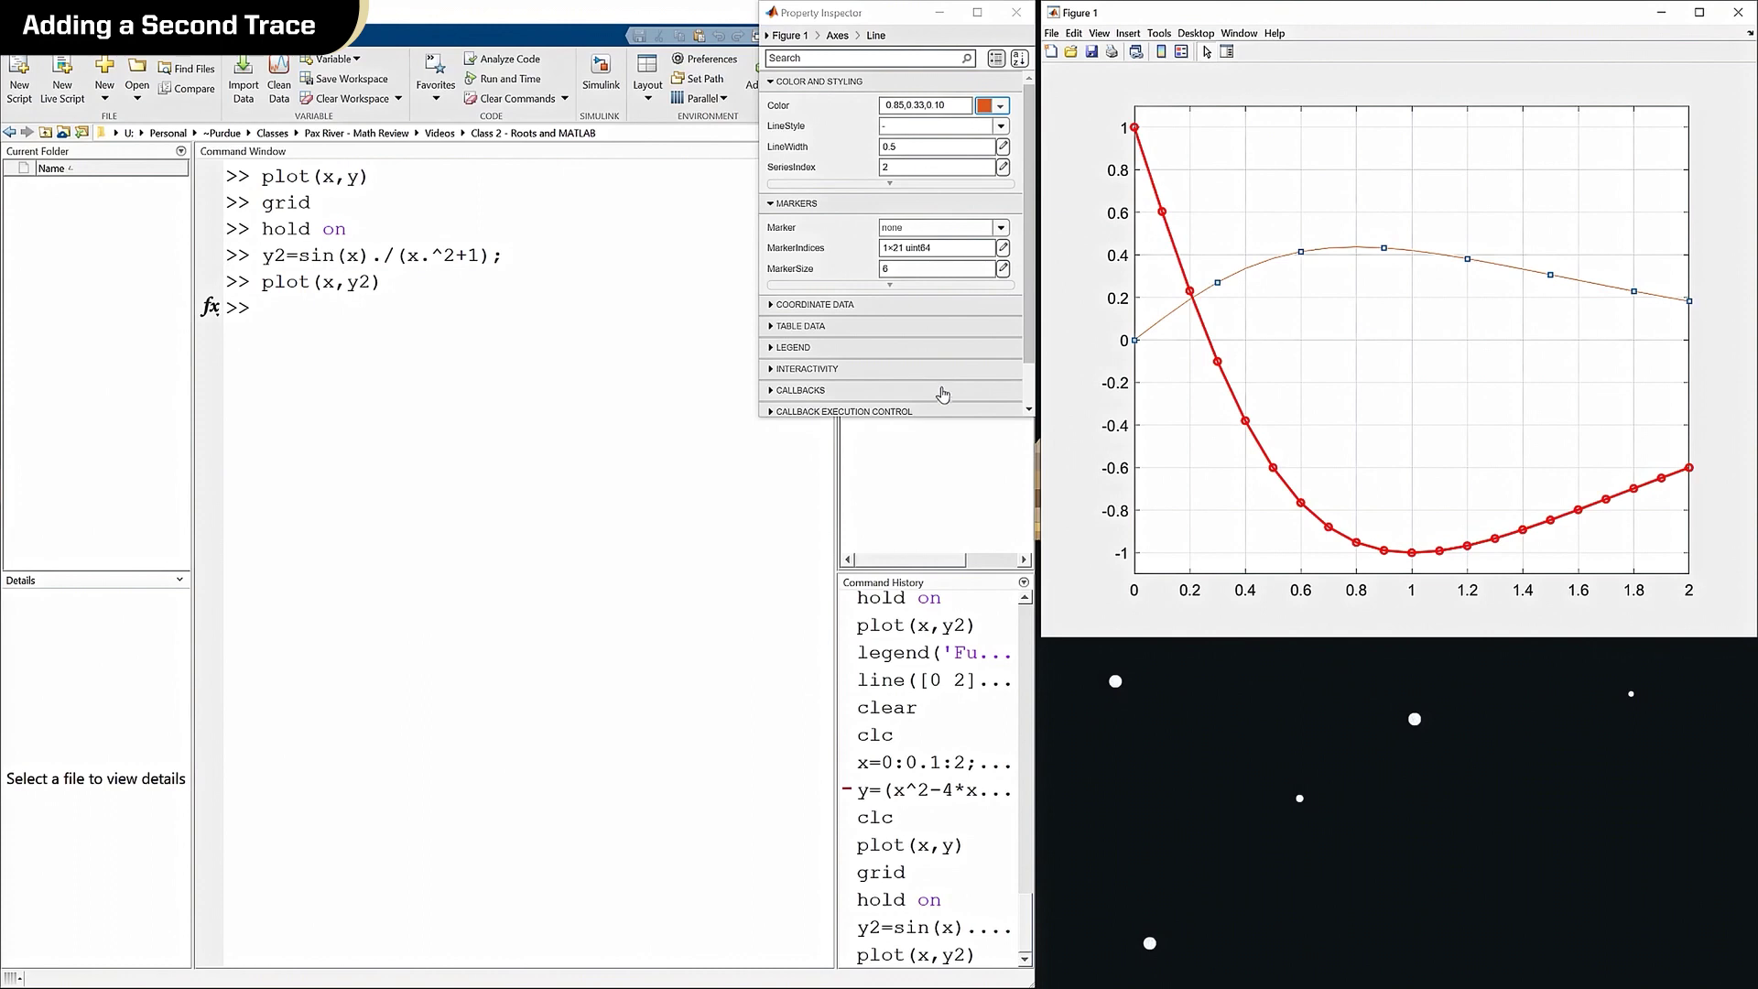
{"action": "left_click_drag", "start_coordinate": [942, 417], "coordinate": [936, 636]}
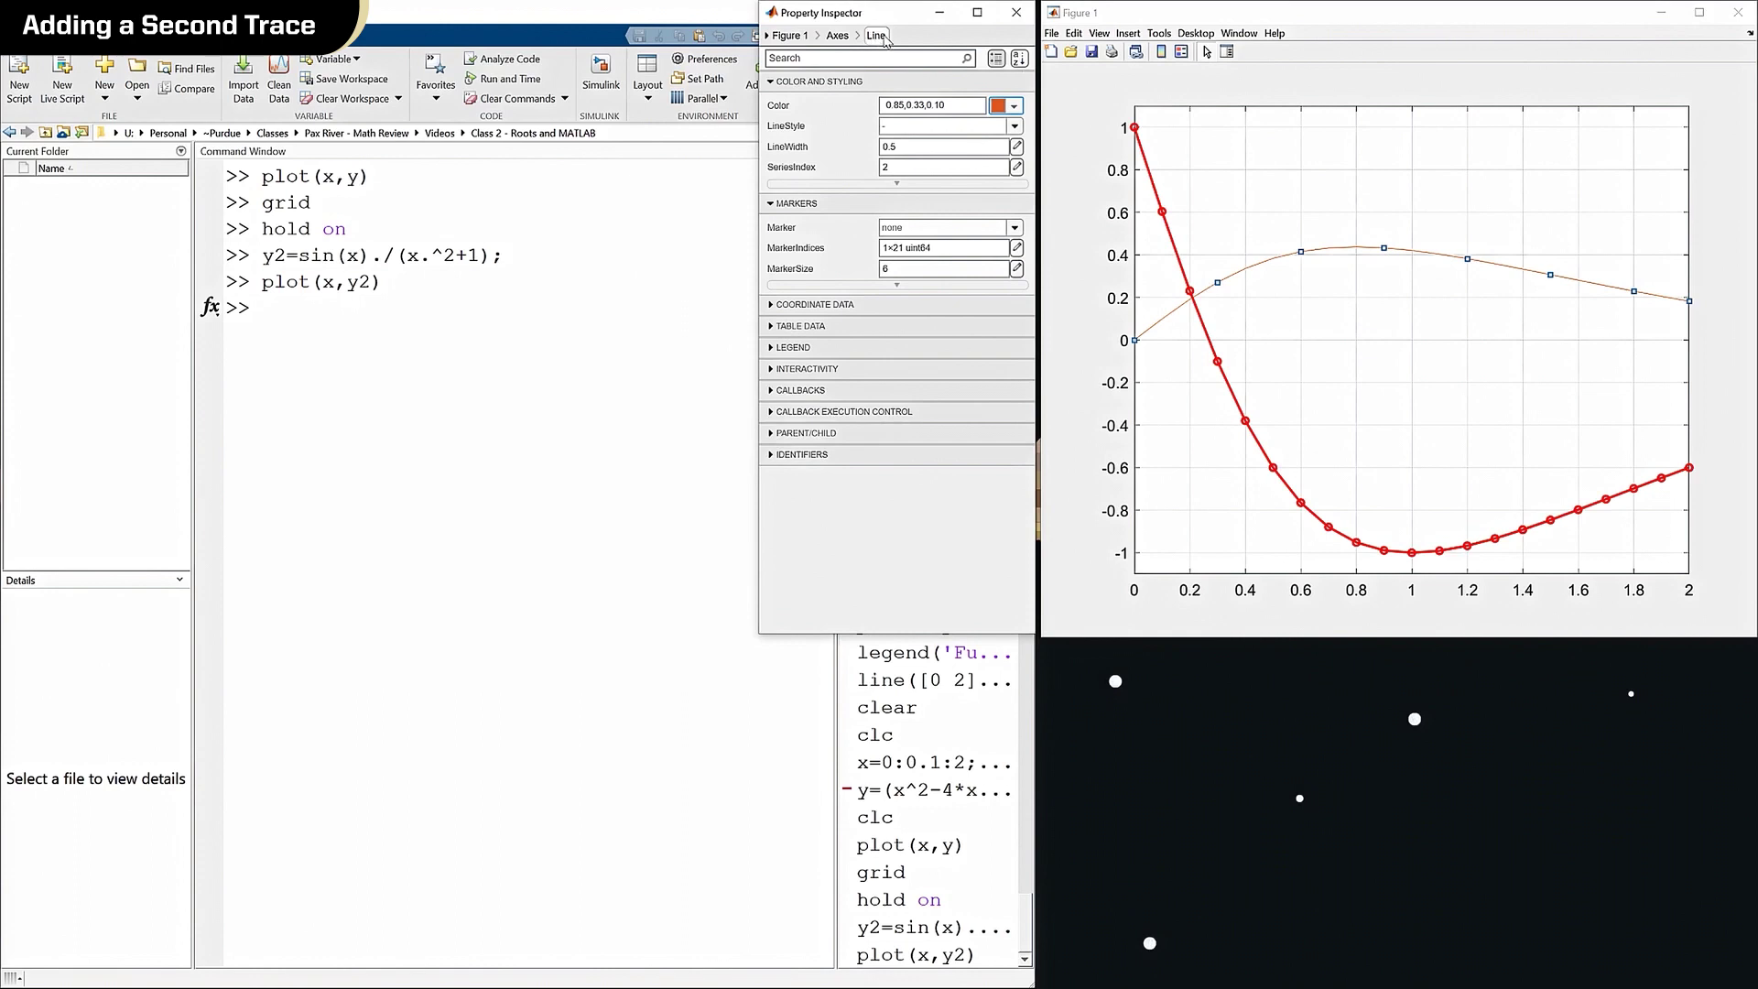
{"action": "left_click", "coordinate": [1016, 107]}
{"action": "left_click", "coordinate": [969, 250]}
{"action": "left_click", "coordinate": [858, 108]}
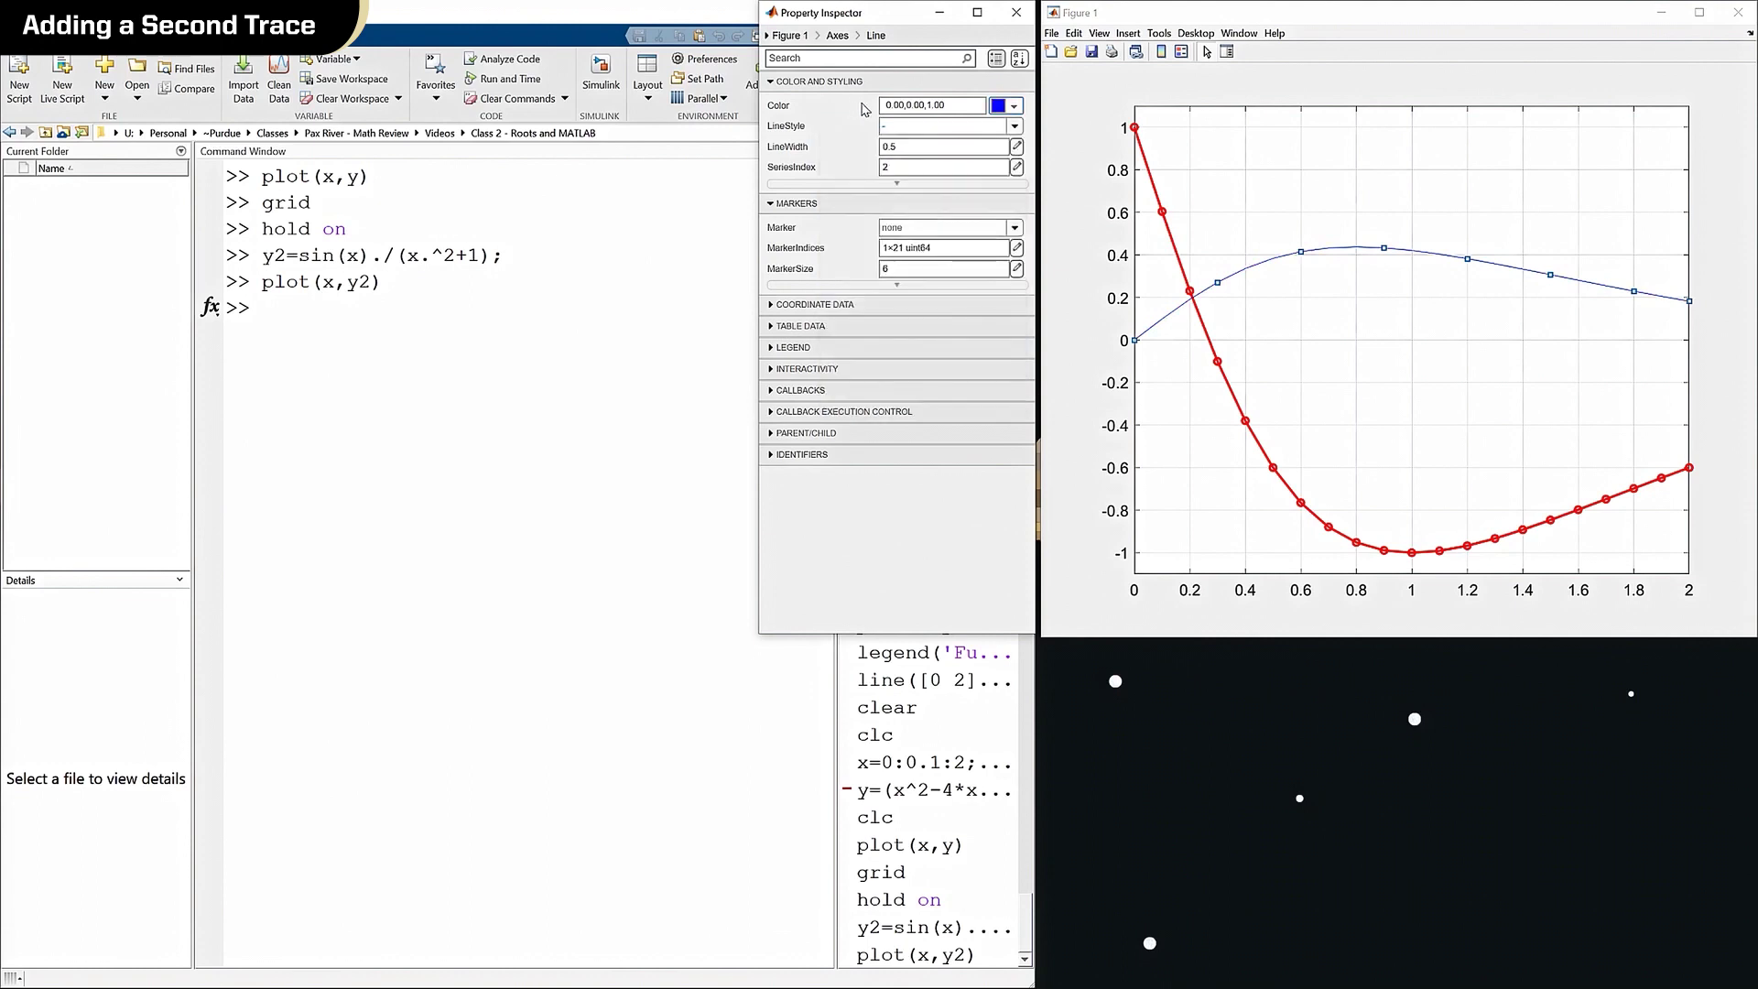
{"action": "left_click", "coordinate": [1014, 127]}
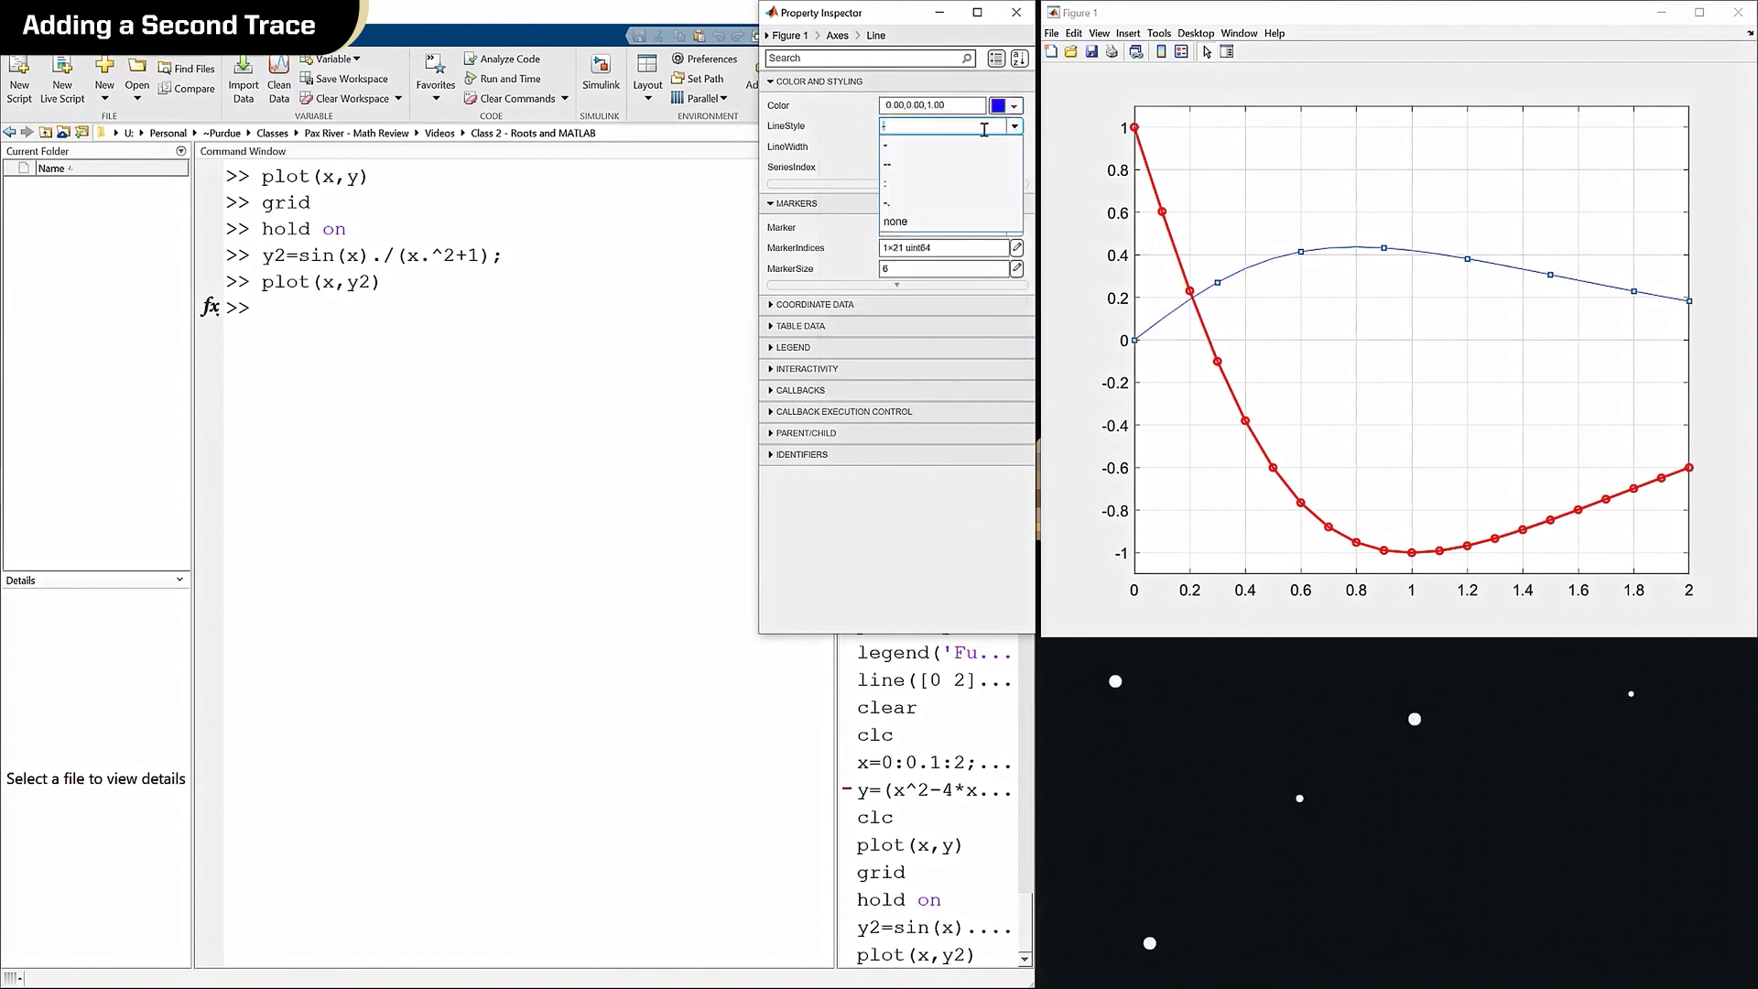
{"action": "left_click", "coordinate": [893, 166]}
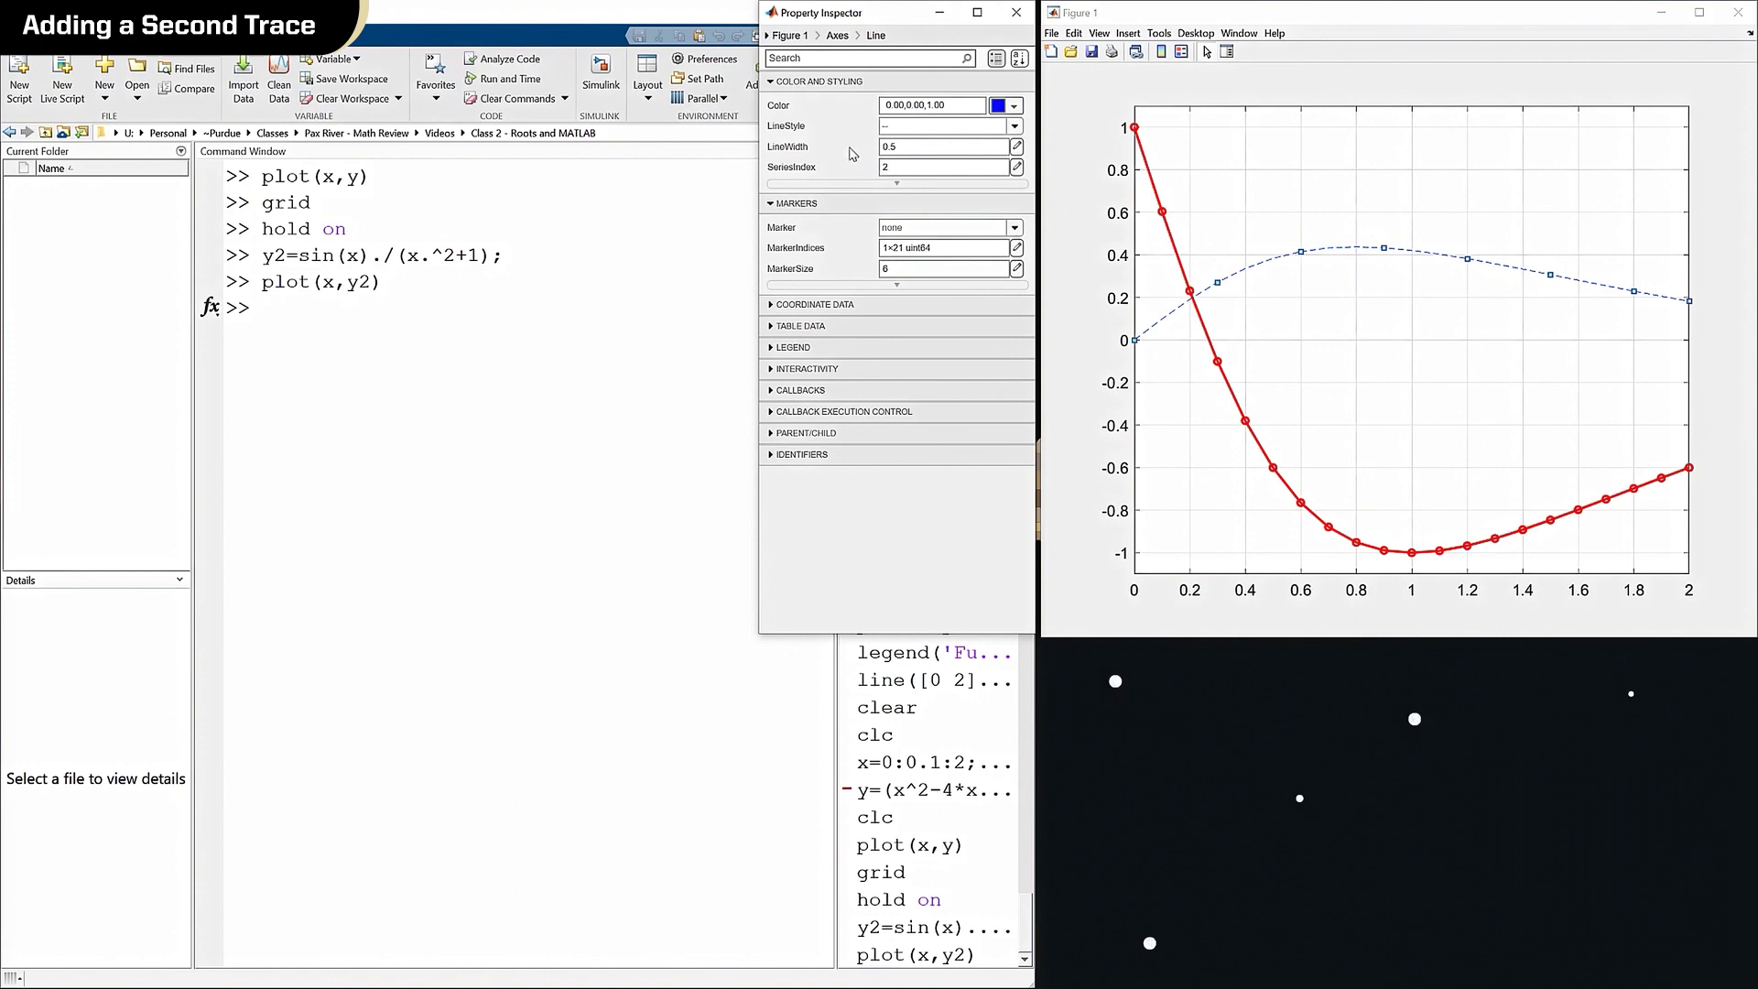
Set the y2 curve's line width to 2 and its marker to square, and close its property inspector.
{"action": "left_click", "coordinate": [926, 151]}
{"action": "type", "text": "2"}
{"action": "key", "text": "Return"}
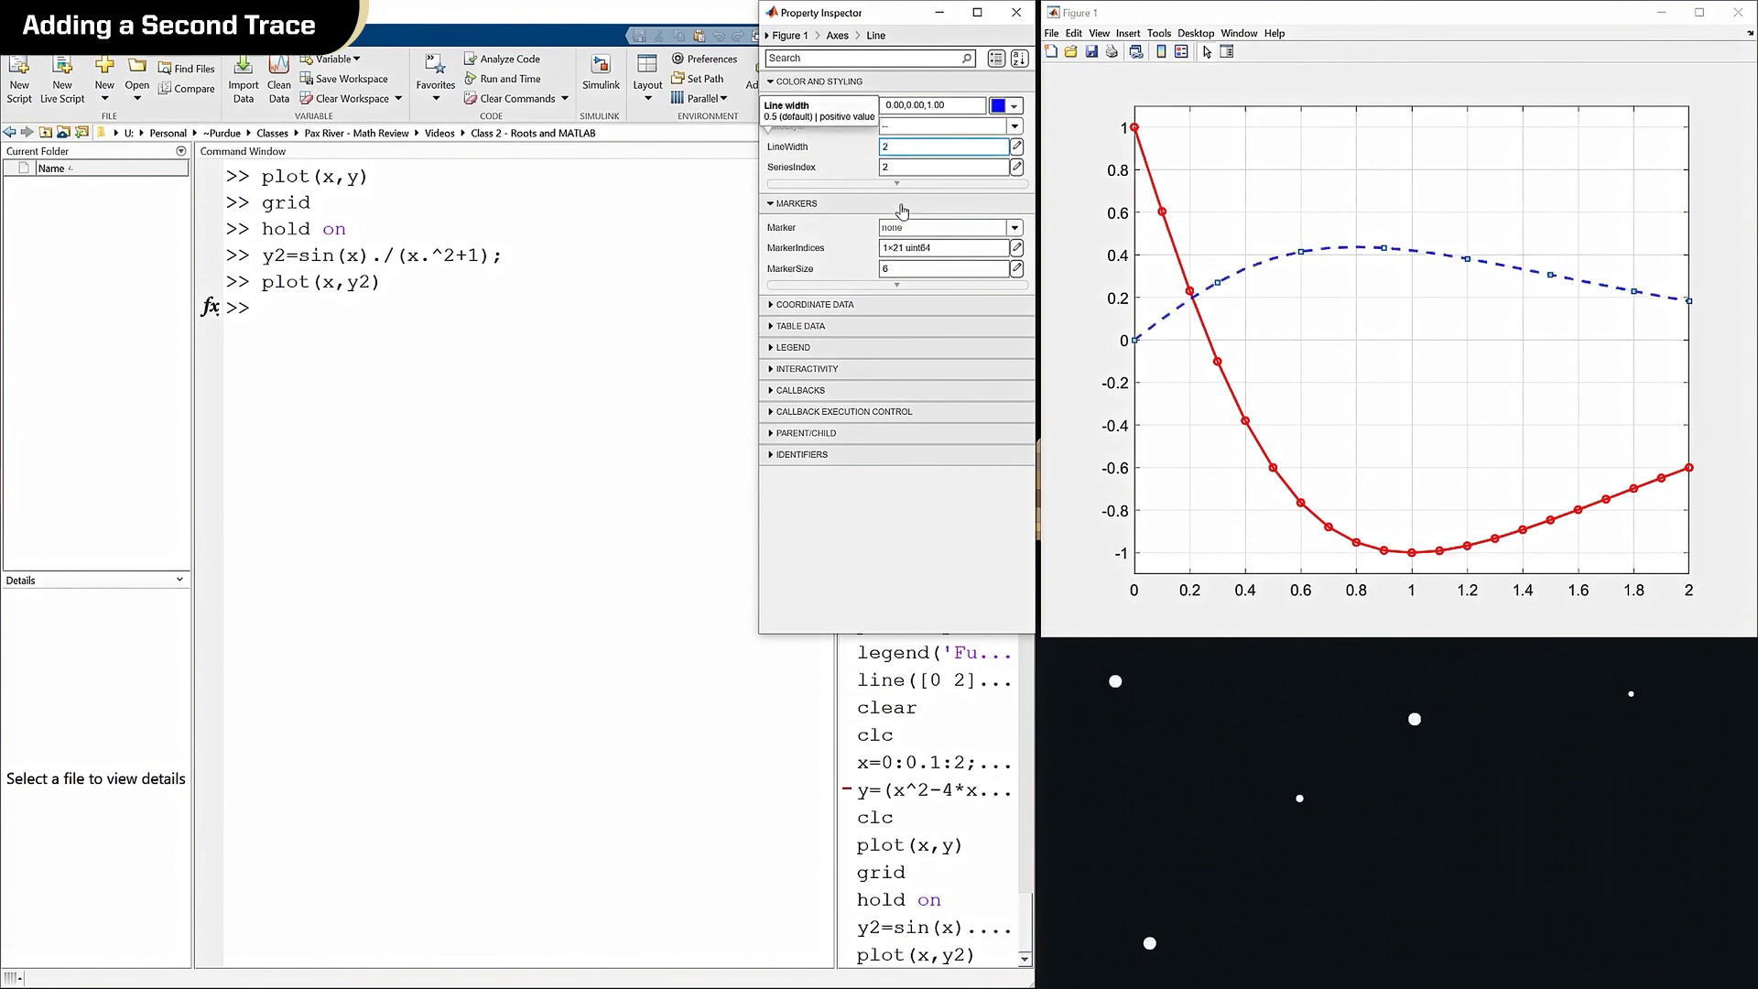
{"action": "left_click", "coordinate": [1013, 230]}
{"action": "left_click", "coordinate": [893, 342]}
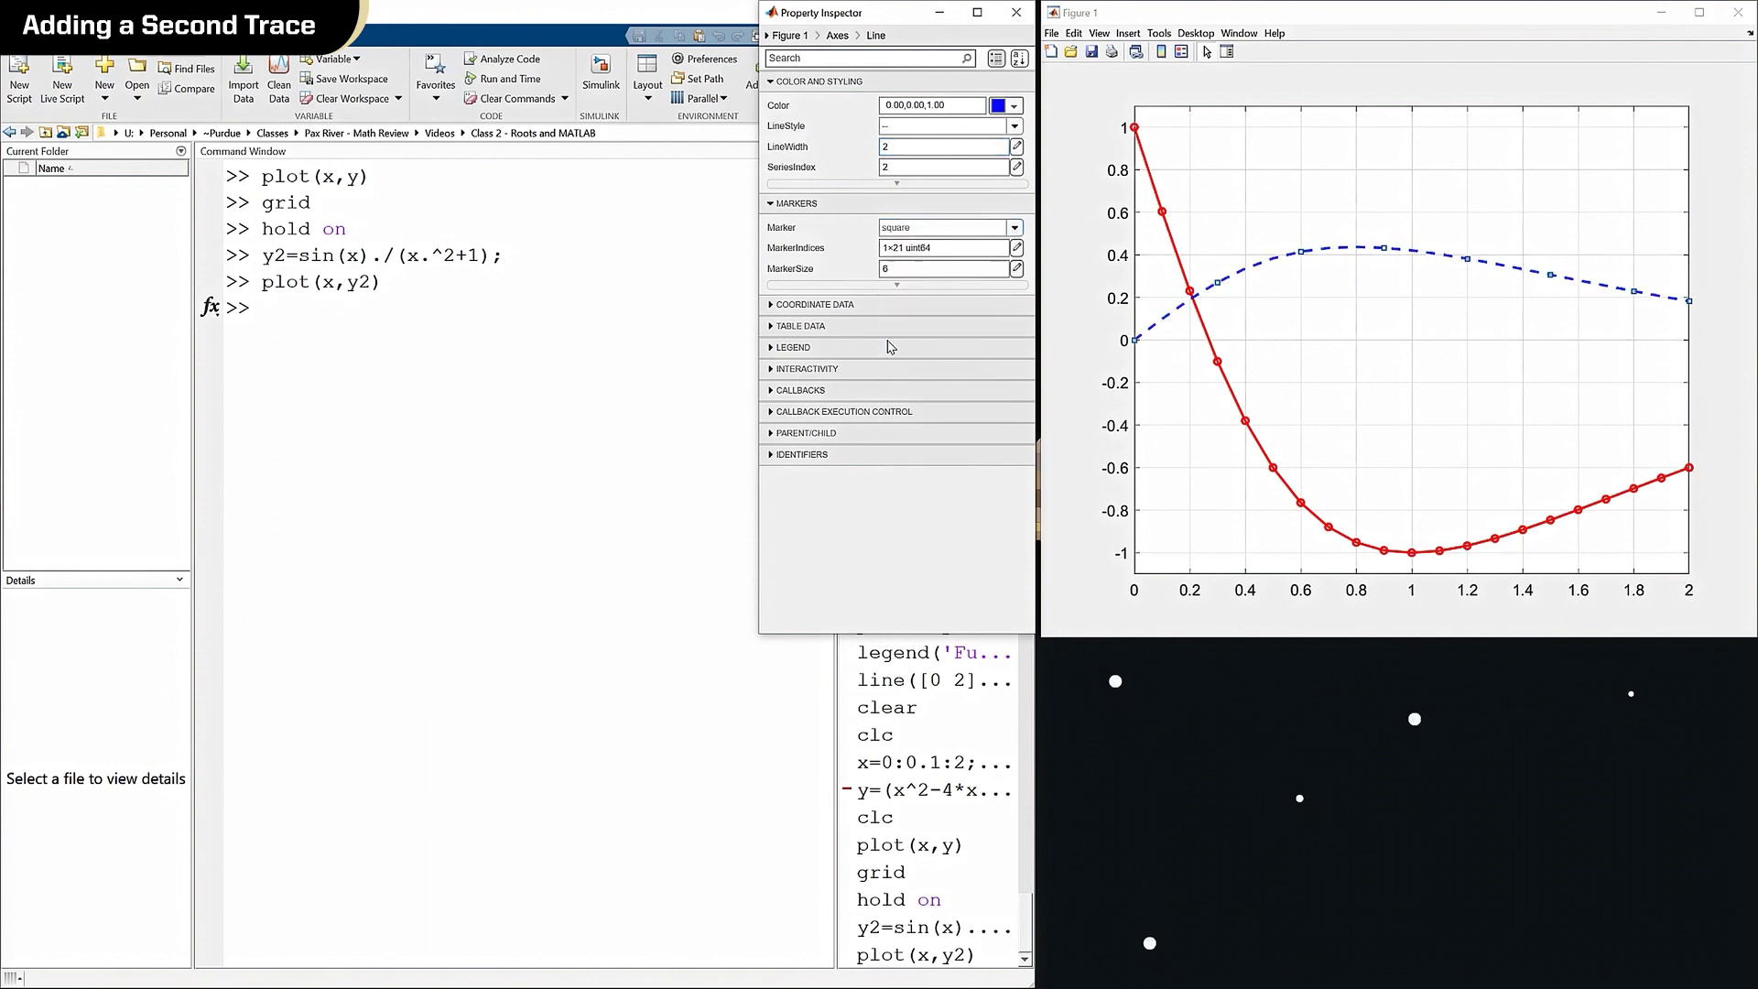
{"action": "left_click", "coordinate": [1016, 12]}
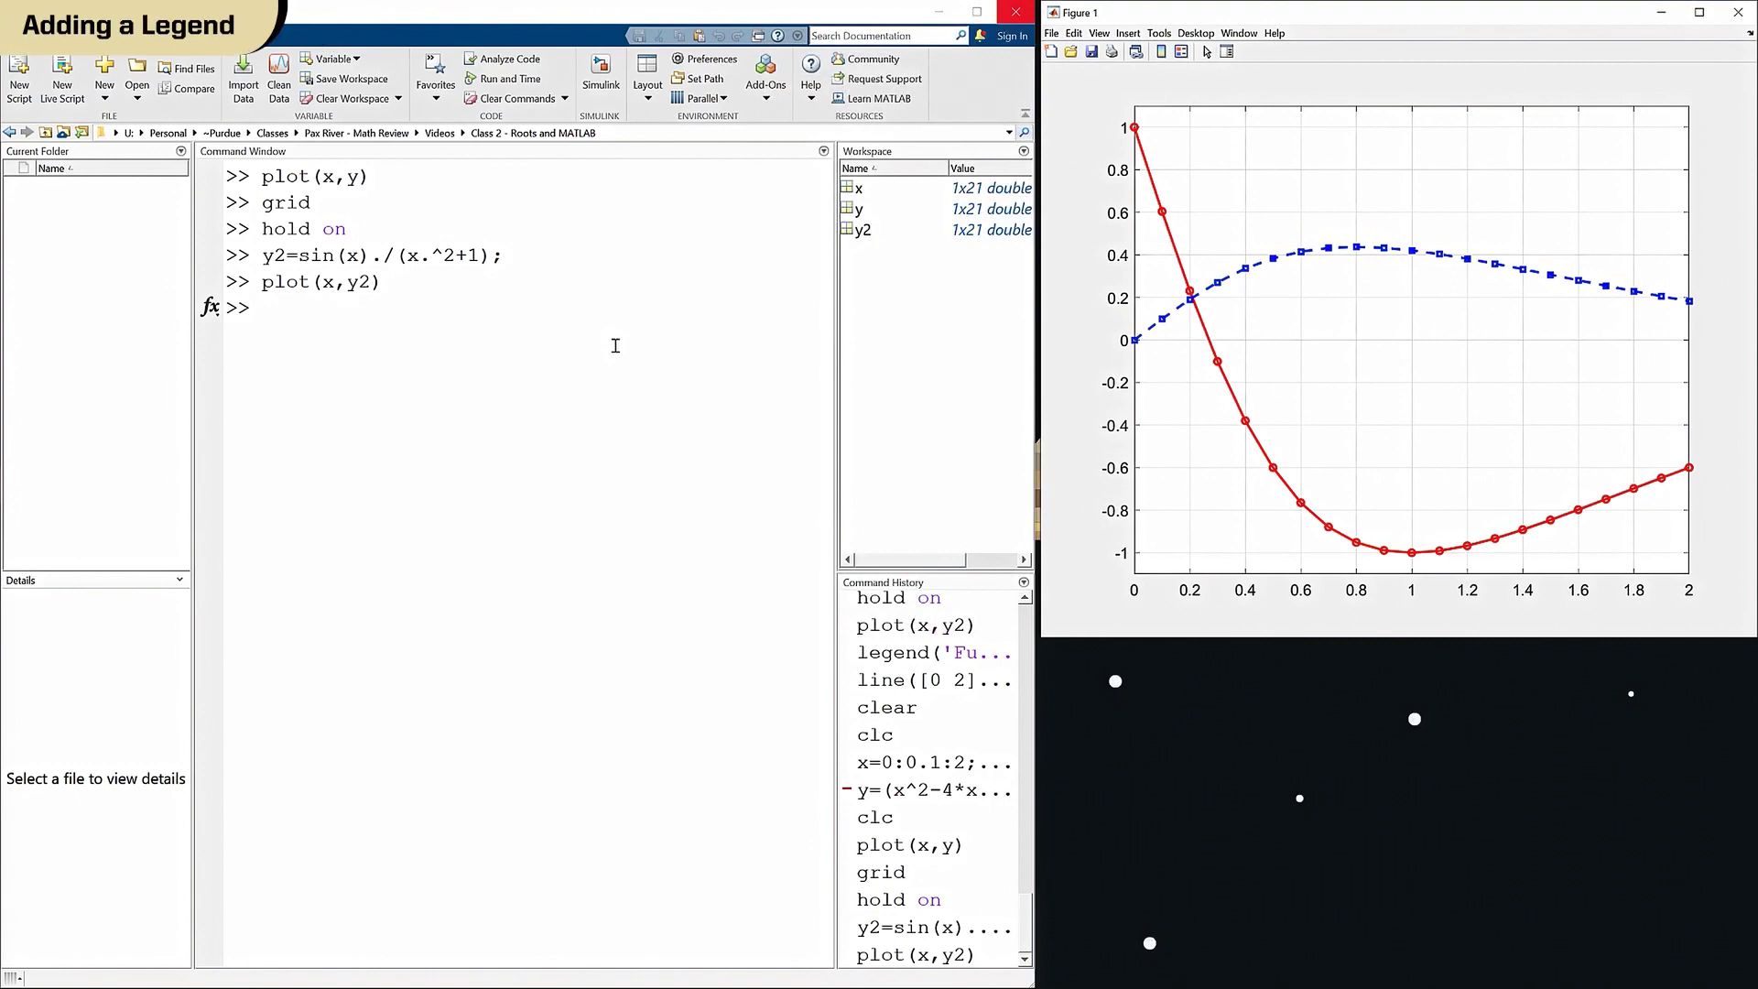
Add a legend naming the two traces by running legend('Function 1','Function 2').
{"action": "left_click", "coordinate": [319, 308]}
{"action": "type", "text": "legend("}
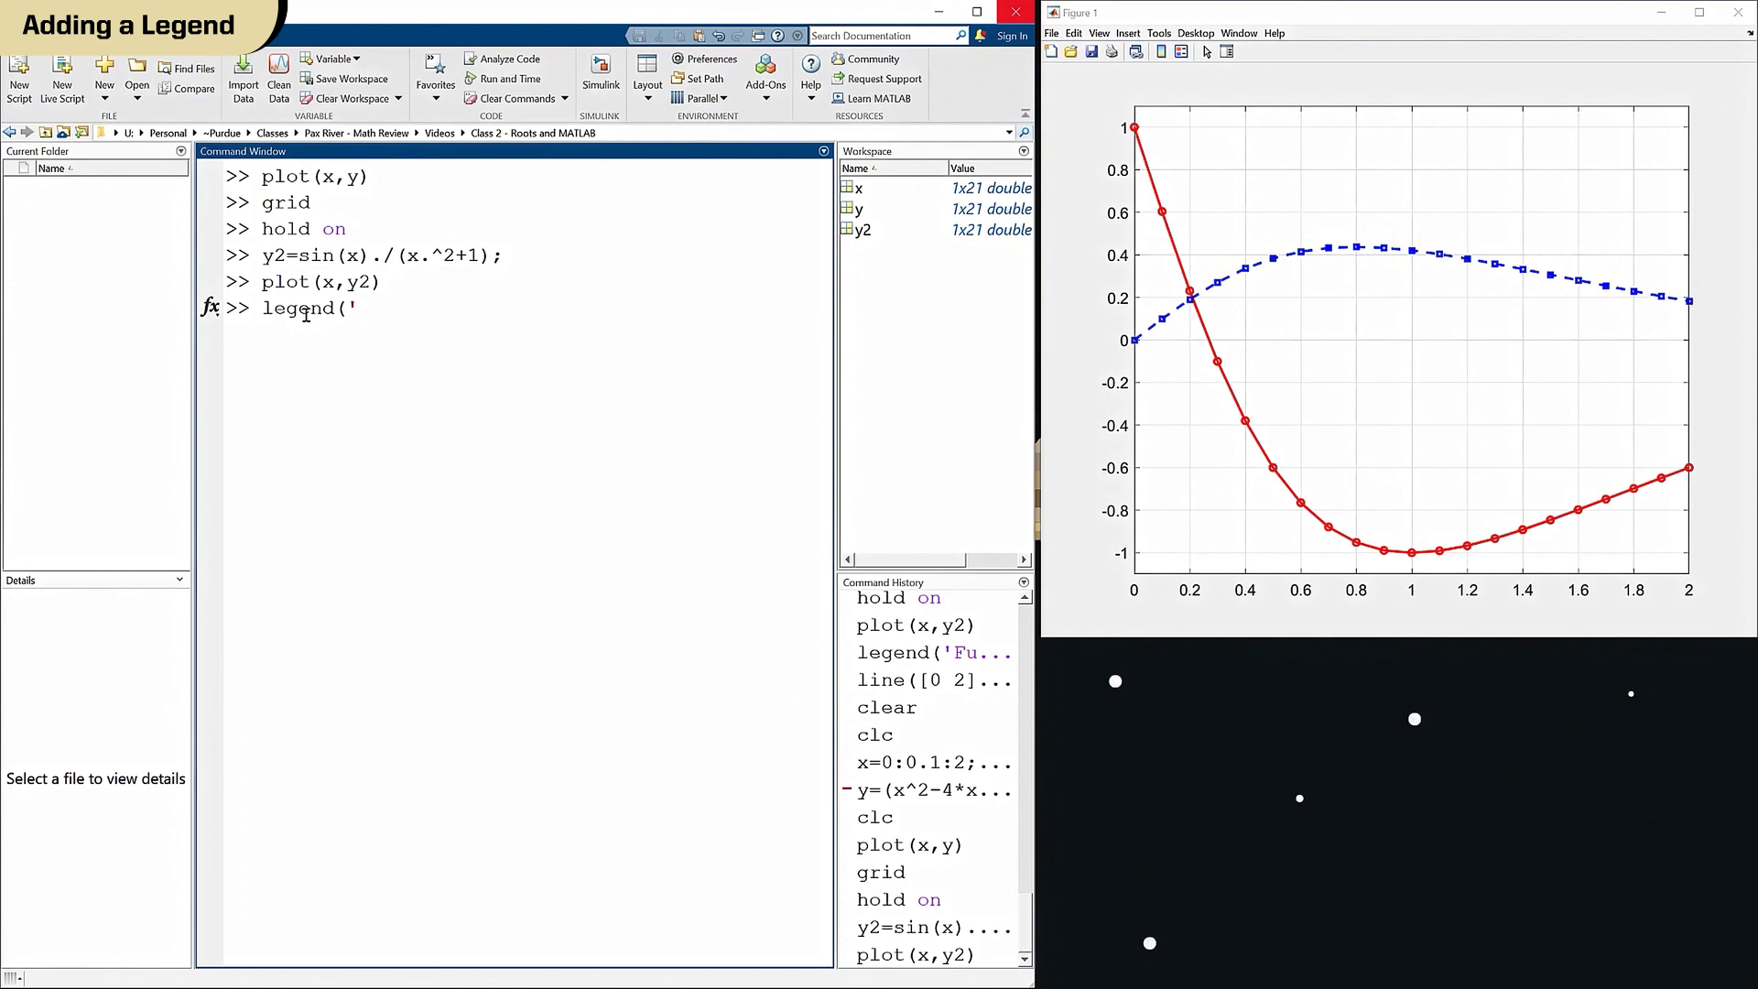
{"action": "type", "text": "Function 1"}
{"action": "double_click", "coordinate": [352, 308]}
{"action": "left_click", "coordinate": [480, 312]}
{"action": "type", "text": "','Function 2')"}
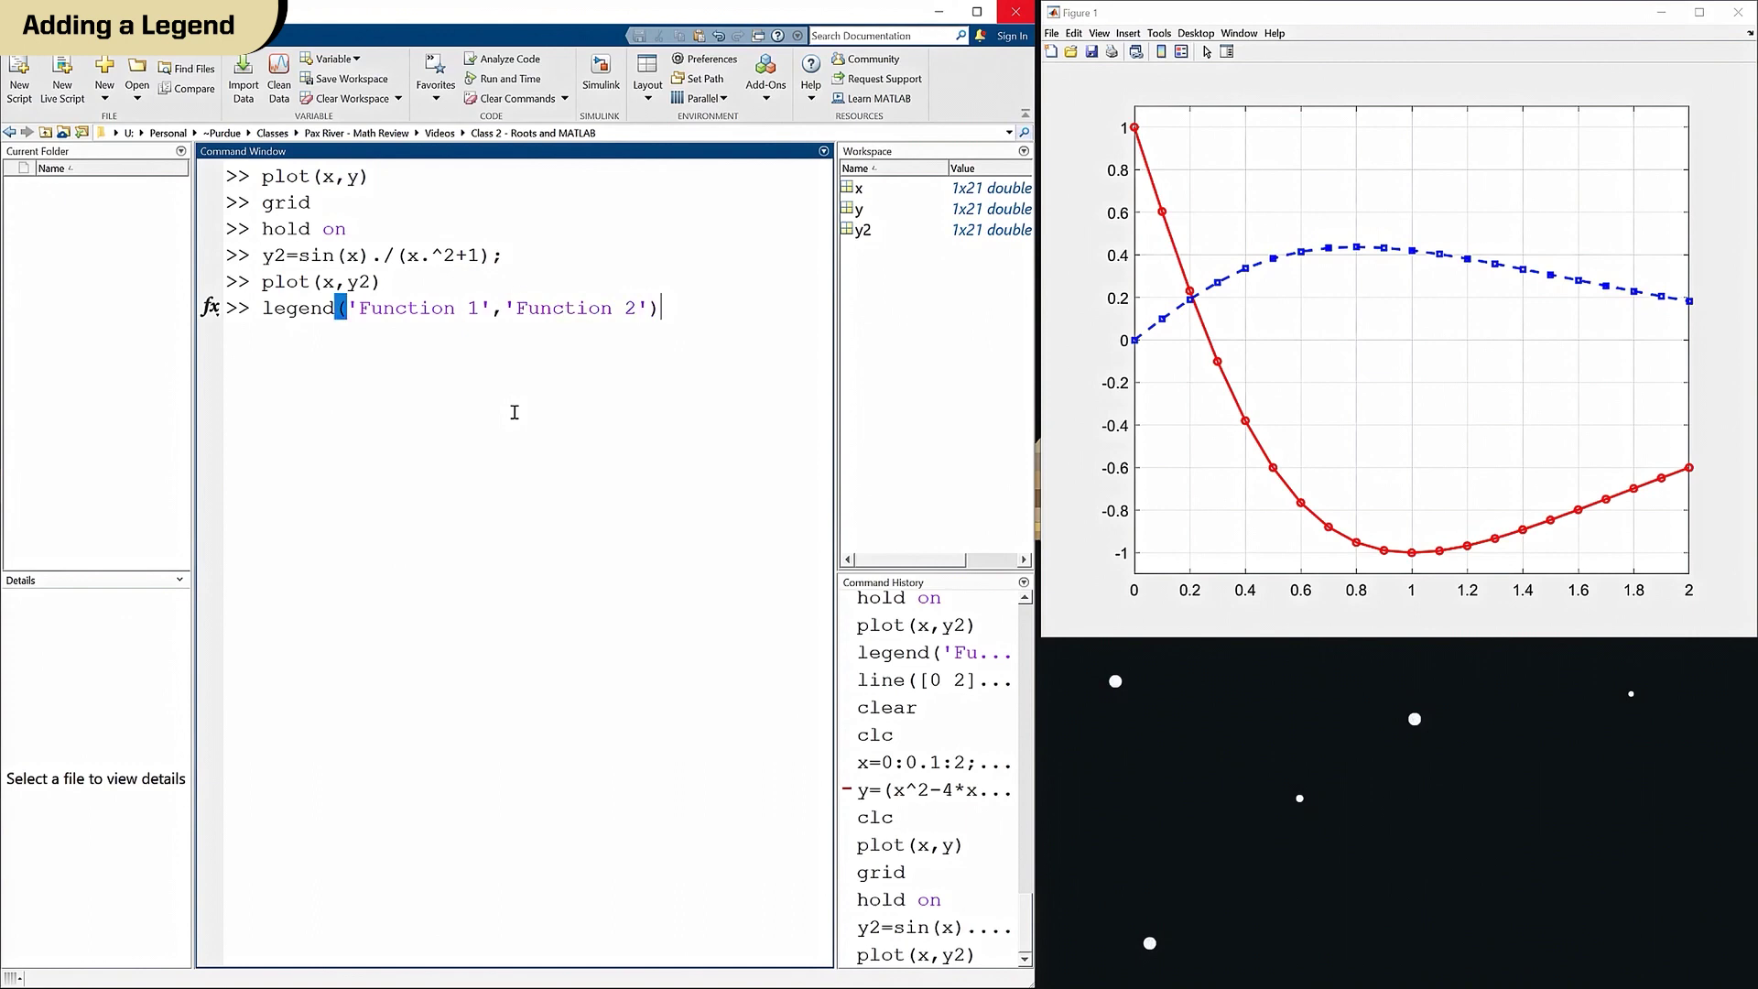
{"action": "key", "text": "Return"}
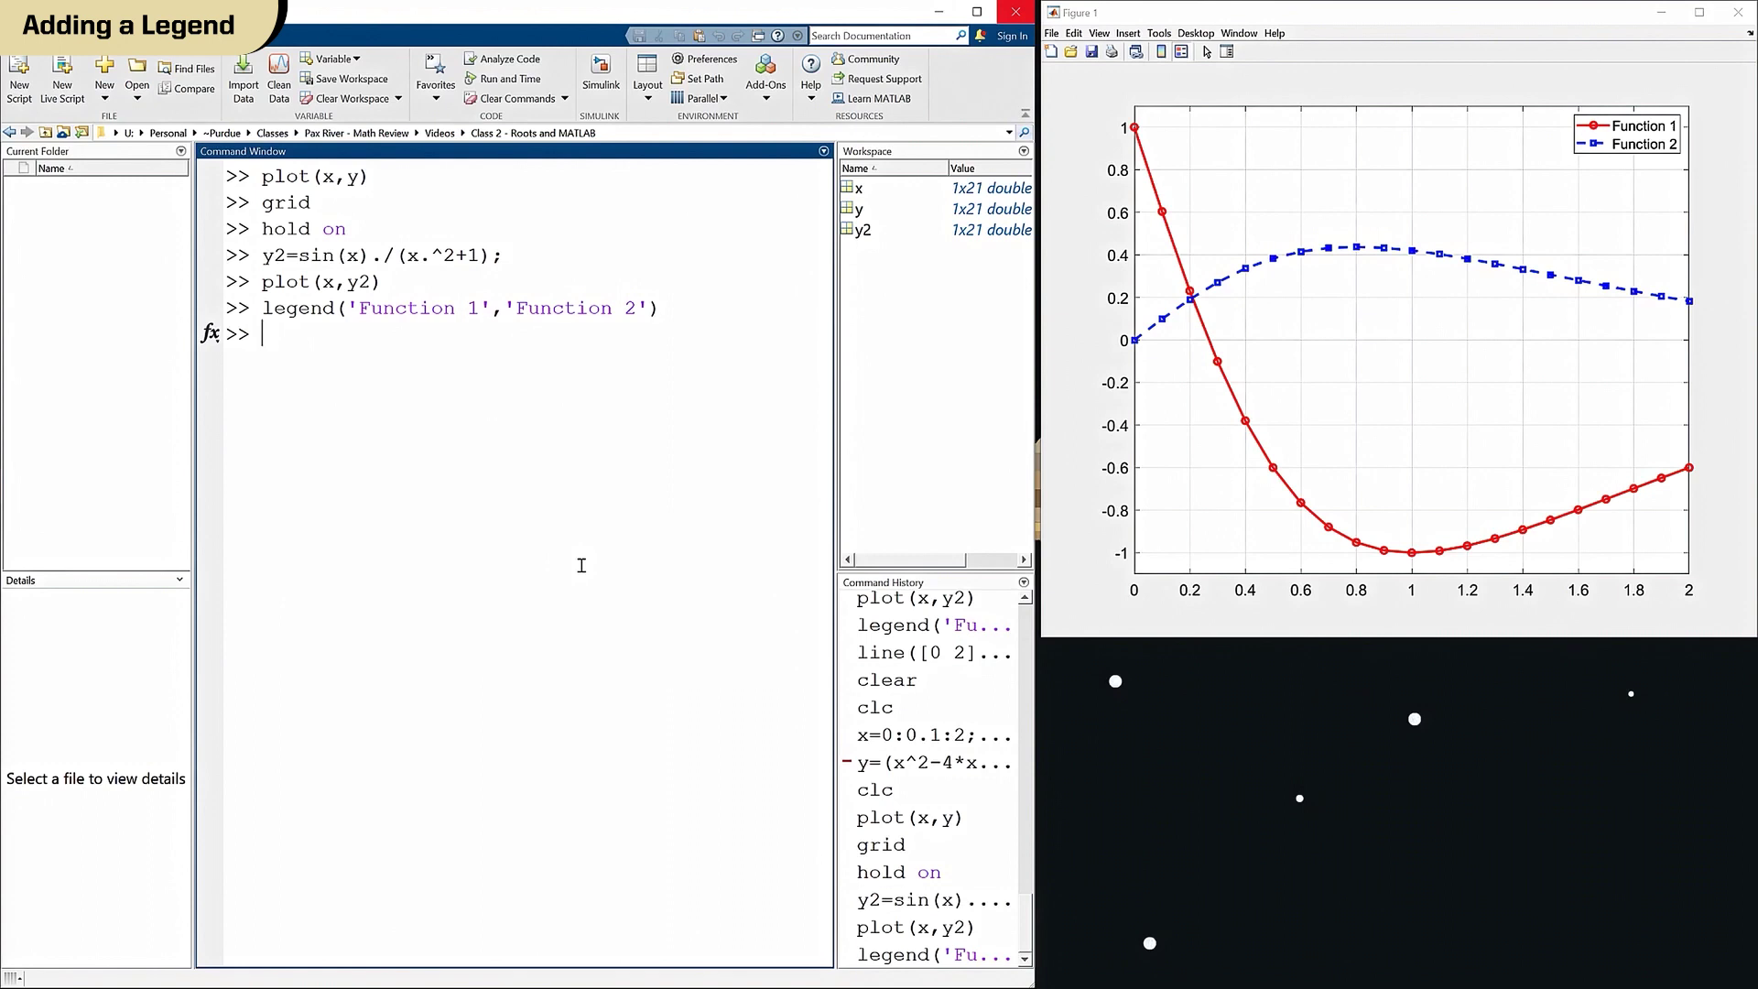
Move the legend from the plot's upper right corner to its upper center, above the blue curve.
{"action": "left_click", "coordinate": [1208, 55]}
{"action": "left_click", "coordinate": [1612, 119]}
{"action": "left_click_drag", "start_coordinate": [1612, 119], "coordinate": [1395, 130]}
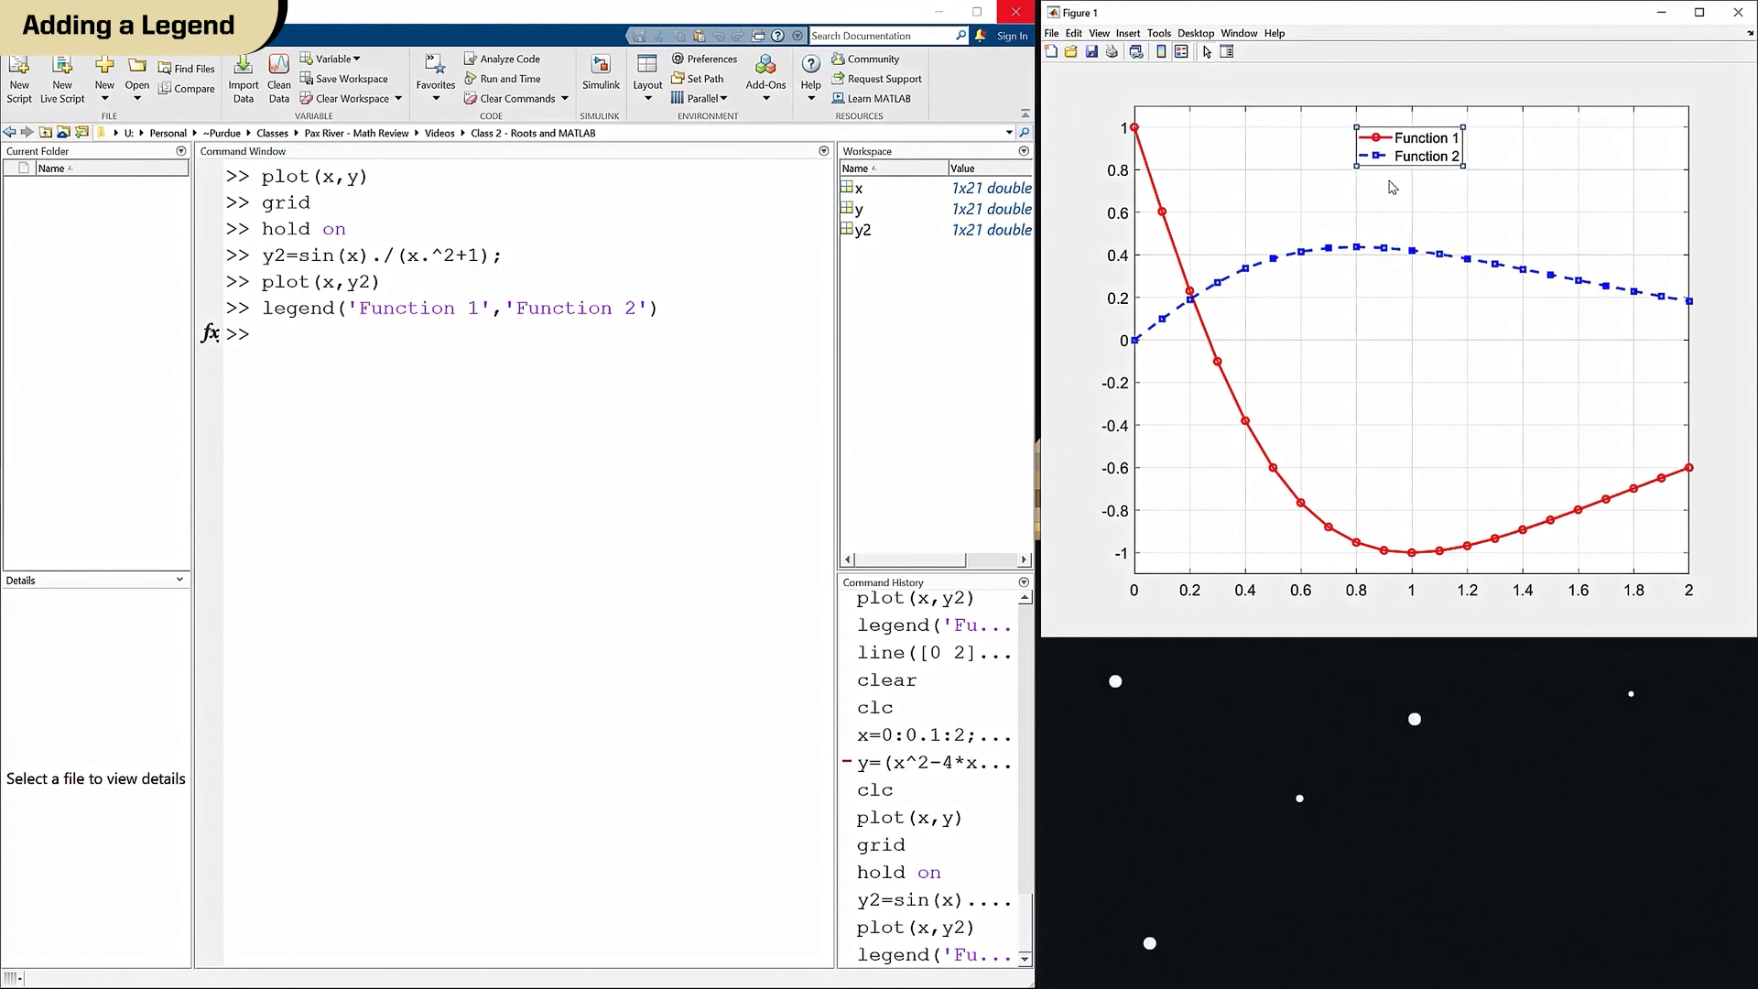
Set the legend's font size to 18.
{"action": "right_click", "coordinate": [1429, 142]}
{"action": "left_click", "coordinate": [1440, 241]}
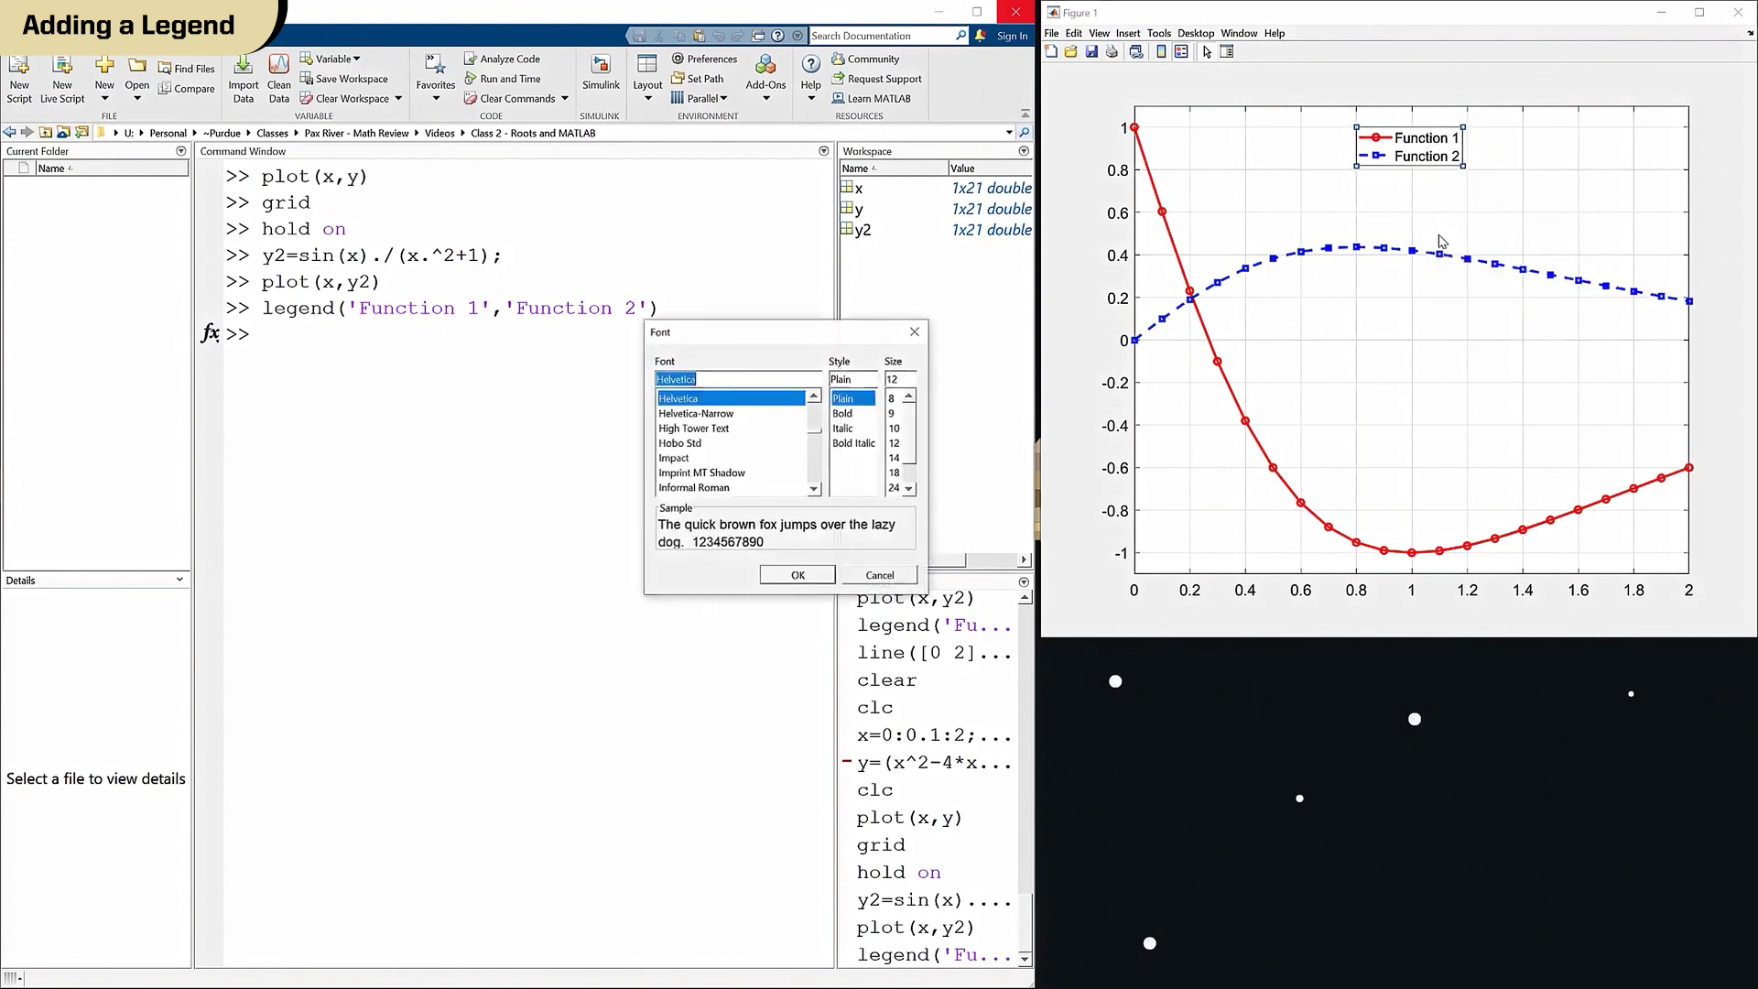
{"action": "left_click", "coordinate": [894, 472]}
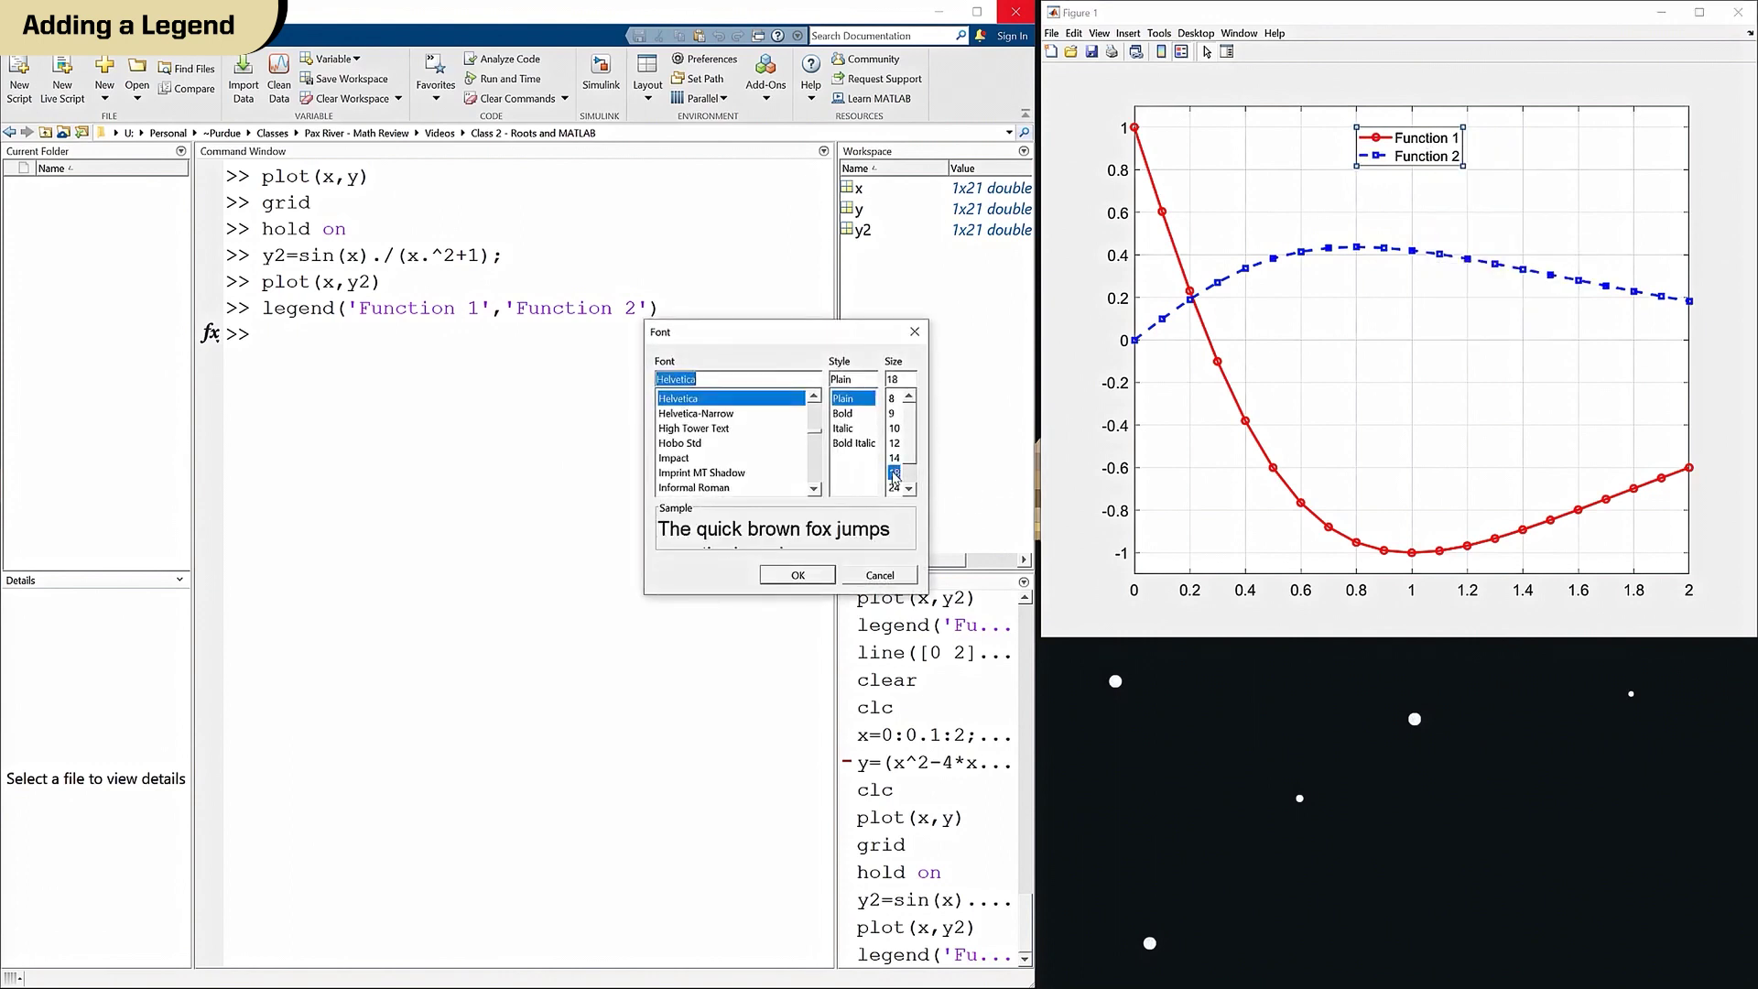
{"action": "left_click", "coordinate": [811, 574]}
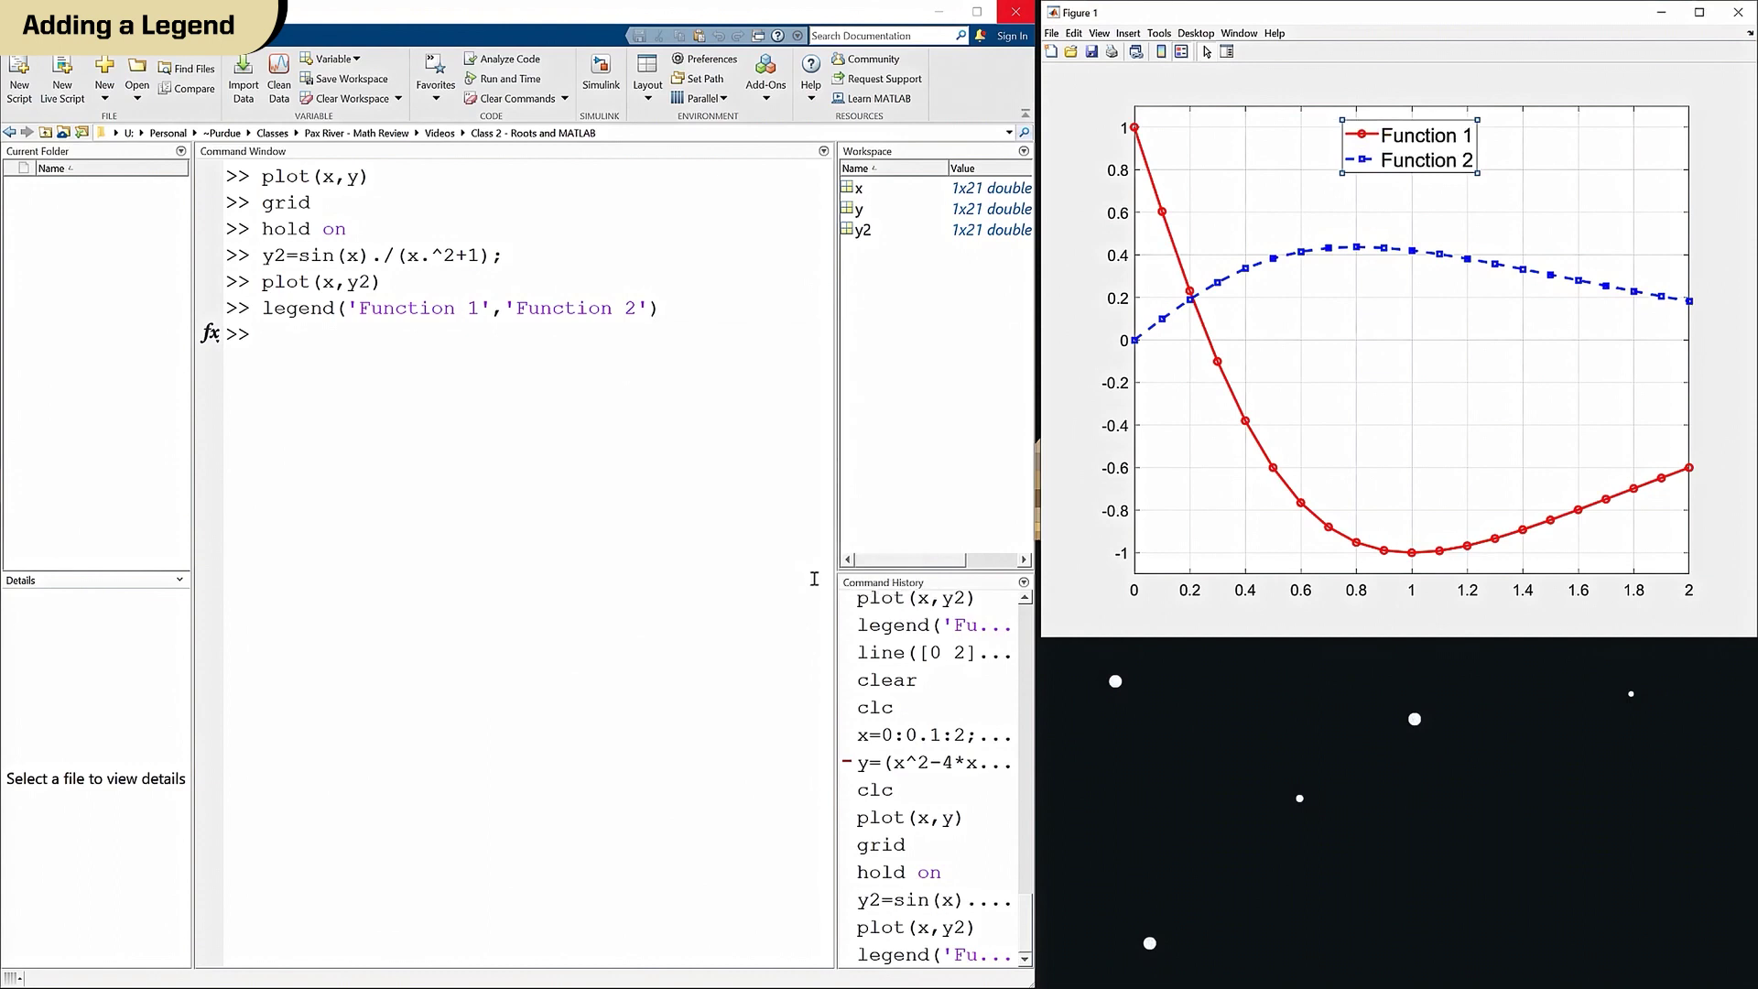
{"action": "right_click", "coordinate": [1386, 140]}
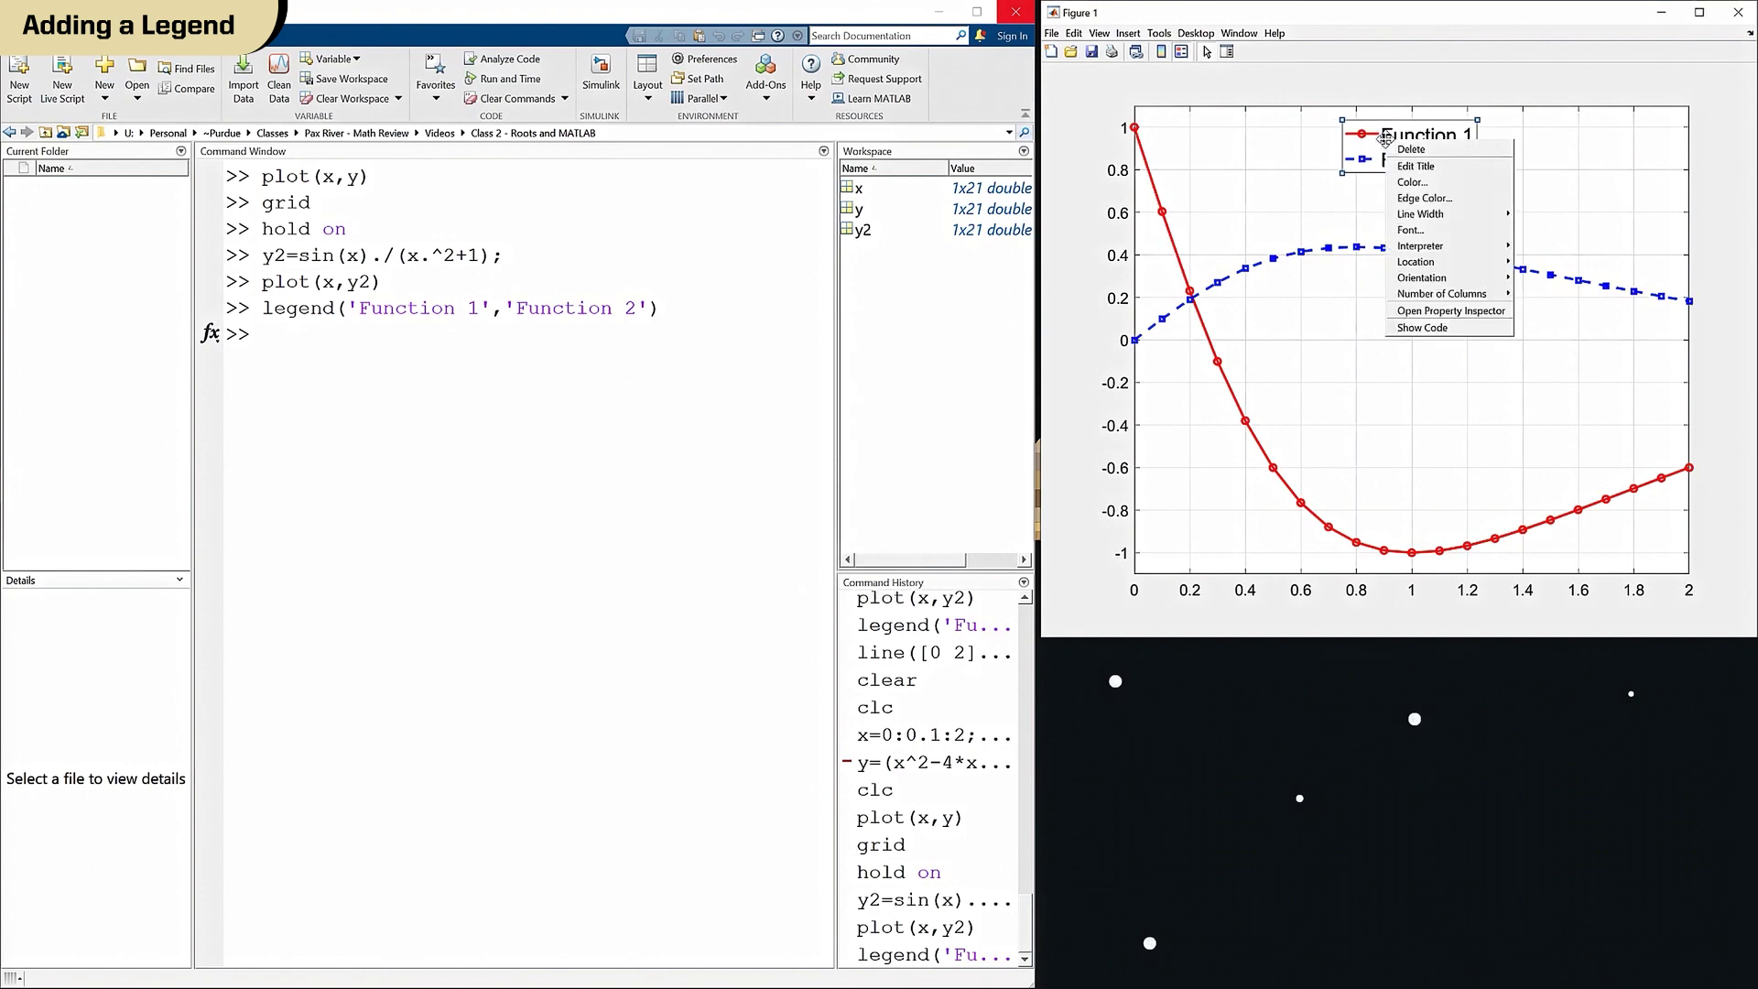
{"action": "left_click", "coordinate": [1410, 235]}
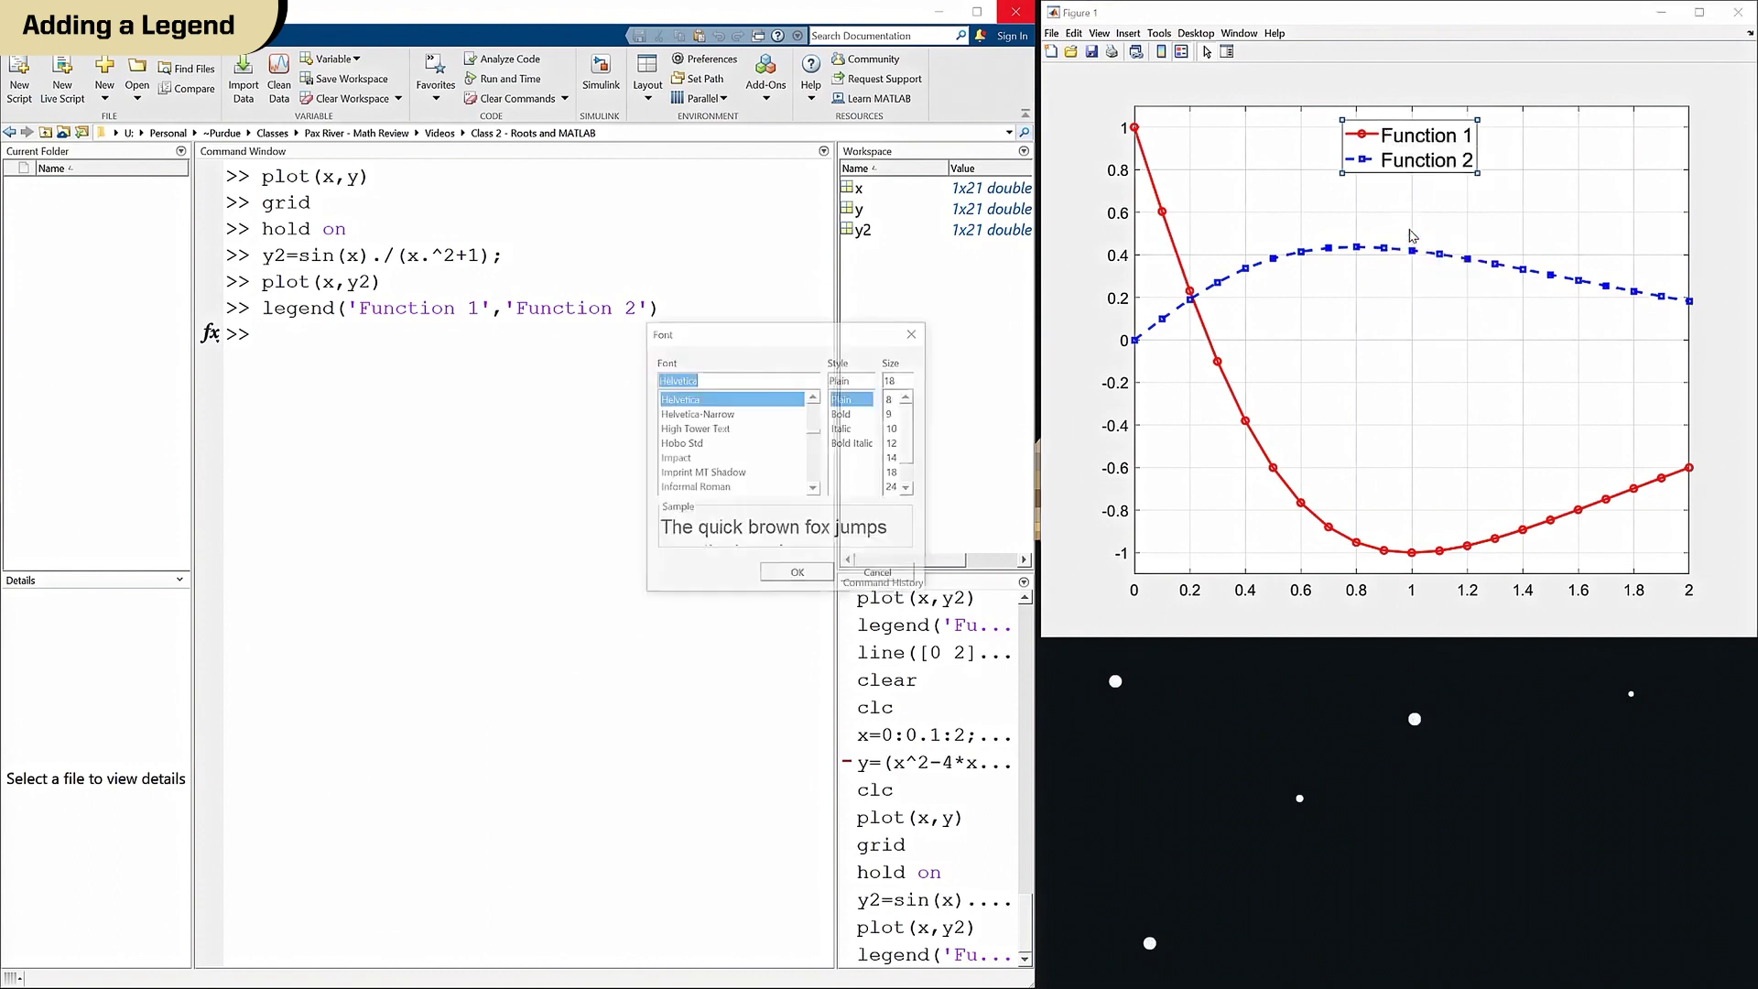
{"action": "left_click", "coordinate": [687, 443]}
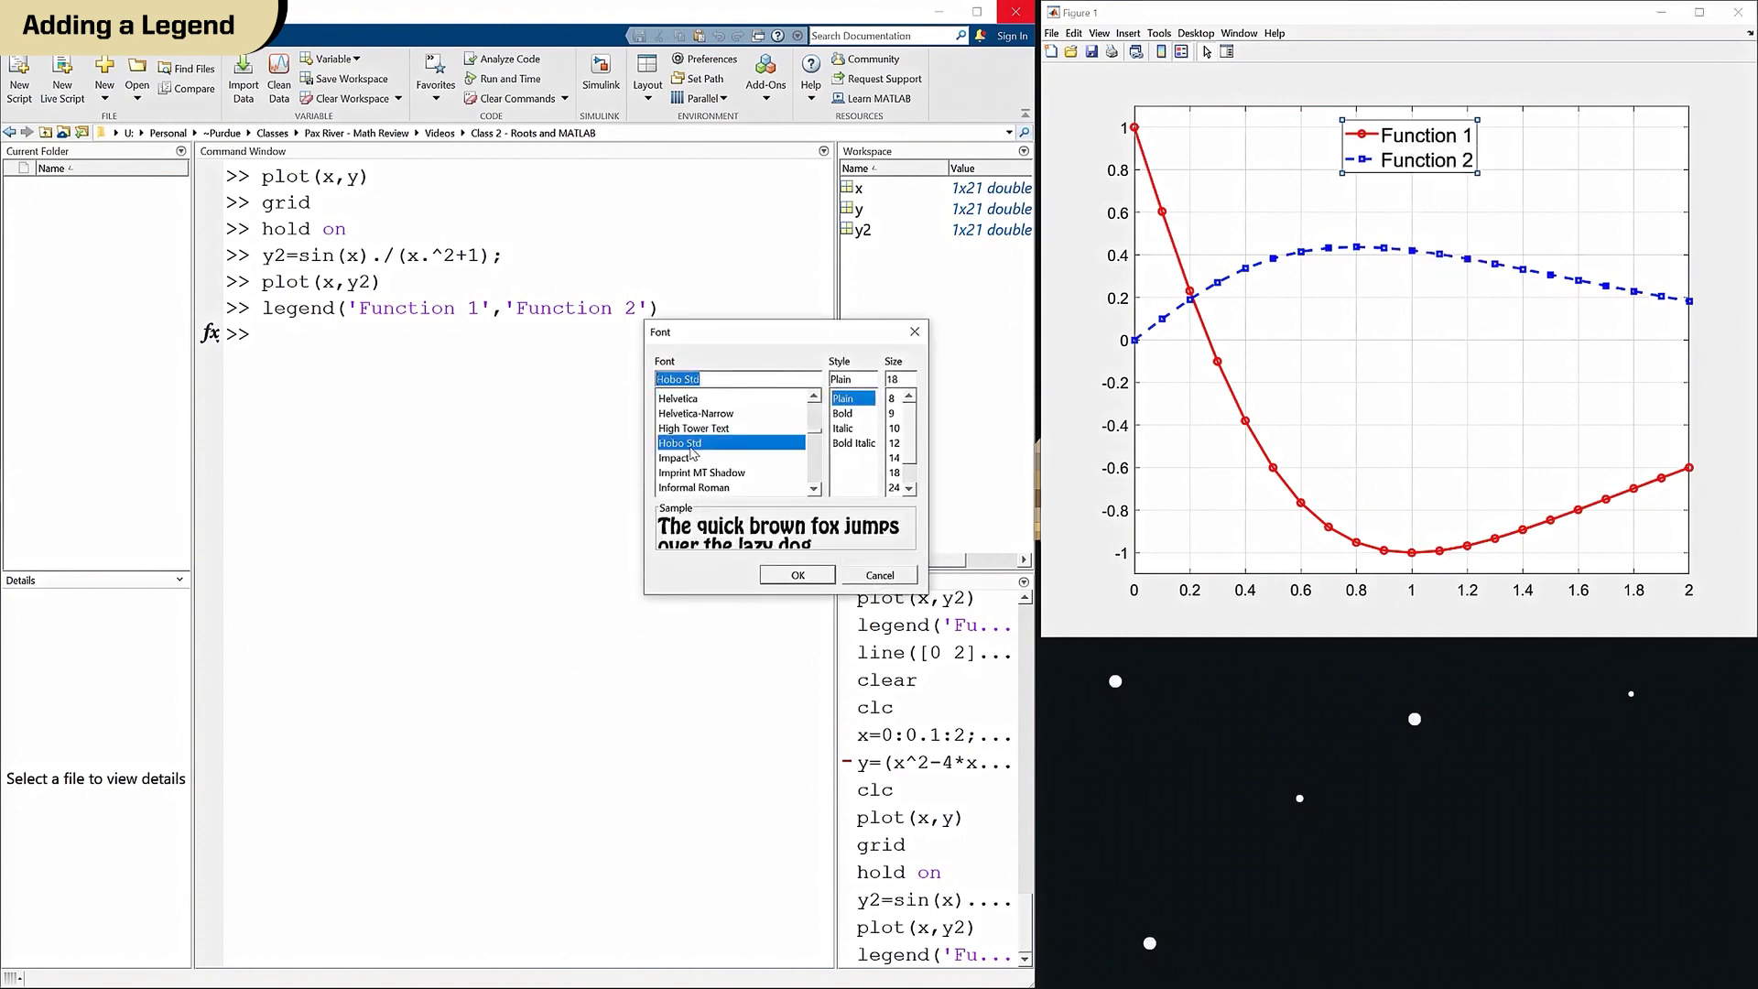
{"action": "left_click", "coordinate": [876, 577]}
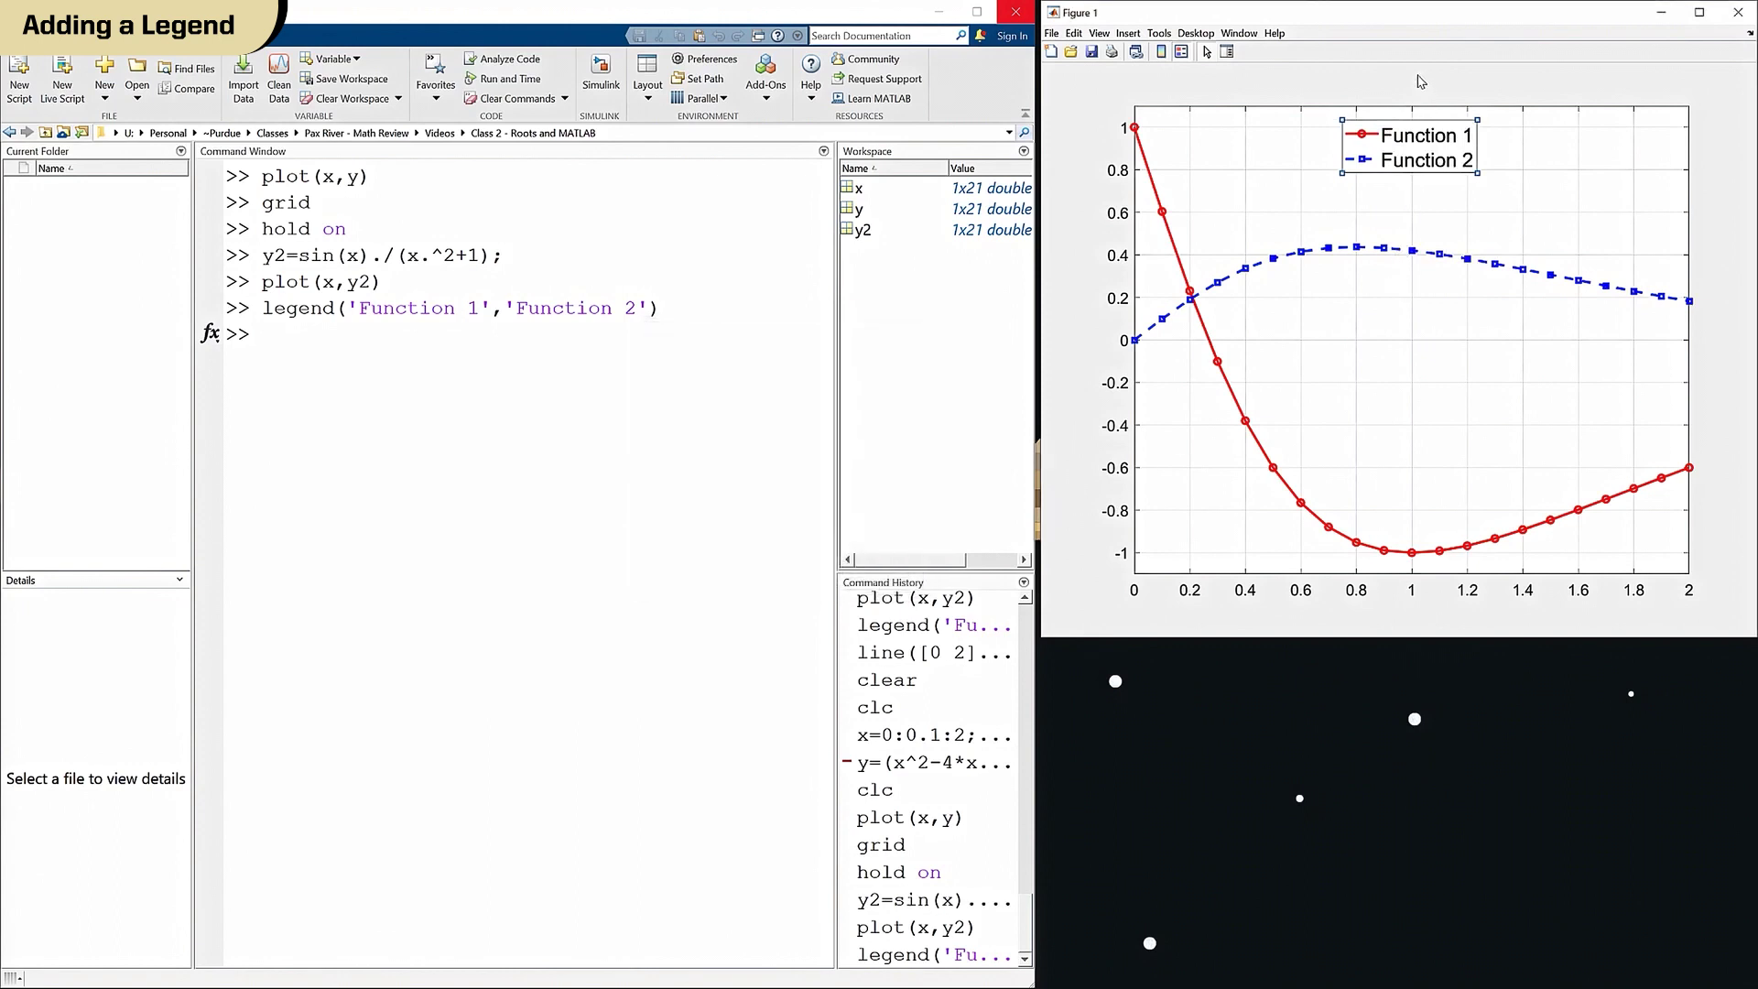
Label the plot's x-axis by running xlabel('X - Axis').
{"action": "left_click", "coordinate": [1127, 520]}
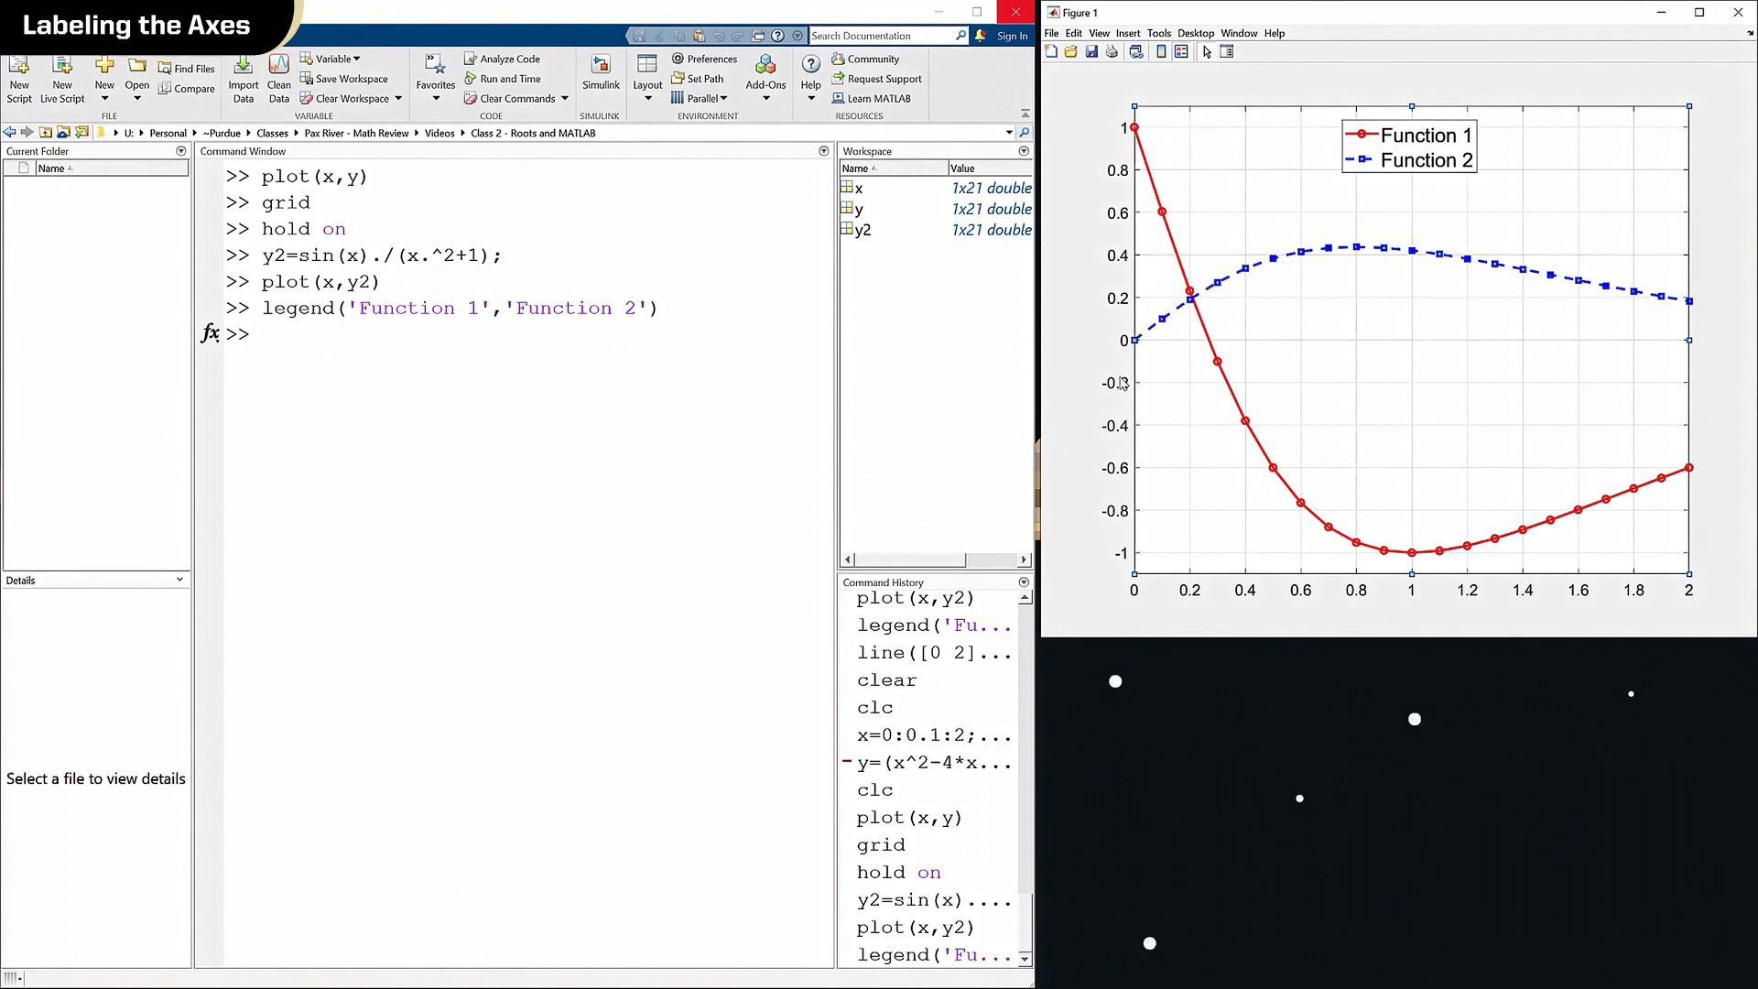
{"action": "left_click", "coordinate": [334, 330]}
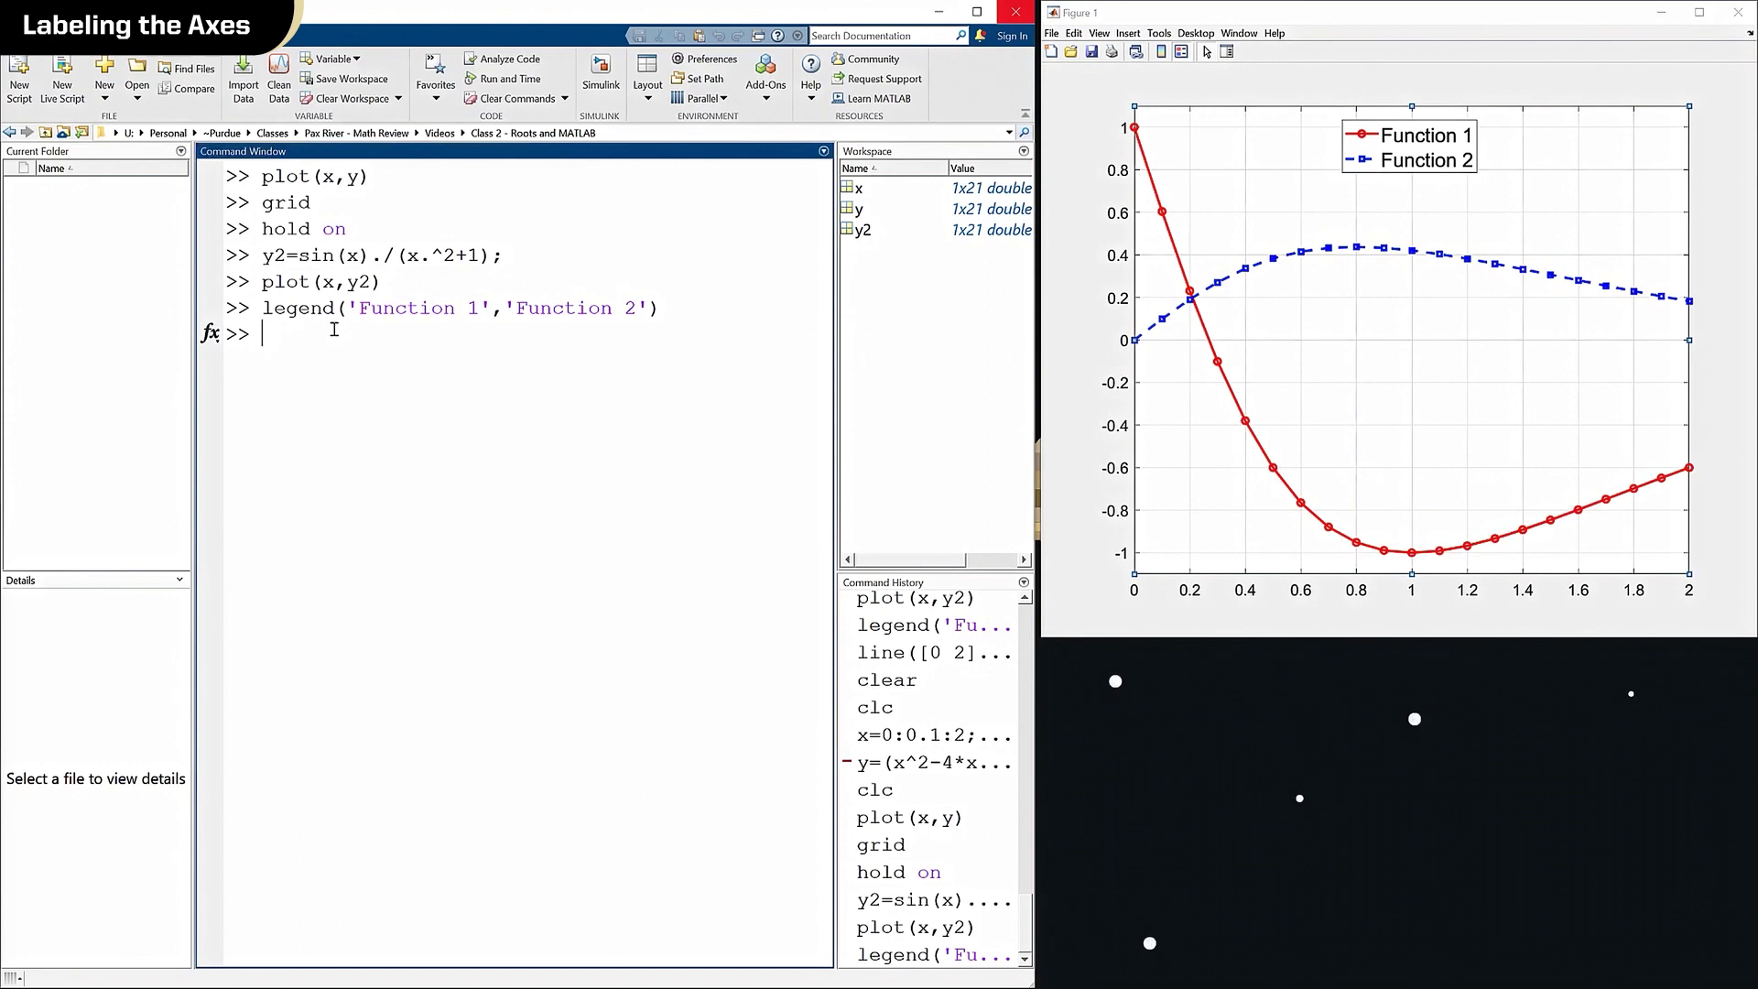
{"action": "type", "text": "xlabel('X - Axis')"}
{"action": "key", "text": "Return"}
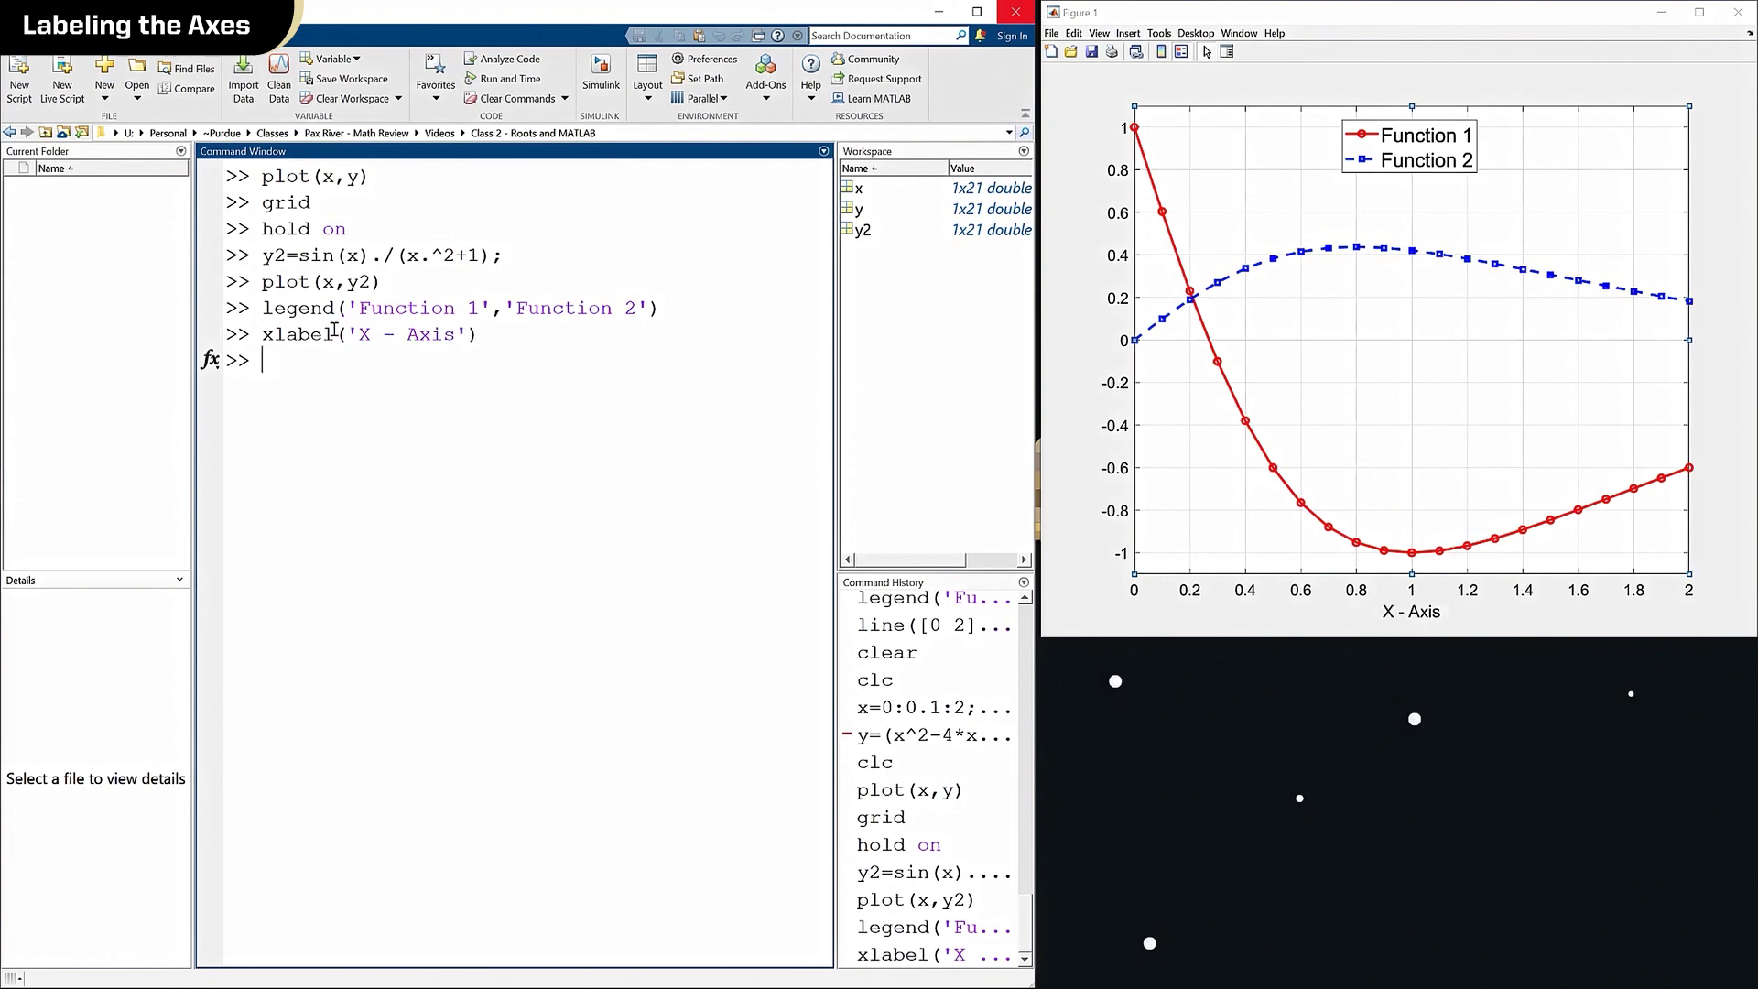
Label the plot's y-axis by running ylabel('Y Axis'), and clear the Command Window with clc.
{"action": "type", "text": "ylbel"}
{"action": "key", "text": "BackSpace"}
{"action": "key", "text": "BackSpace"}
{"action": "key", "text": "BackSpace"}
{"action": "type", "text": "able('Y Axis')"}
{"action": "key", "text": "Return"}
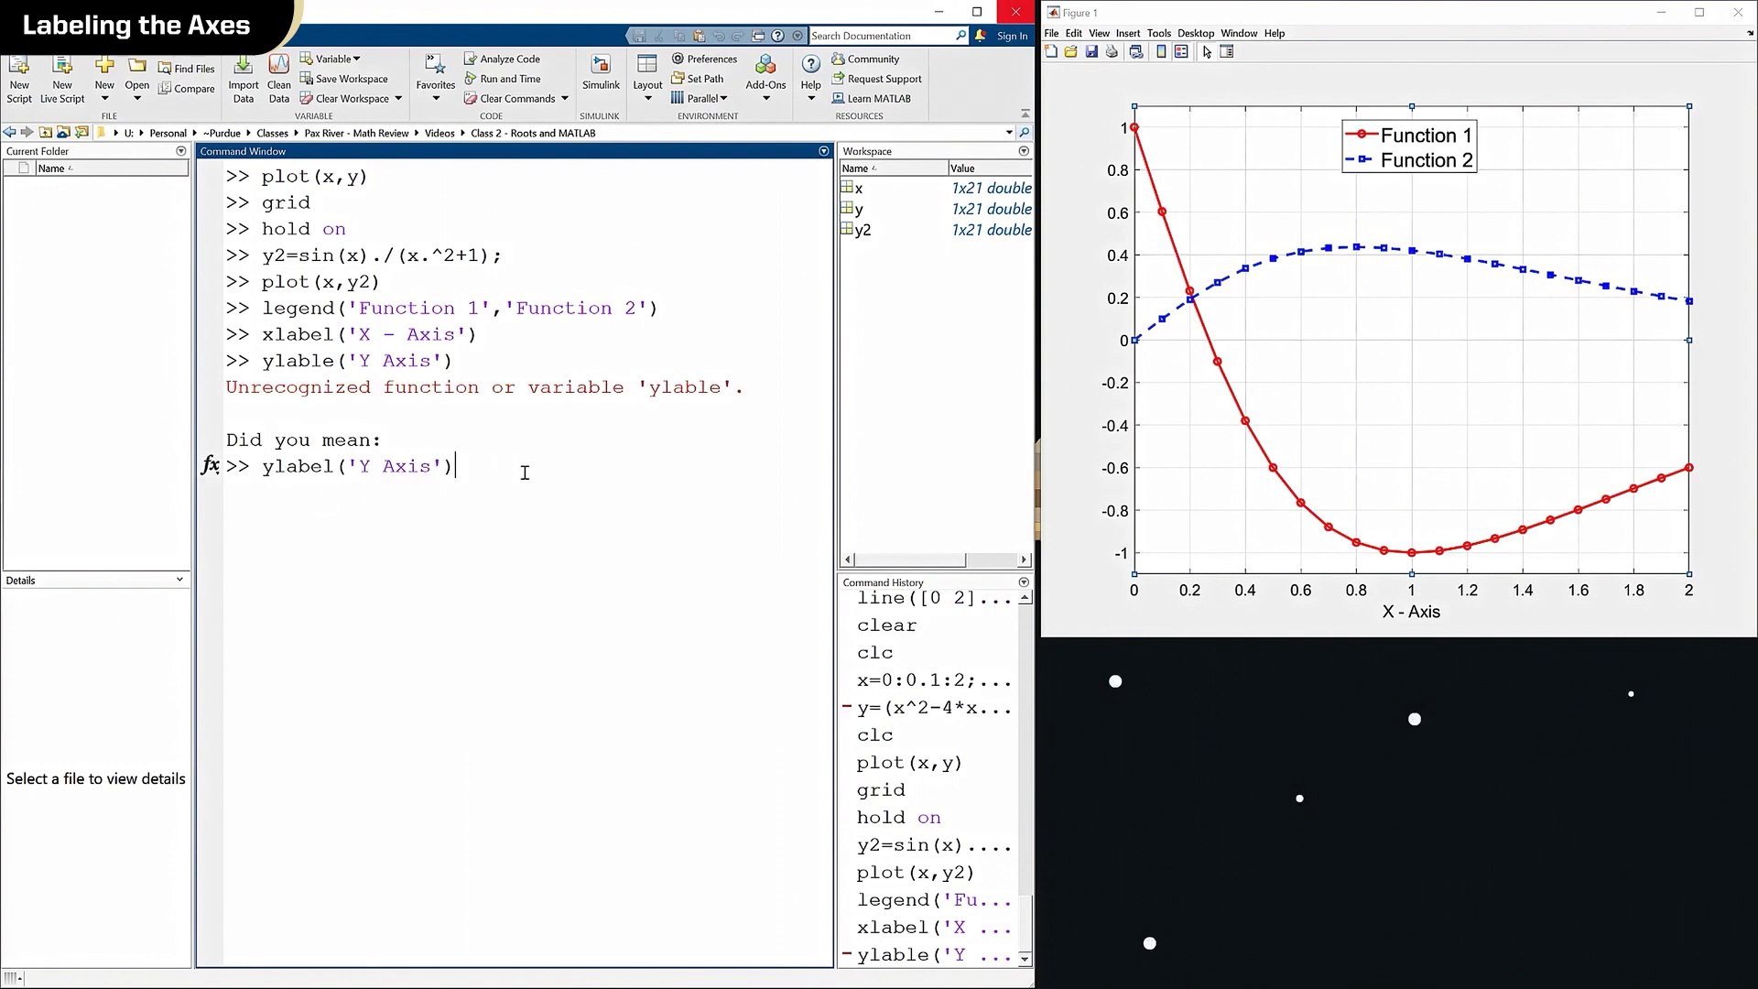
{"action": "key", "text": "Return"}
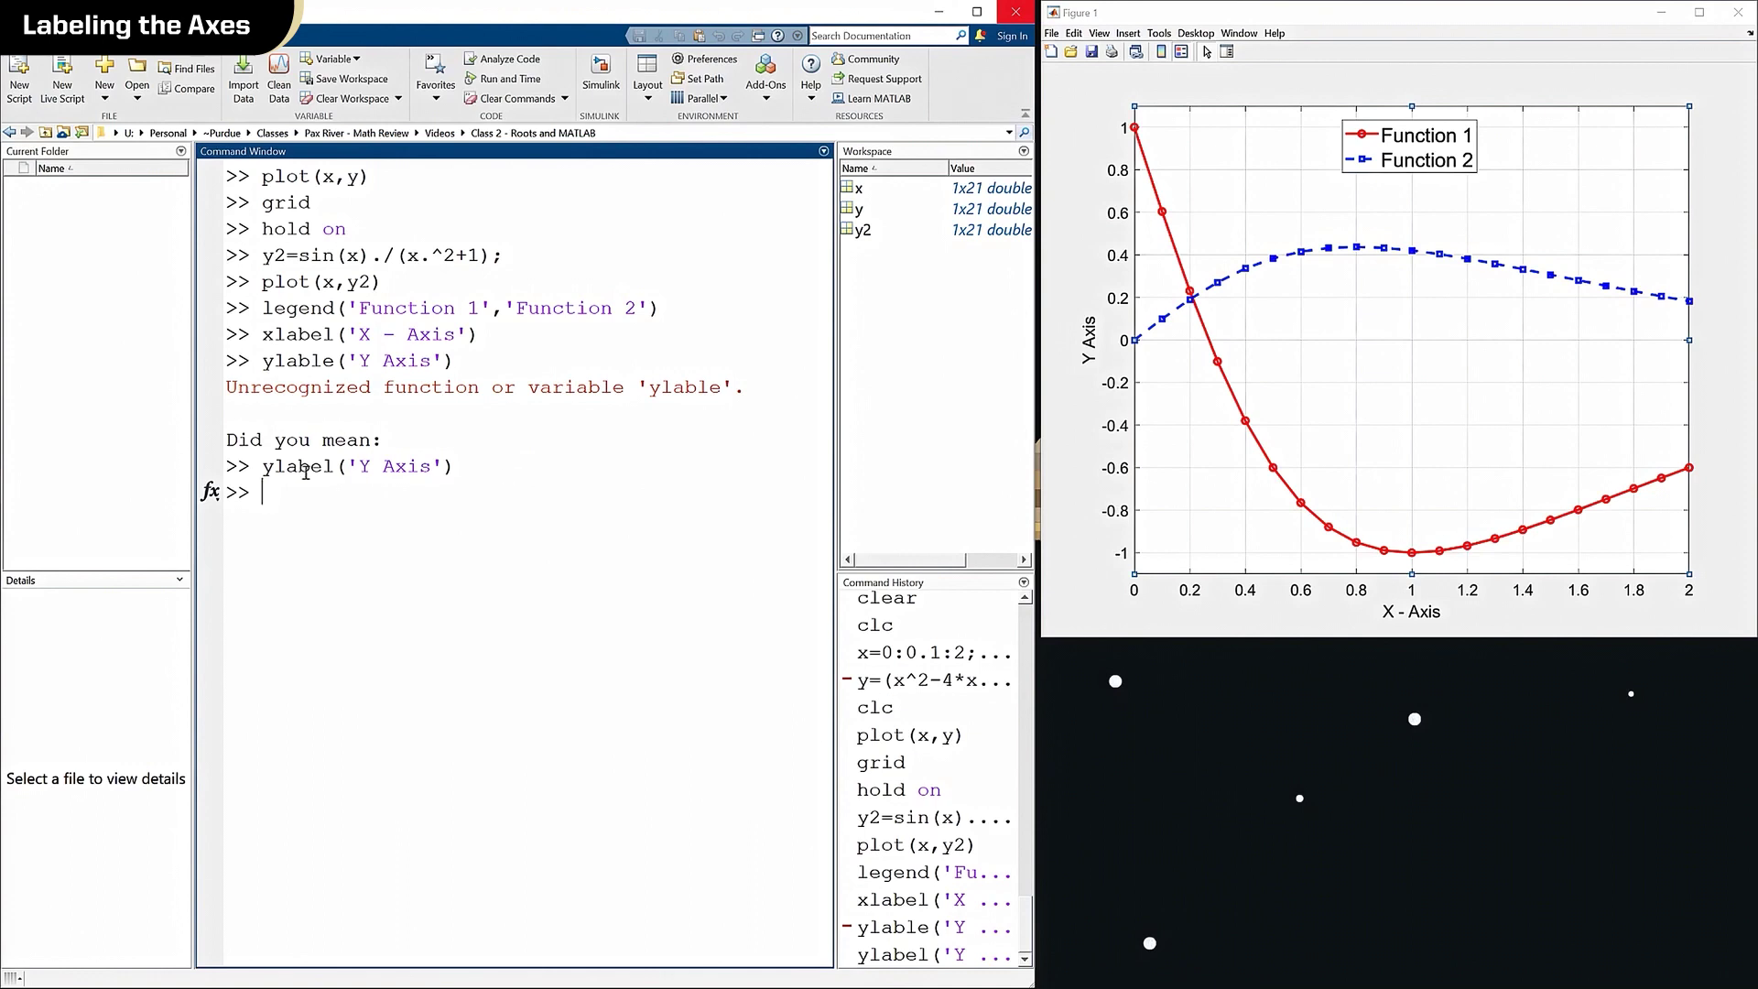
{"action": "type", "text": "clc"}
{"action": "key", "text": "Return"}
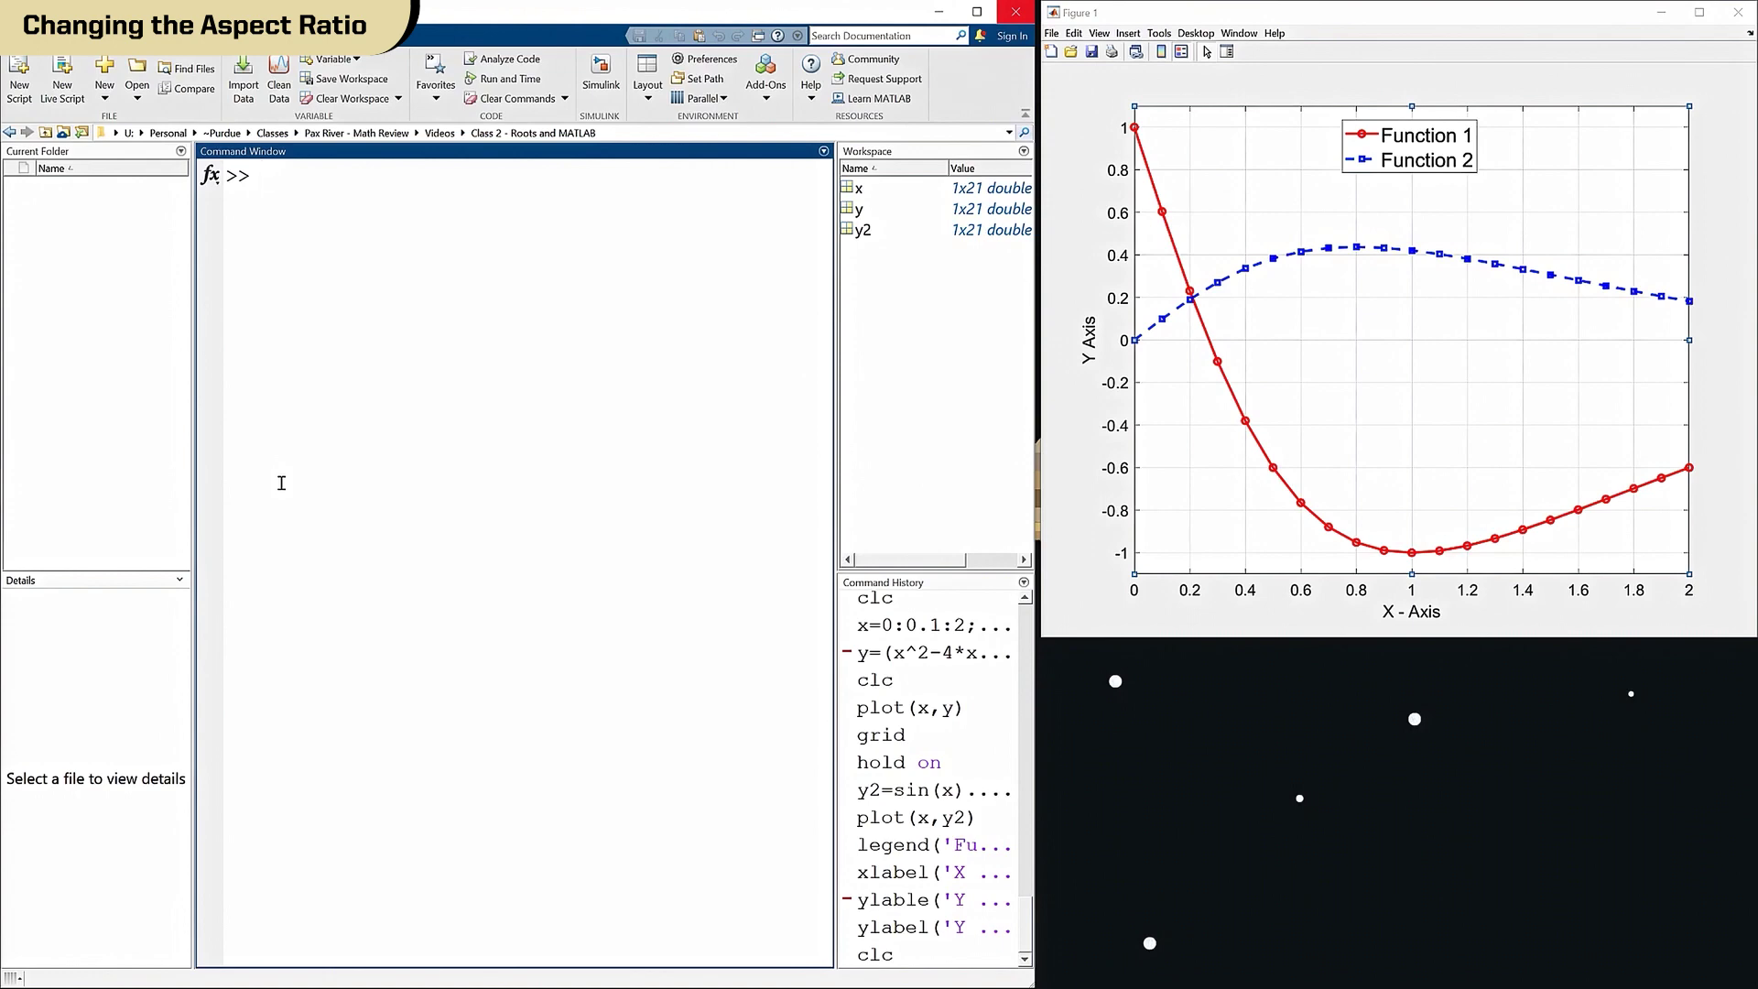
Widen the main MATLAB window across the whole screen and place the Figure 1 window over its Command Window.
{"action": "left_click_drag", "start_coordinate": [1430, 18], "coordinate": [1087, 149]}
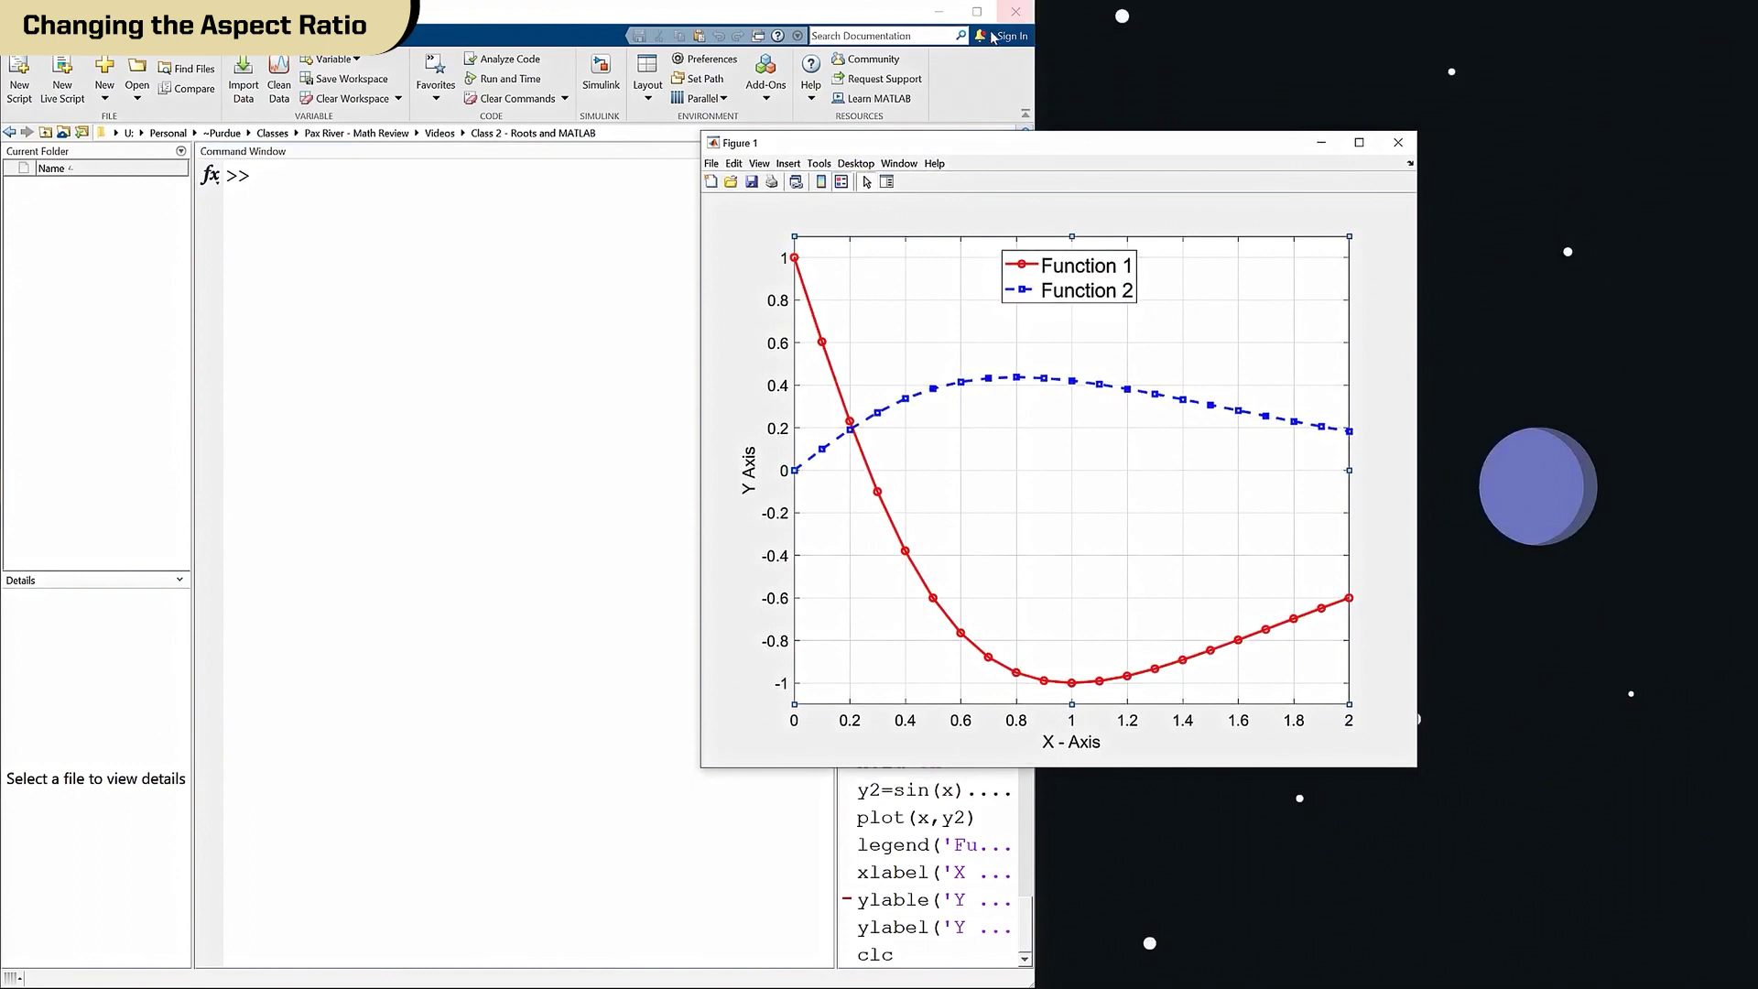
{"action": "left_click", "coordinate": [748, 20]}
{"action": "left_click_drag", "start_coordinate": [1037, 73], "coordinate": [1752, 73]}
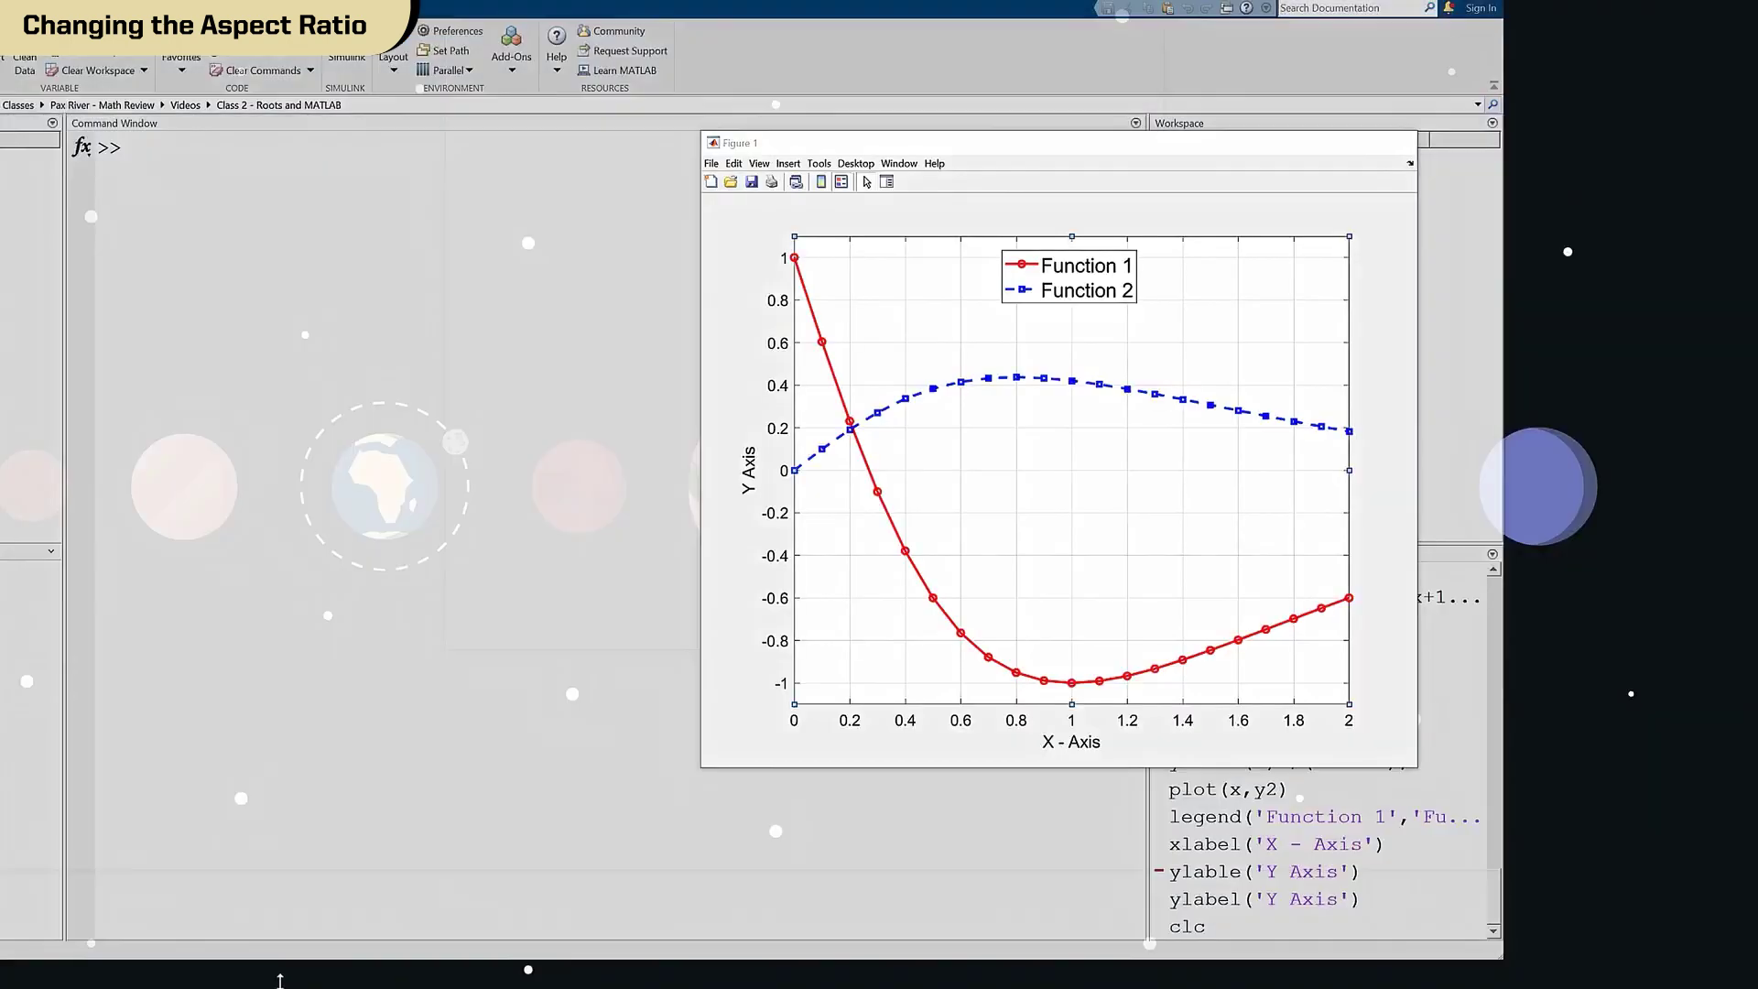
{"action": "left_click", "coordinate": [280, 971]}
{"action": "left_click_drag", "start_coordinate": [1200, 148], "coordinate": [1072, 181]}
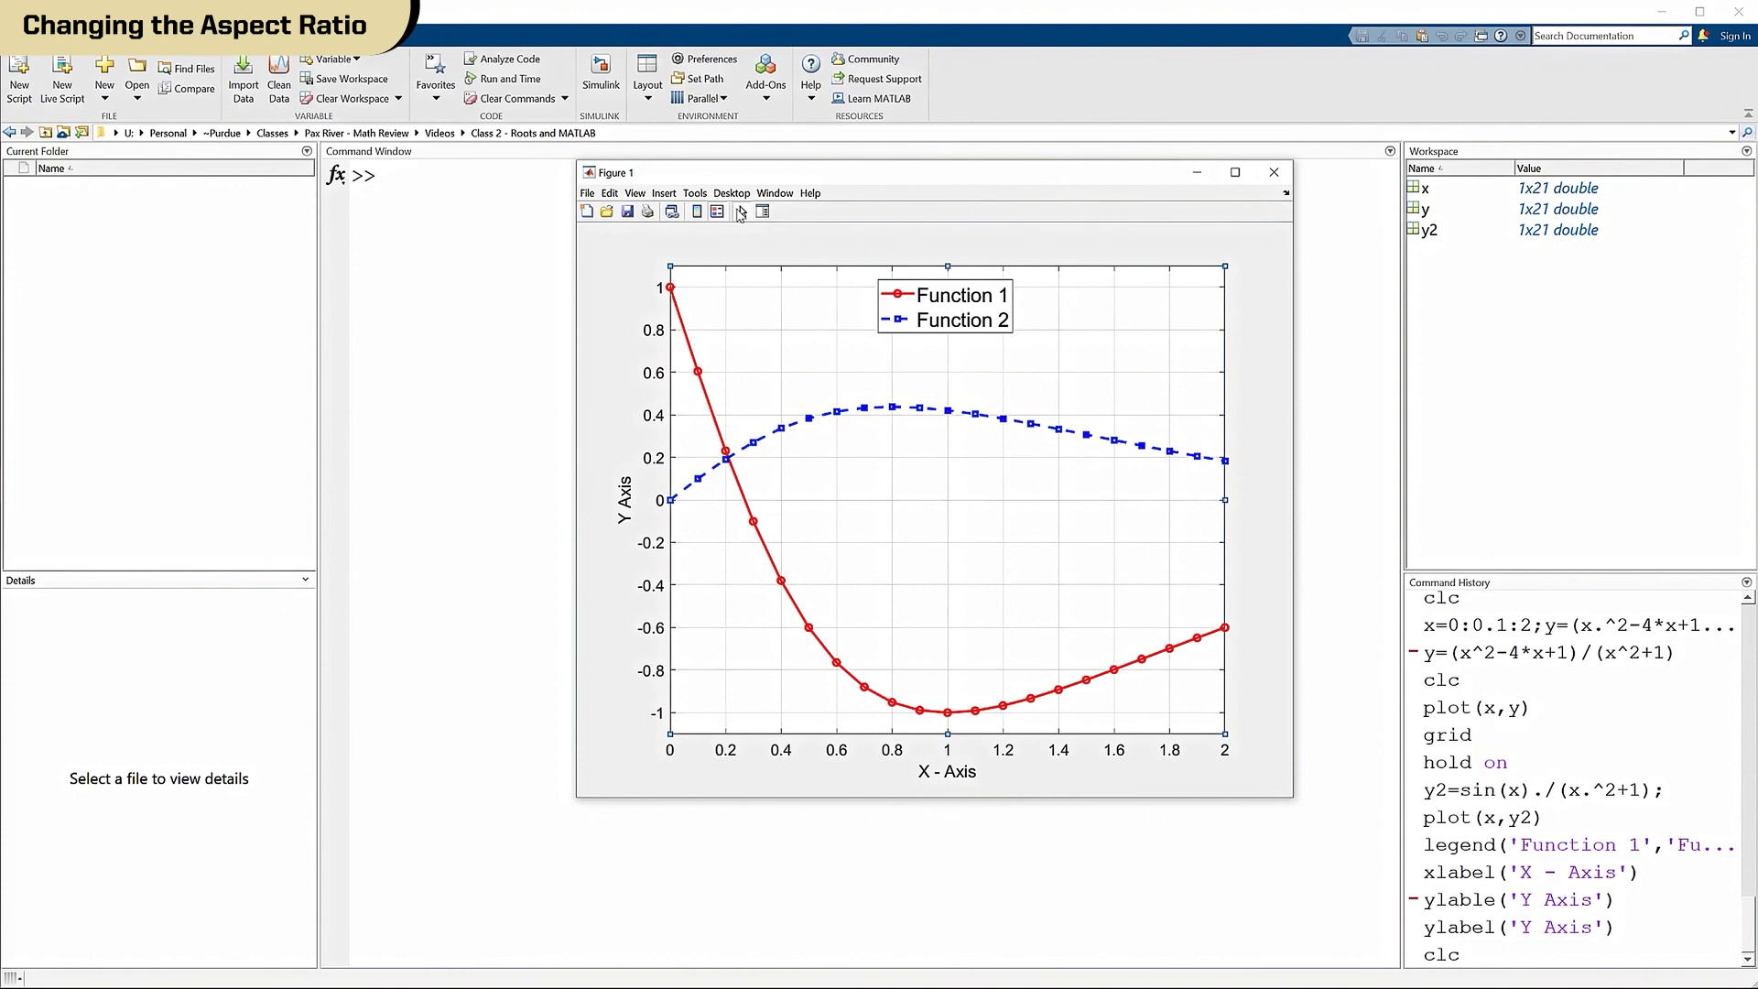
Open the figure's Property Inspector, make it taller, and look at the separate Position fields and the available Units options.
{"action": "double_click", "coordinate": [866, 244]}
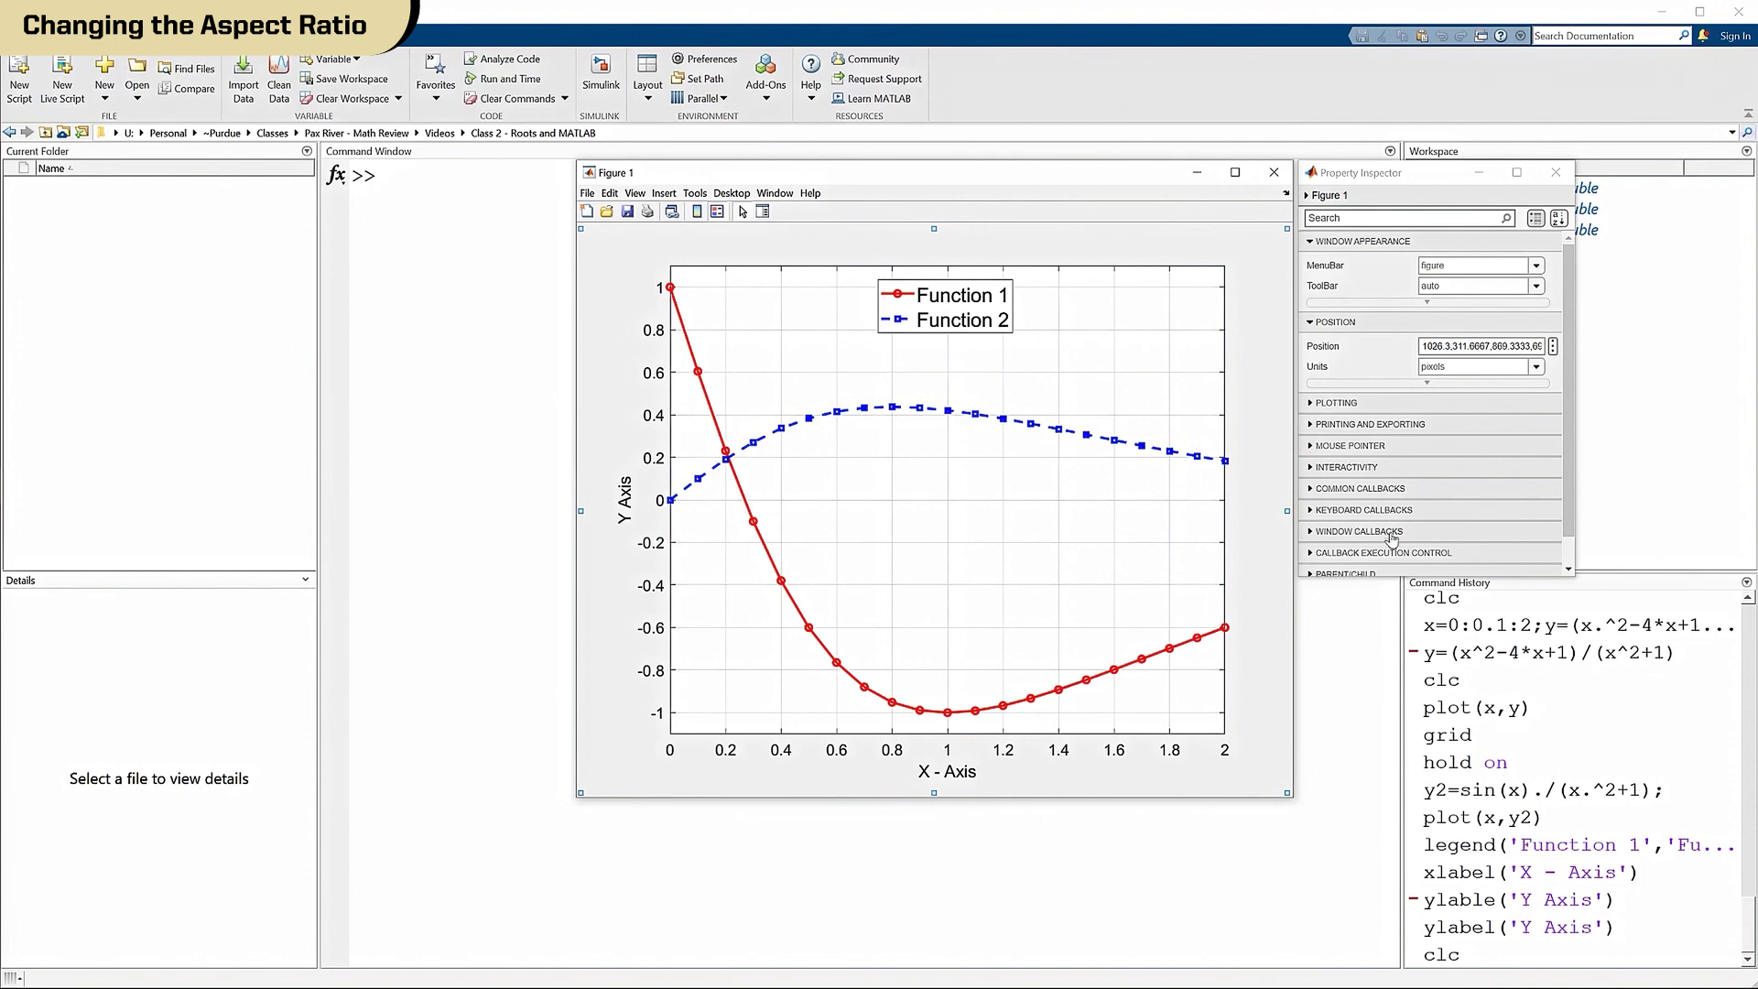
{"action": "left_click_drag", "start_coordinate": [1415, 577], "coordinate": [1436, 777]}
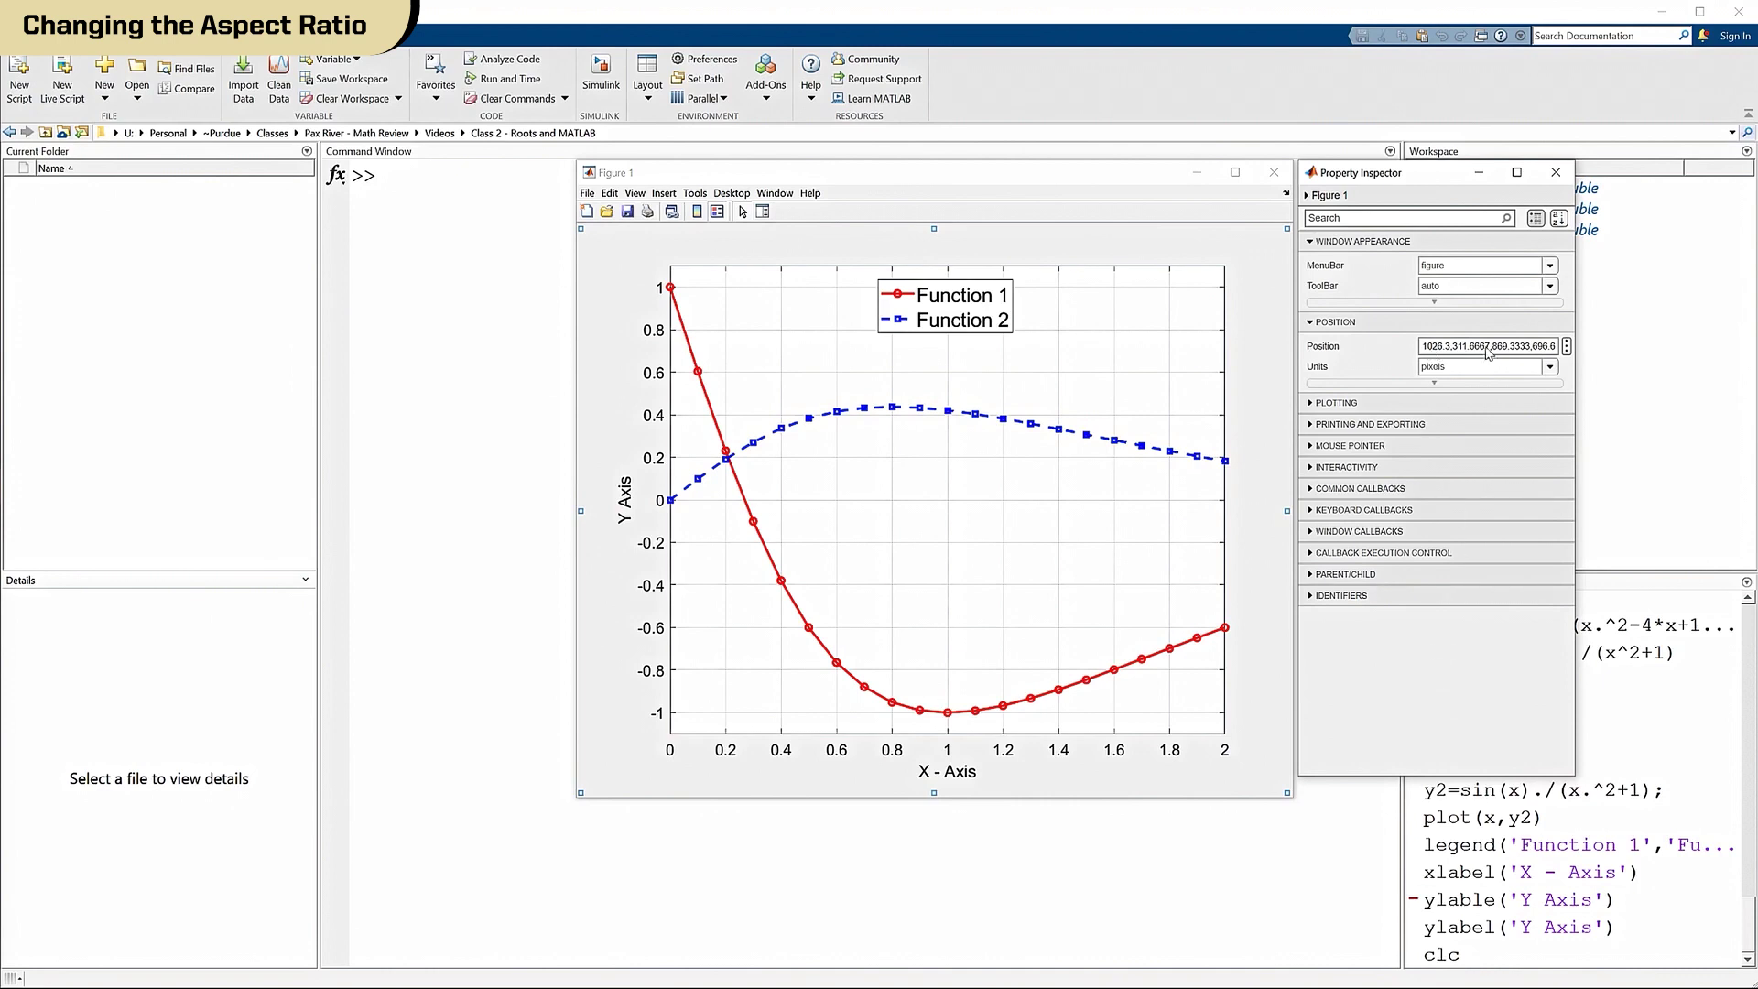
{"action": "left_click", "coordinate": [1566, 346]}
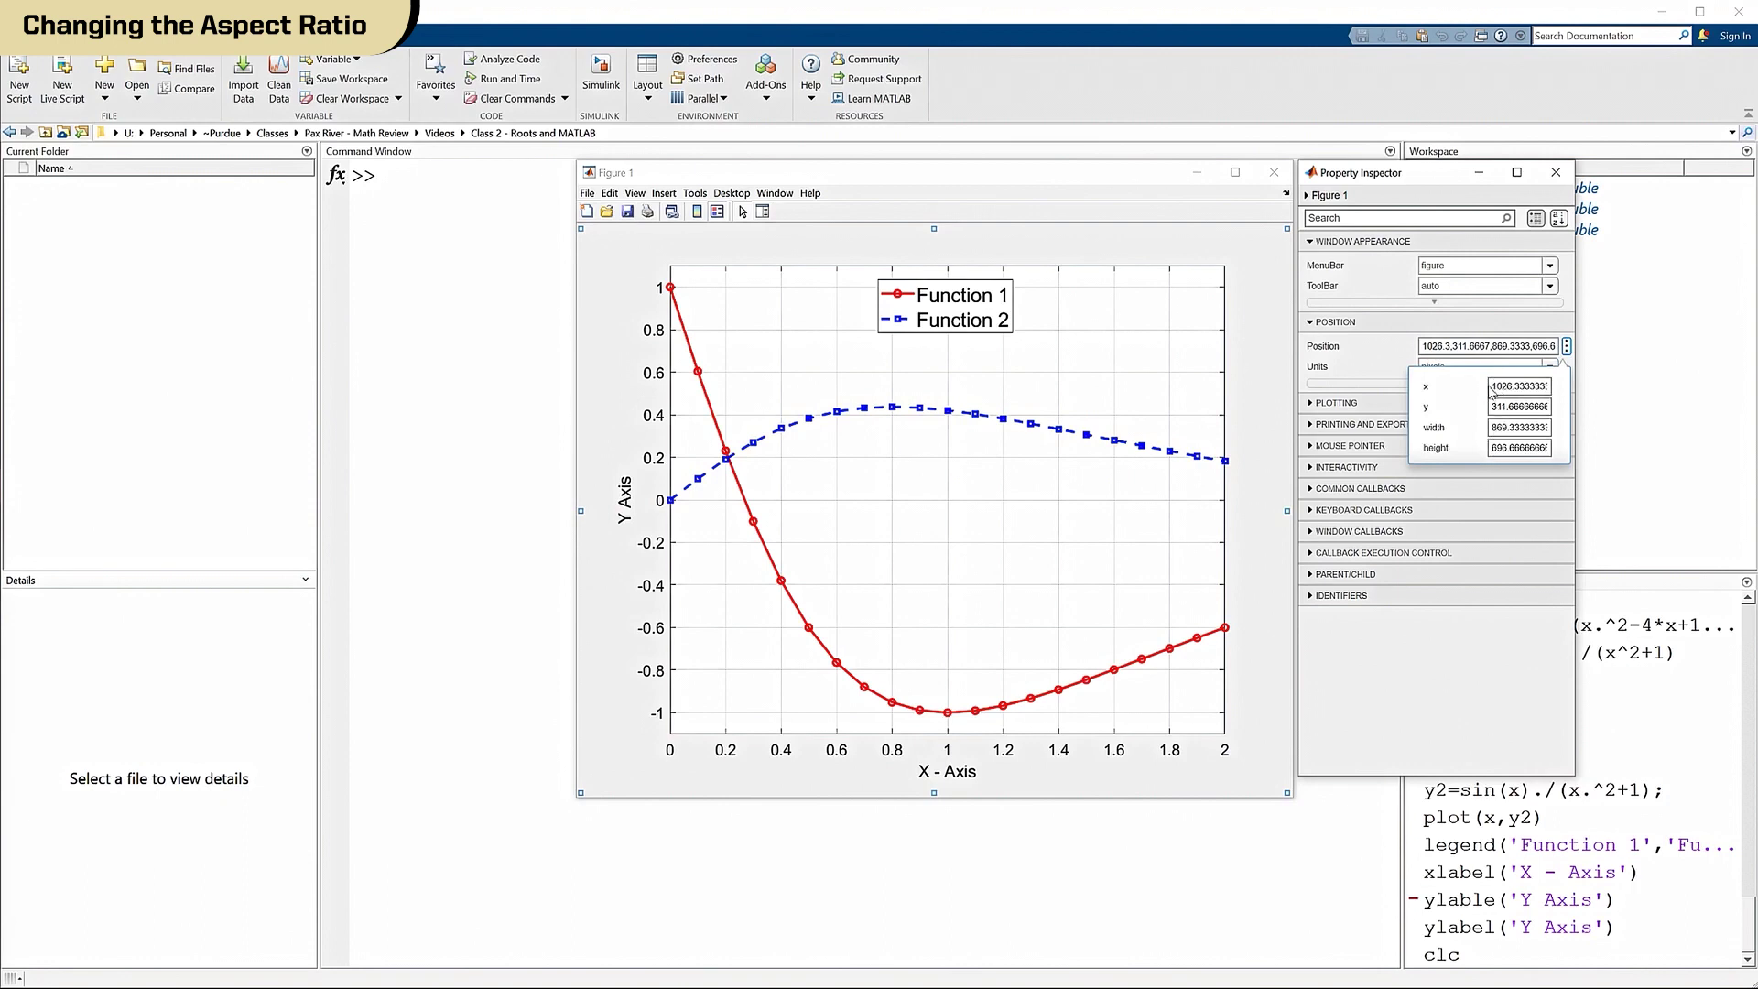
{"action": "left_click", "coordinate": [1407, 360]}
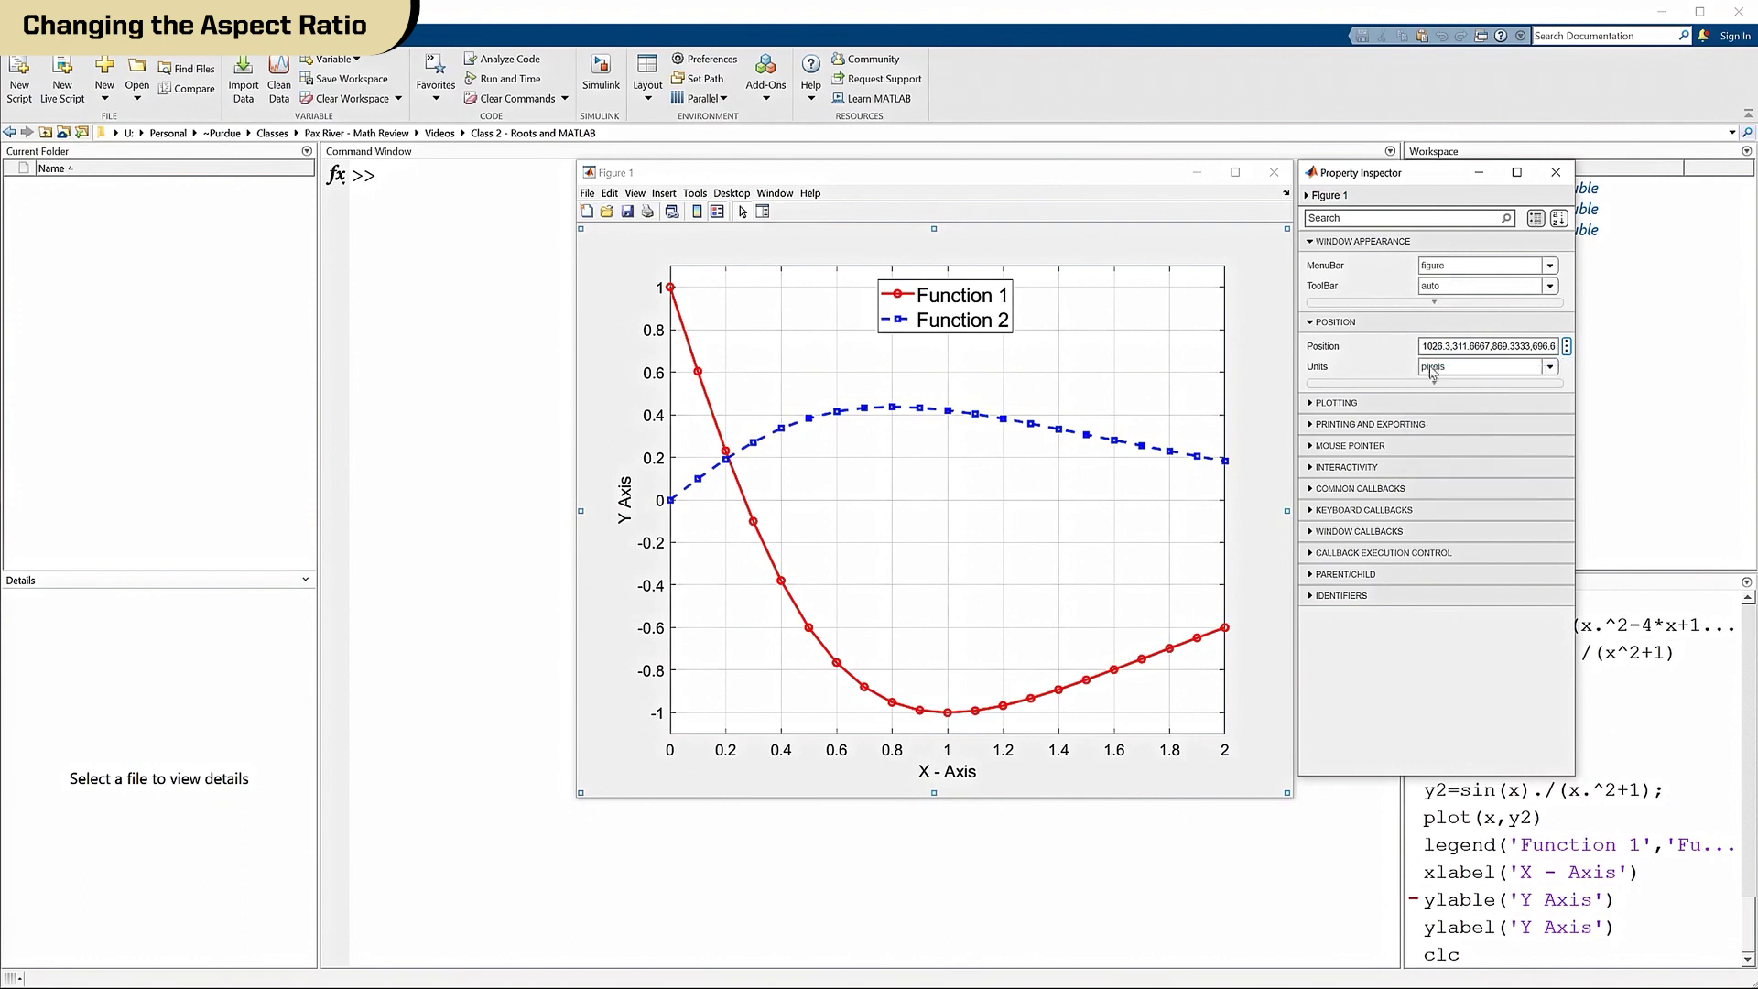
{"action": "left_click", "coordinate": [1567, 347]}
{"action": "left_click", "coordinate": [1567, 346]}
{"action": "left_click", "coordinate": [1551, 367]}
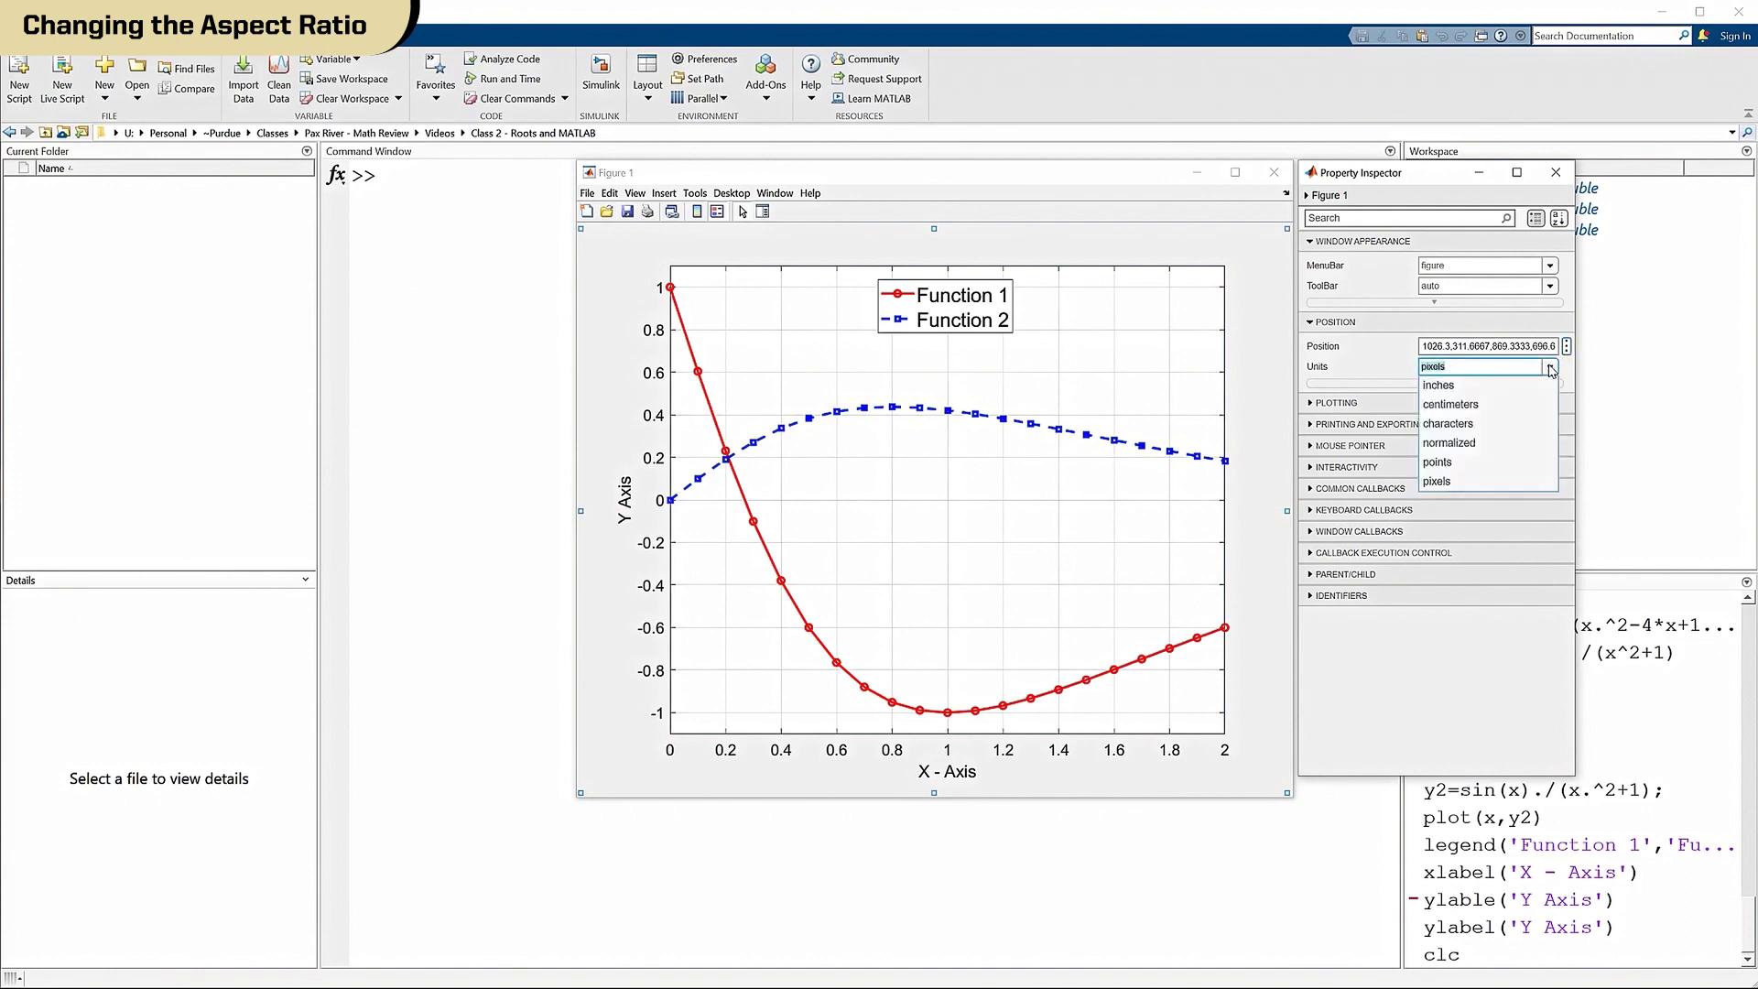
{"action": "left_click", "coordinate": [1550, 367]}
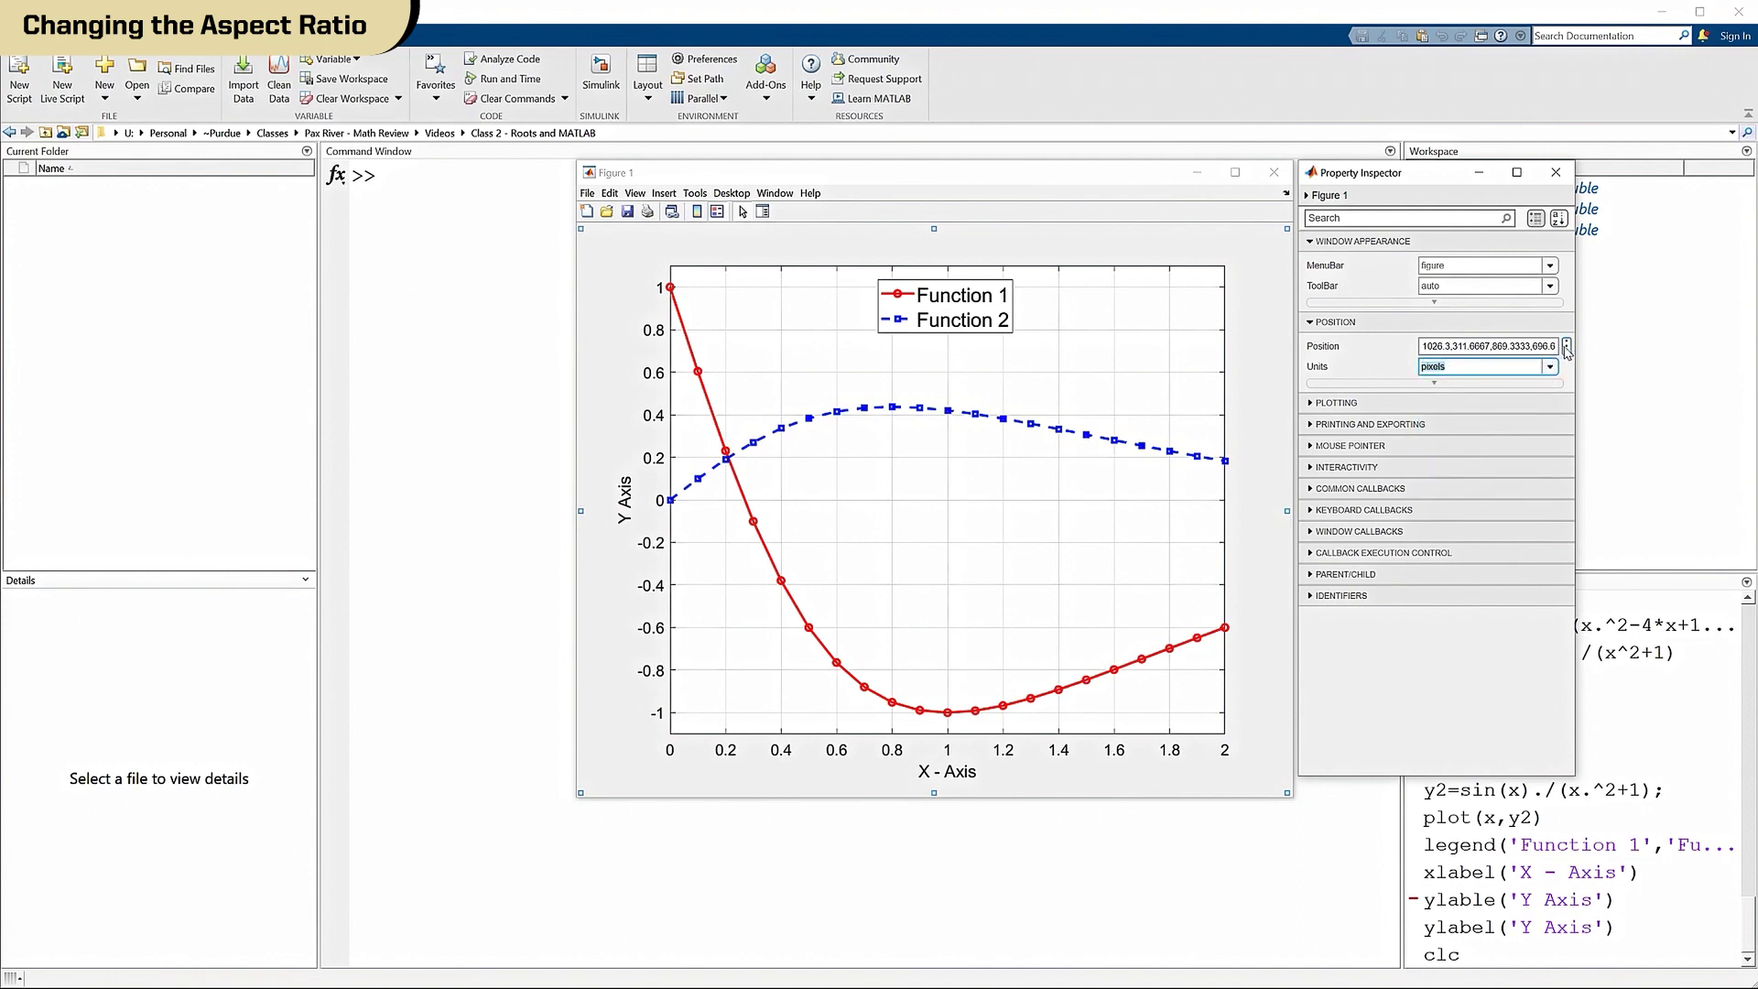
Set the figure window's x position to 800 pixels.
{"action": "left_click", "coordinate": [1566, 347]}
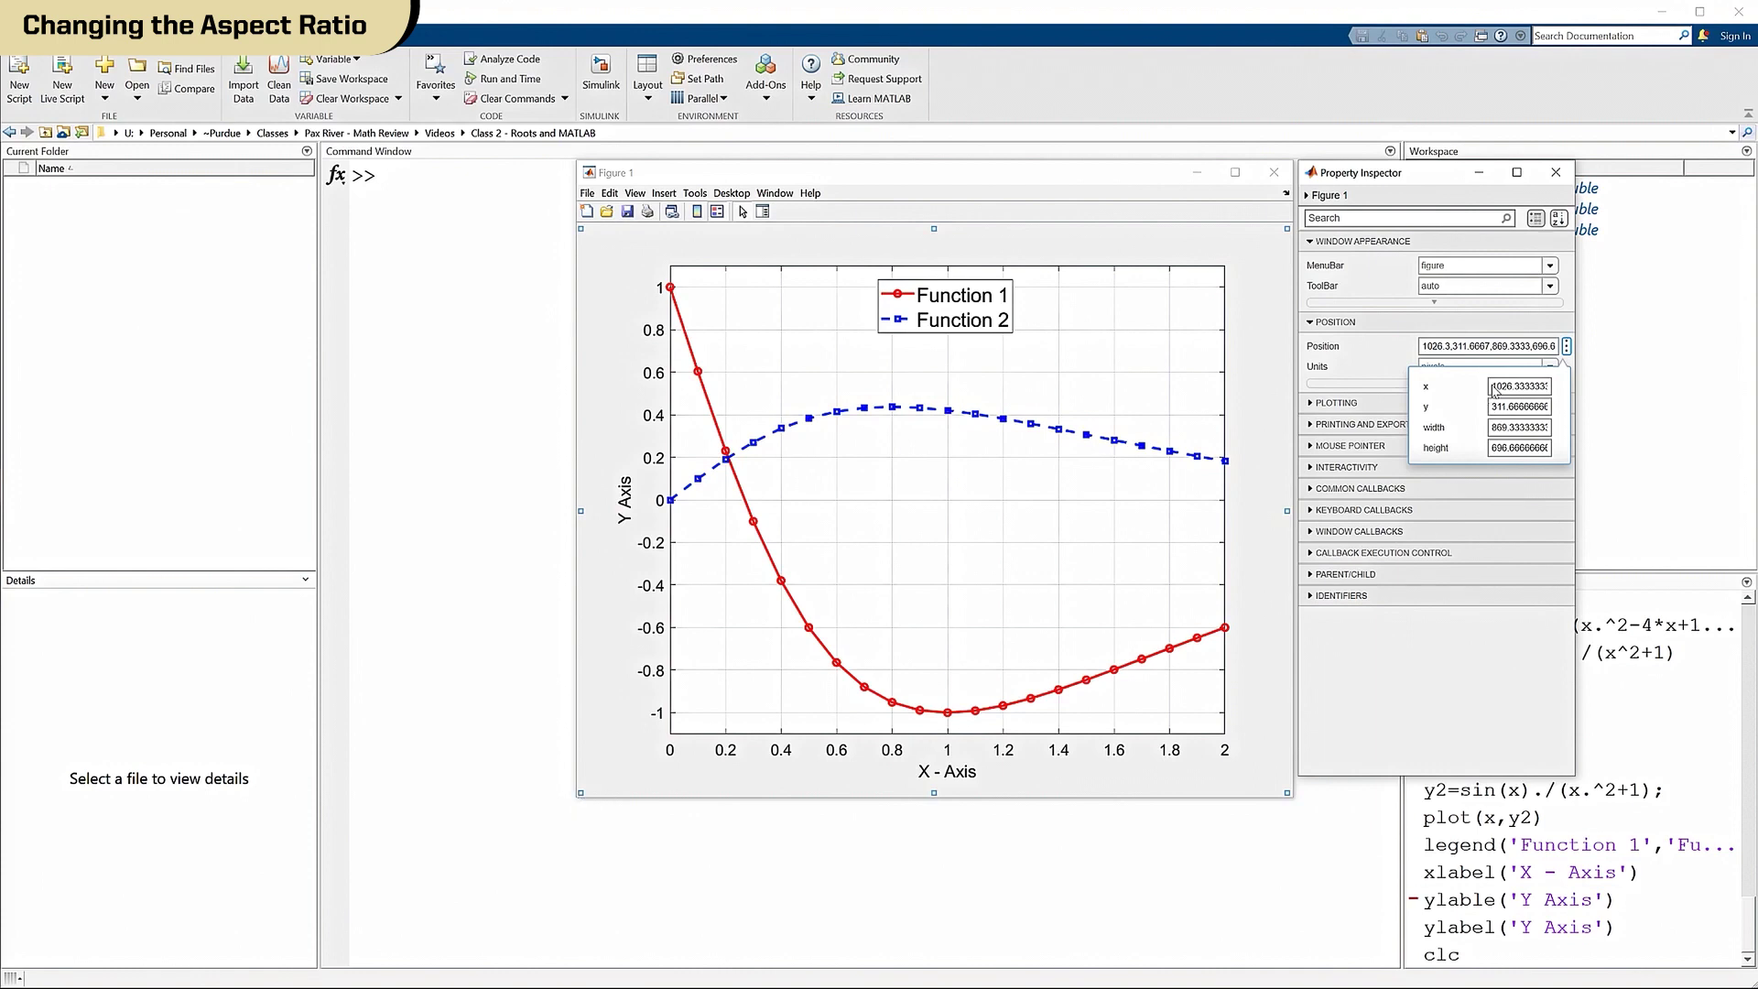
{"action": "left_click_drag", "start_coordinate": [1494, 391], "coordinate": [1553, 385]}
{"action": "type", "text": "800"}
{"action": "key", "text": "Tab"}
{"action": "key", "text": "Return"}
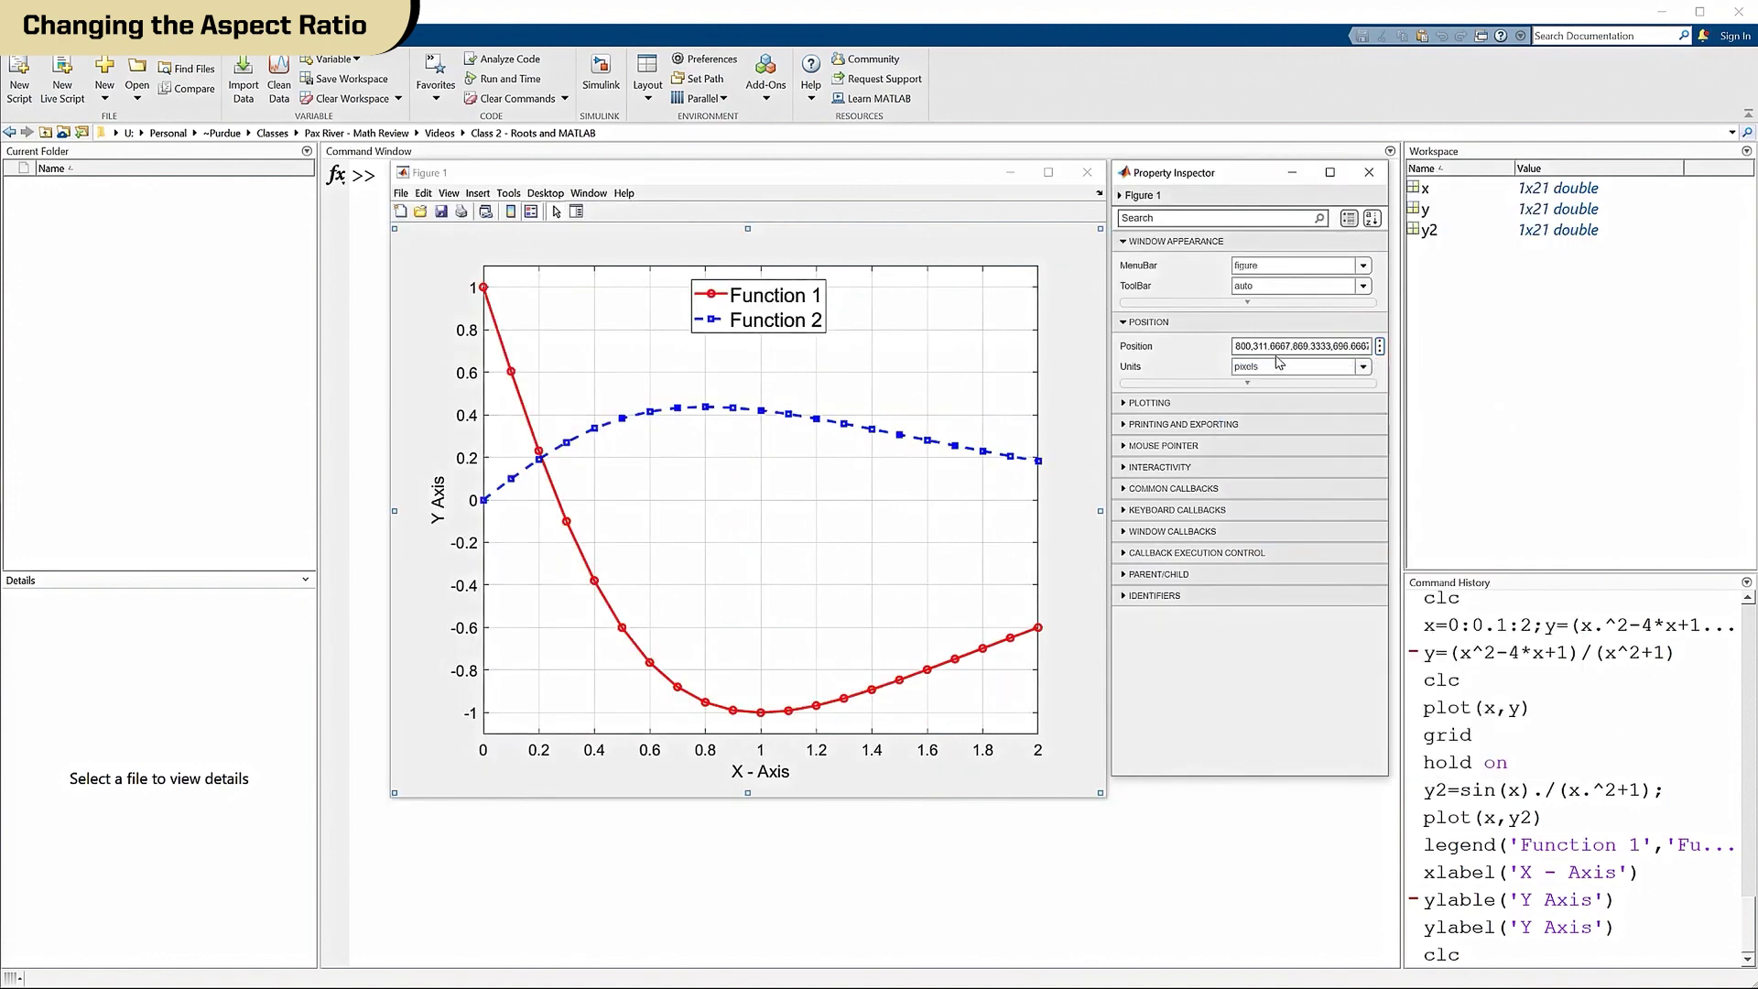
Set the figure window's y position to 250 pixels.
{"action": "left_click", "coordinate": [1380, 346]}
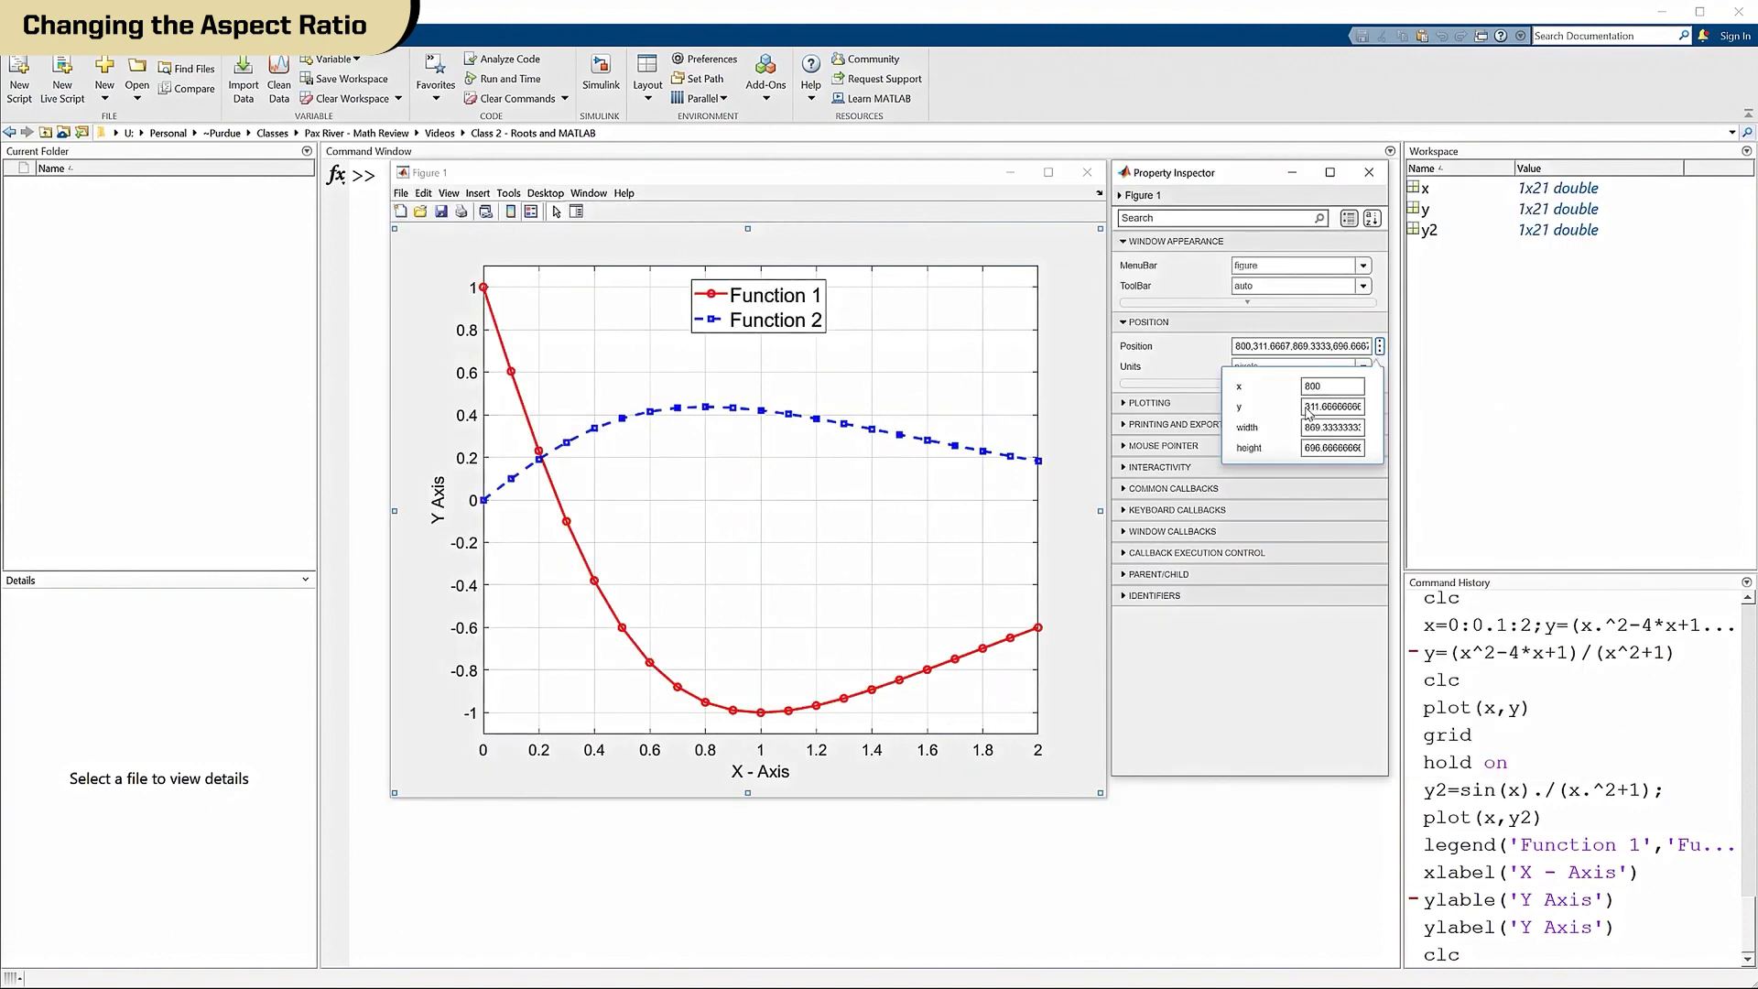
{"action": "left_click_drag", "start_coordinate": [1308, 408], "coordinate": [1380, 412]}
{"action": "left_click", "coordinate": [1358, 409]}
{"action": "key", "text": "BackSpace"}
{"action": "key", "text": "BackSpace"}
{"action": "key", "text": "BackSpace"}
{"action": "key", "text": "BackSpace"}
{"action": "key", "text": "BackSpace"}
{"action": "key", "text": "BackSpace"}
{"action": "key", "text": "BackSpace"}
{"action": "key", "text": "BackSpace"}
{"action": "key", "text": "BackSpace"}
{"action": "key", "text": "BackSpace"}
{"action": "key", "text": "BackSpace"}
{"action": "key", "text": "BackSpace"}
{"action": "key", "text": "BackSpace"}
{"action": "key", "text": "BackSpace"}
{"action": "key", "text": "BackSpace"}
{"action": "key", "text": "Delete"}
{"action": "key", "text": "Return"}
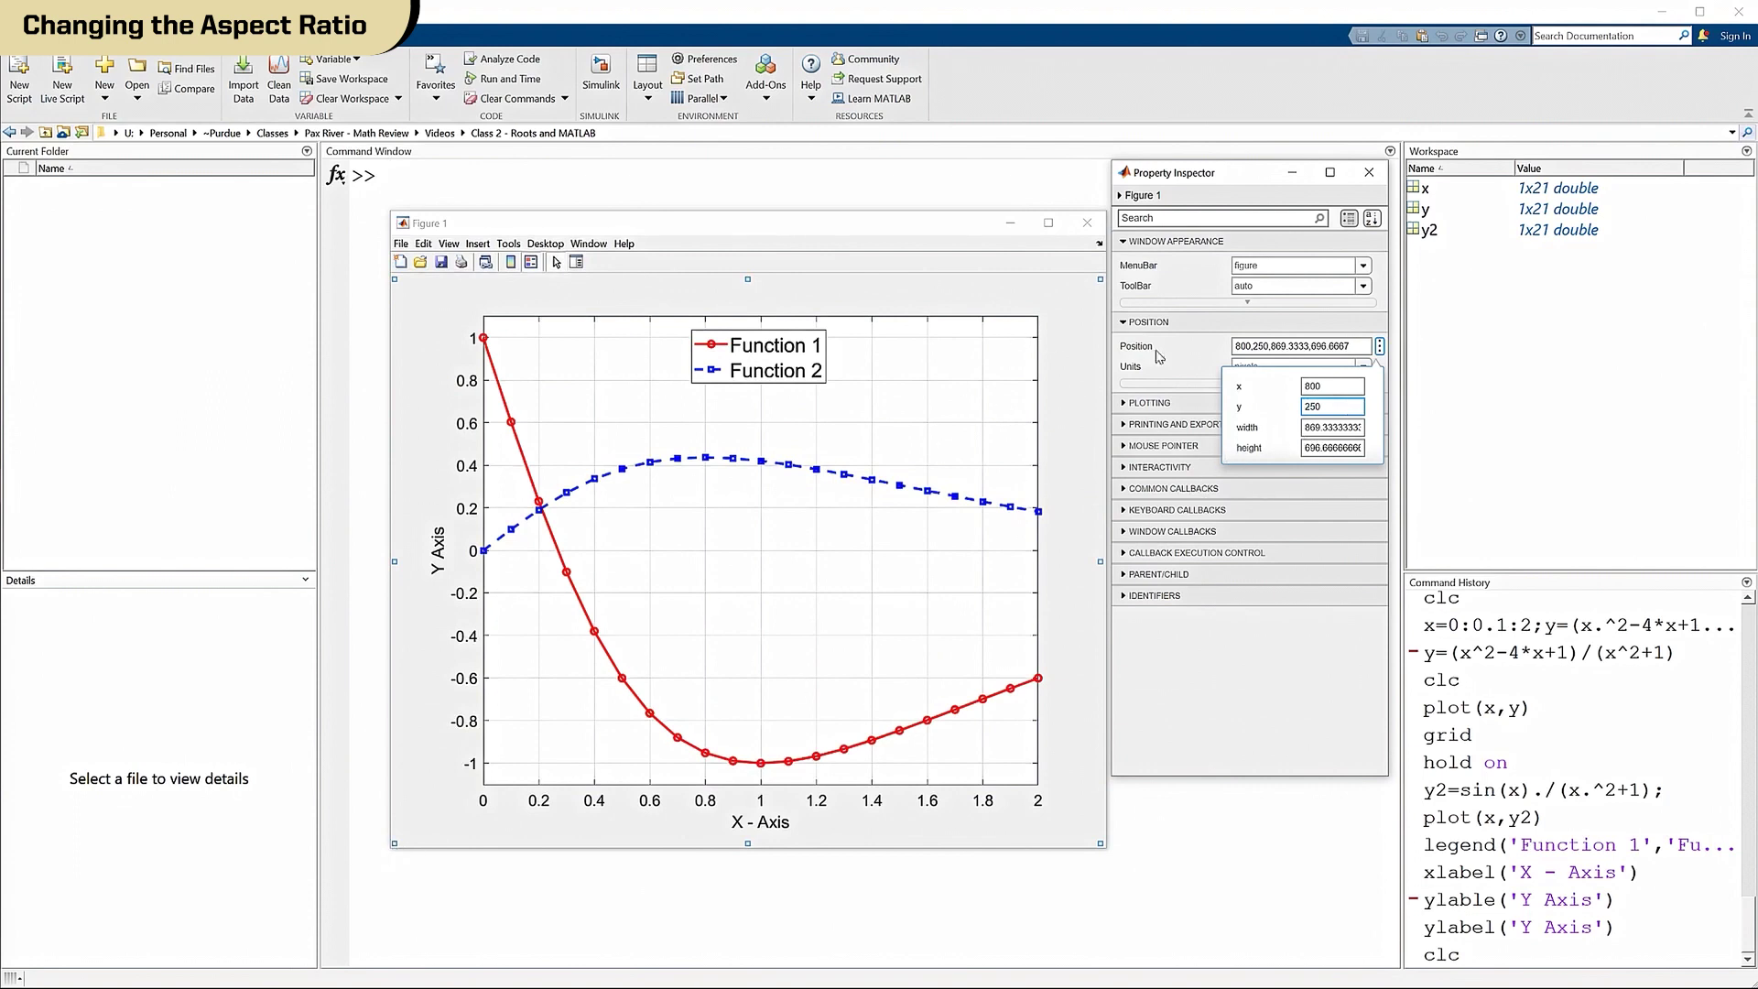
Move the Property Inspector clear of the figure and set the figure window's width to 1000 pixels.
{"action": "left_click_drag", "start_coordinate": [1253, 177], "coordinate": [1543, 169]}
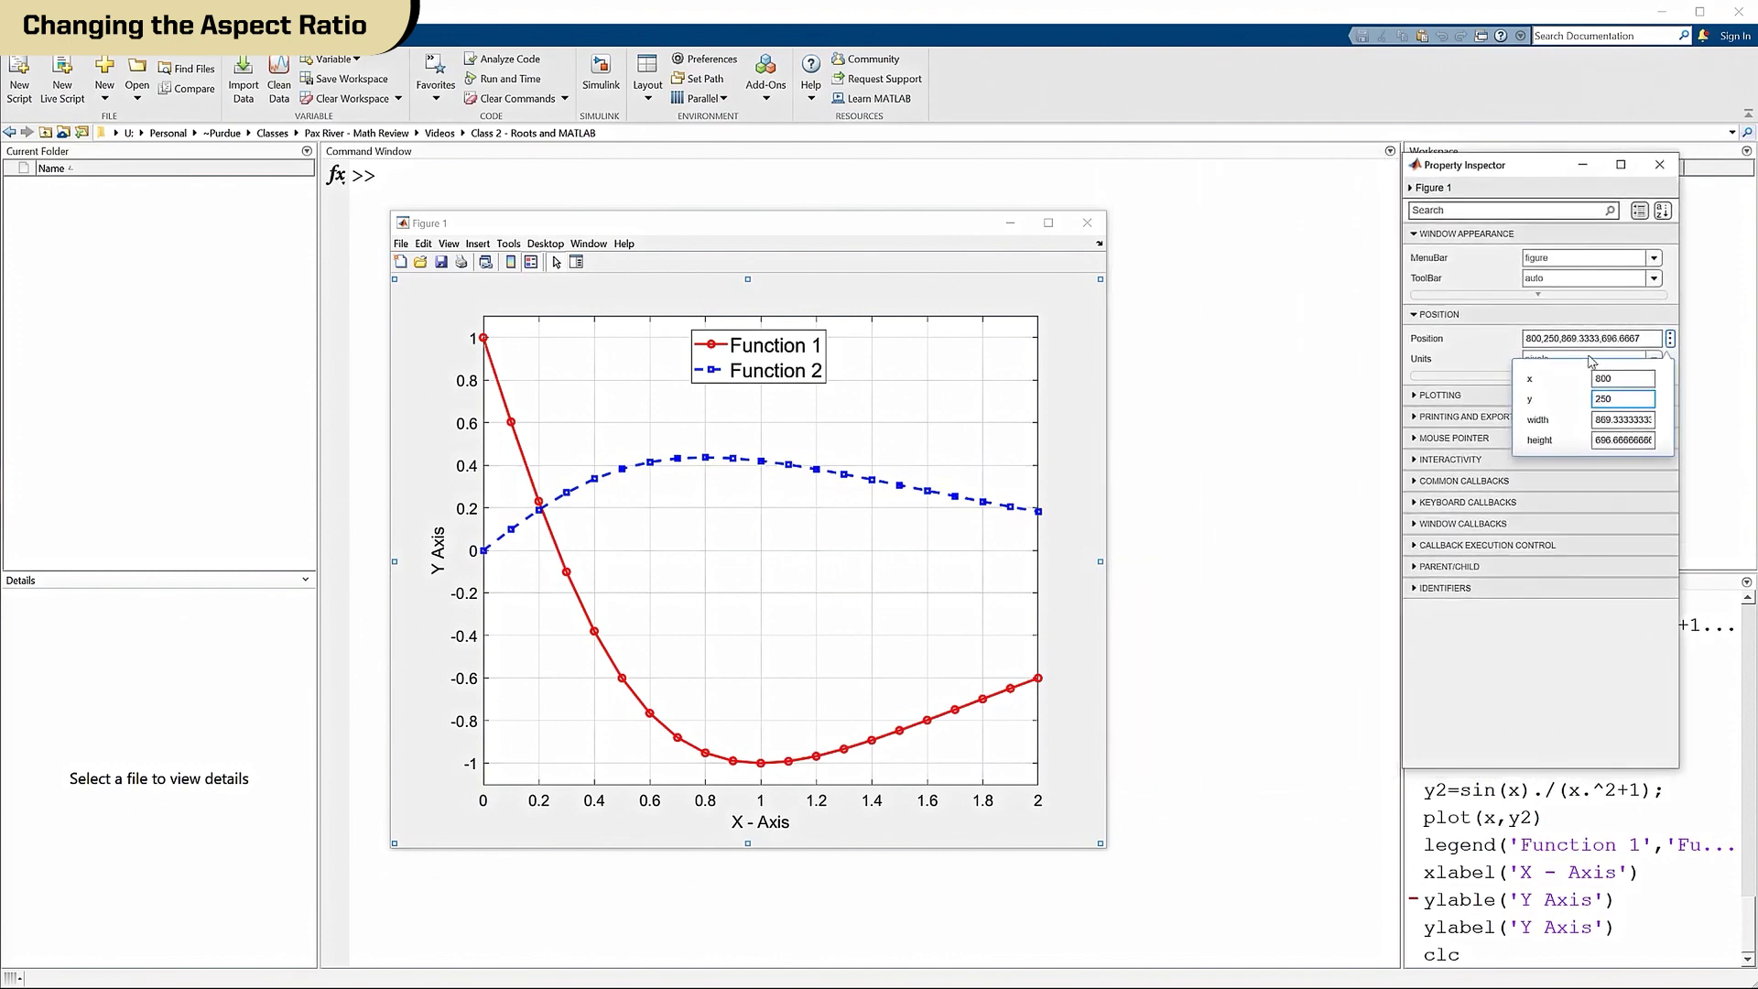
{"action": "left_click", "coordinate": [1598, 424]}
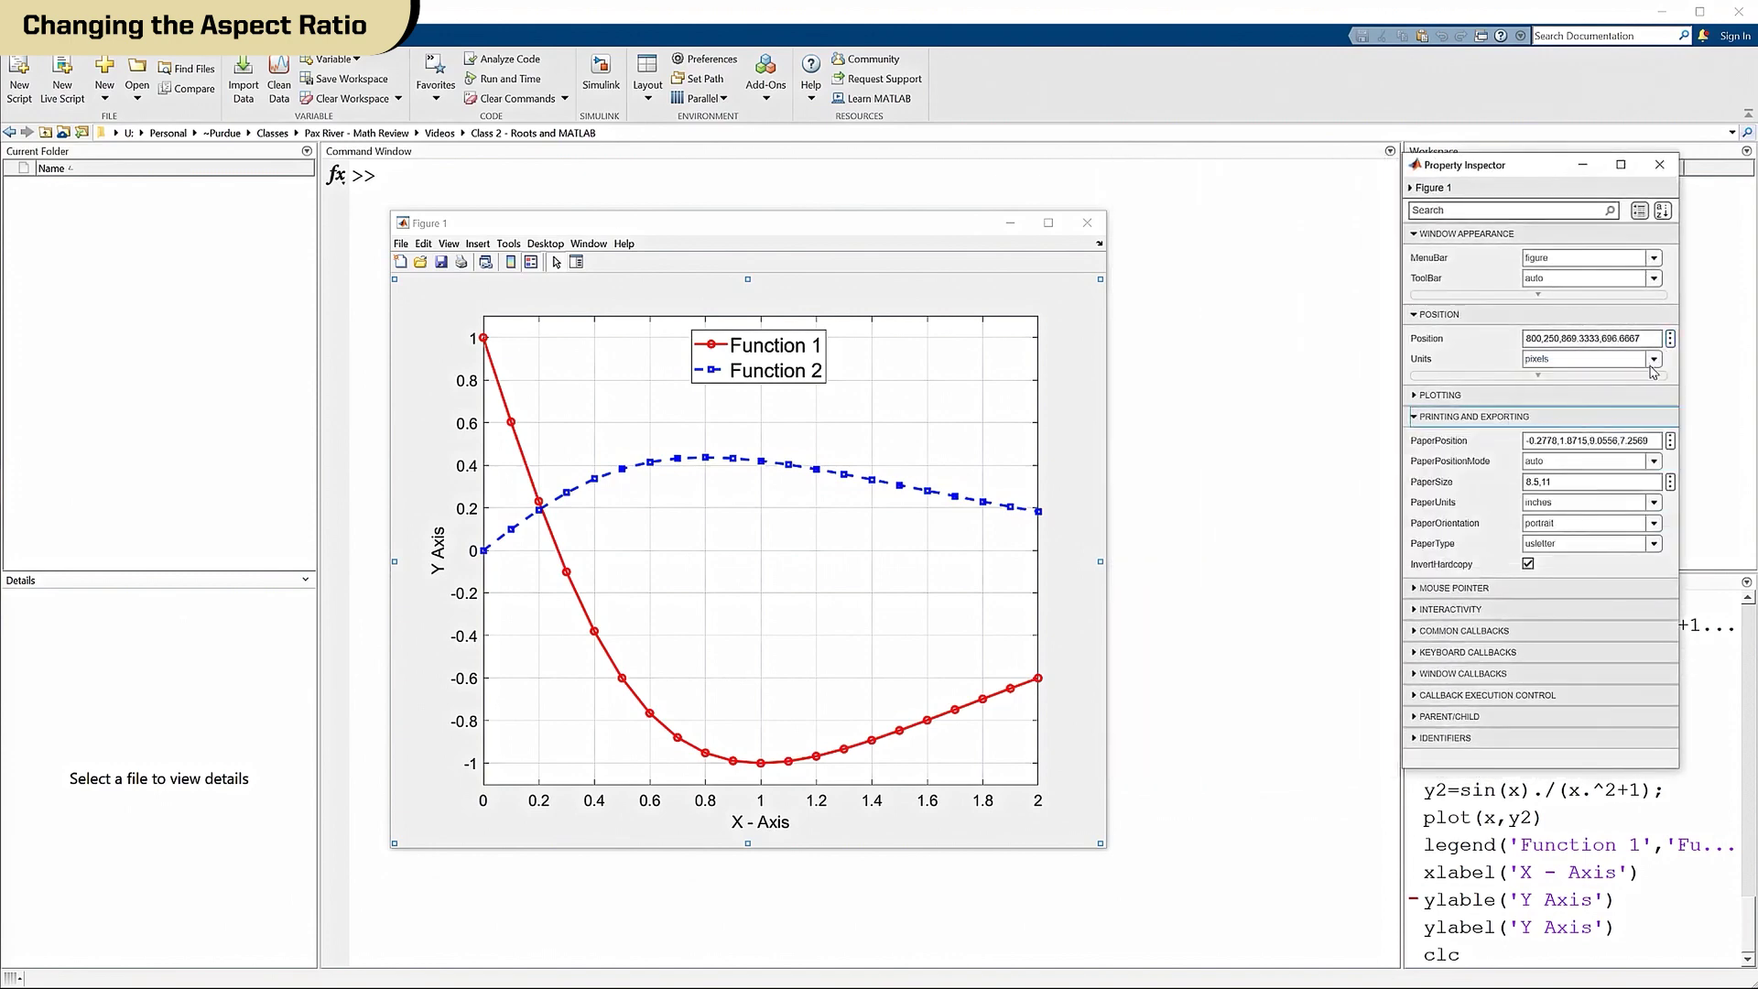
{"action": "left_click", "coordinate": [1670, 341]}
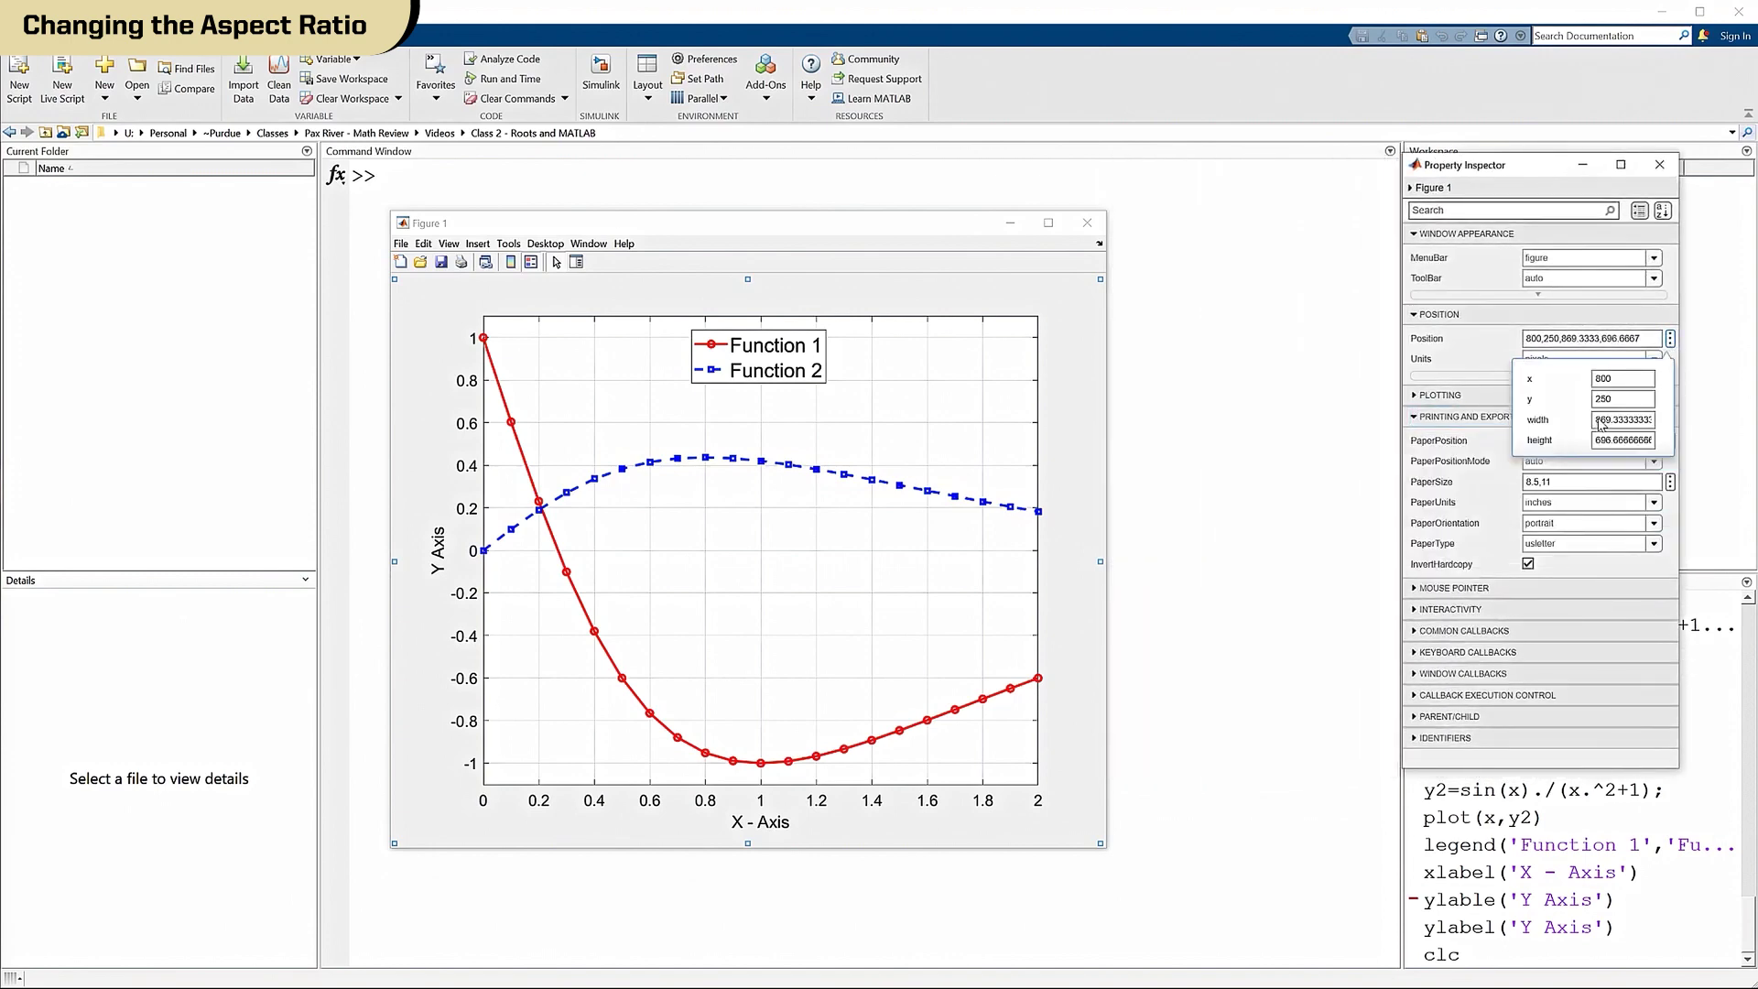
{"action": "left_click", "coordinate": [1645, 418]}
{"action": "type", "text": "1000"}
Set the figure window's height to 750 pixels and close the Property Inspector.
{"action": "left_click", "coordinate": [1599, 443]}
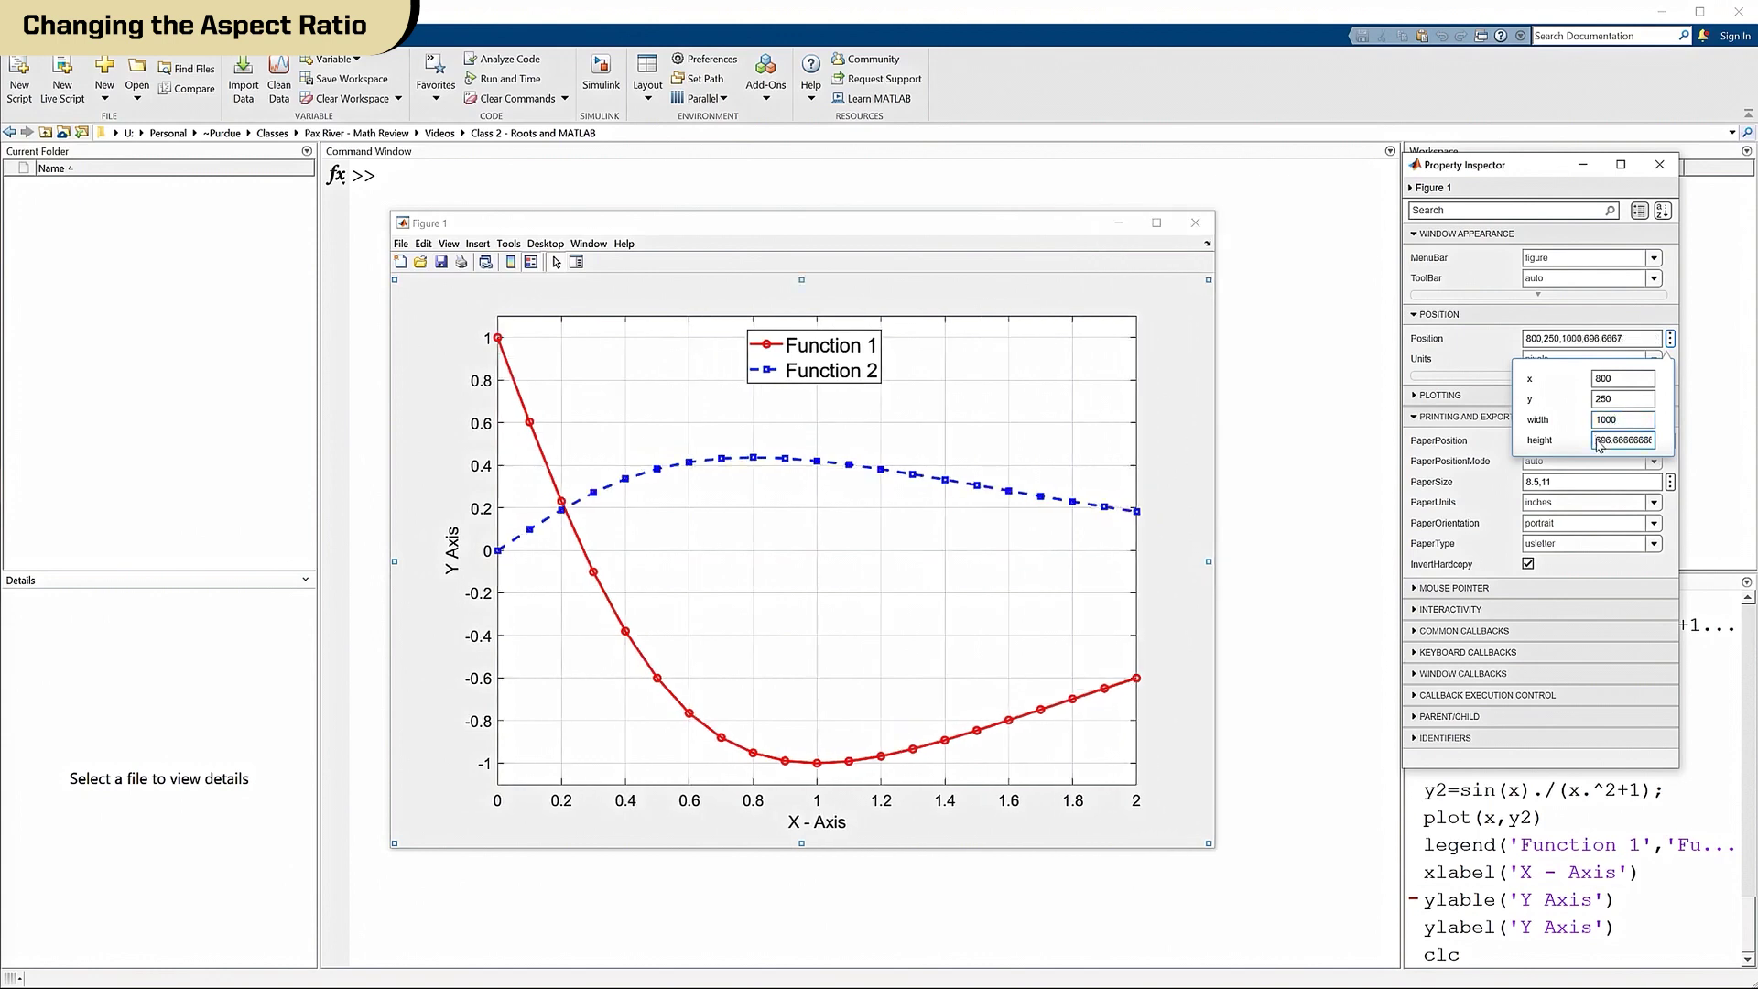
{"action": "left_click_drag", "start_coordinate": [1611, 443], "coordinate": [1662, 447]}
{"action": "left_click", "coordinate": [1629, 440]}
{"action": "left_click_drag", "start_coordinate": [1645, 441], "coordinate": [1598, 439]}
{"action": "key", "text": "BackSpace"}
{"action": "key", "text": "Delete"}
{"action": "key", "text": "Delete"}
{"action": "key", "text": "Delete"}
{"action": "key", "text": "Delete"}
{"action": "key", "text": "Delete"}
{"action": "key", "text": "Delete"}
{"action": "key", "text": "Delete"}
{"action": "type", "text": "750"}
{"action": "key", "text": "Return"}
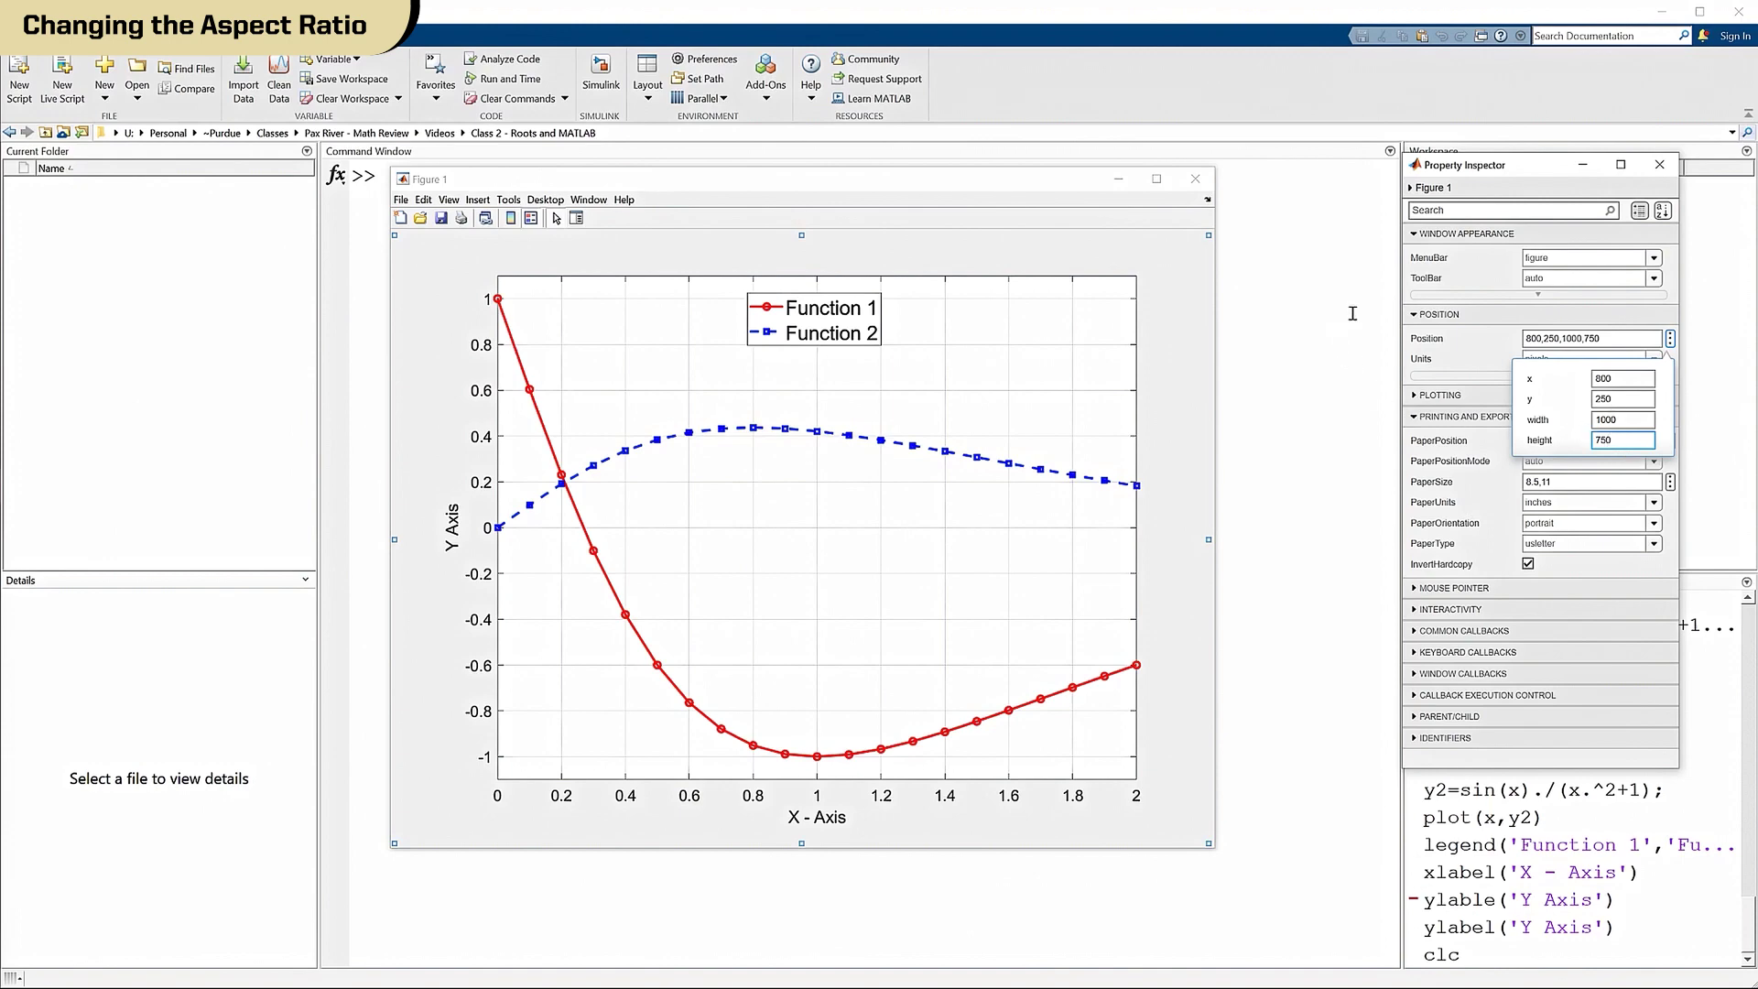
{"action": "left_click", "coordinate": [1660, 165]}
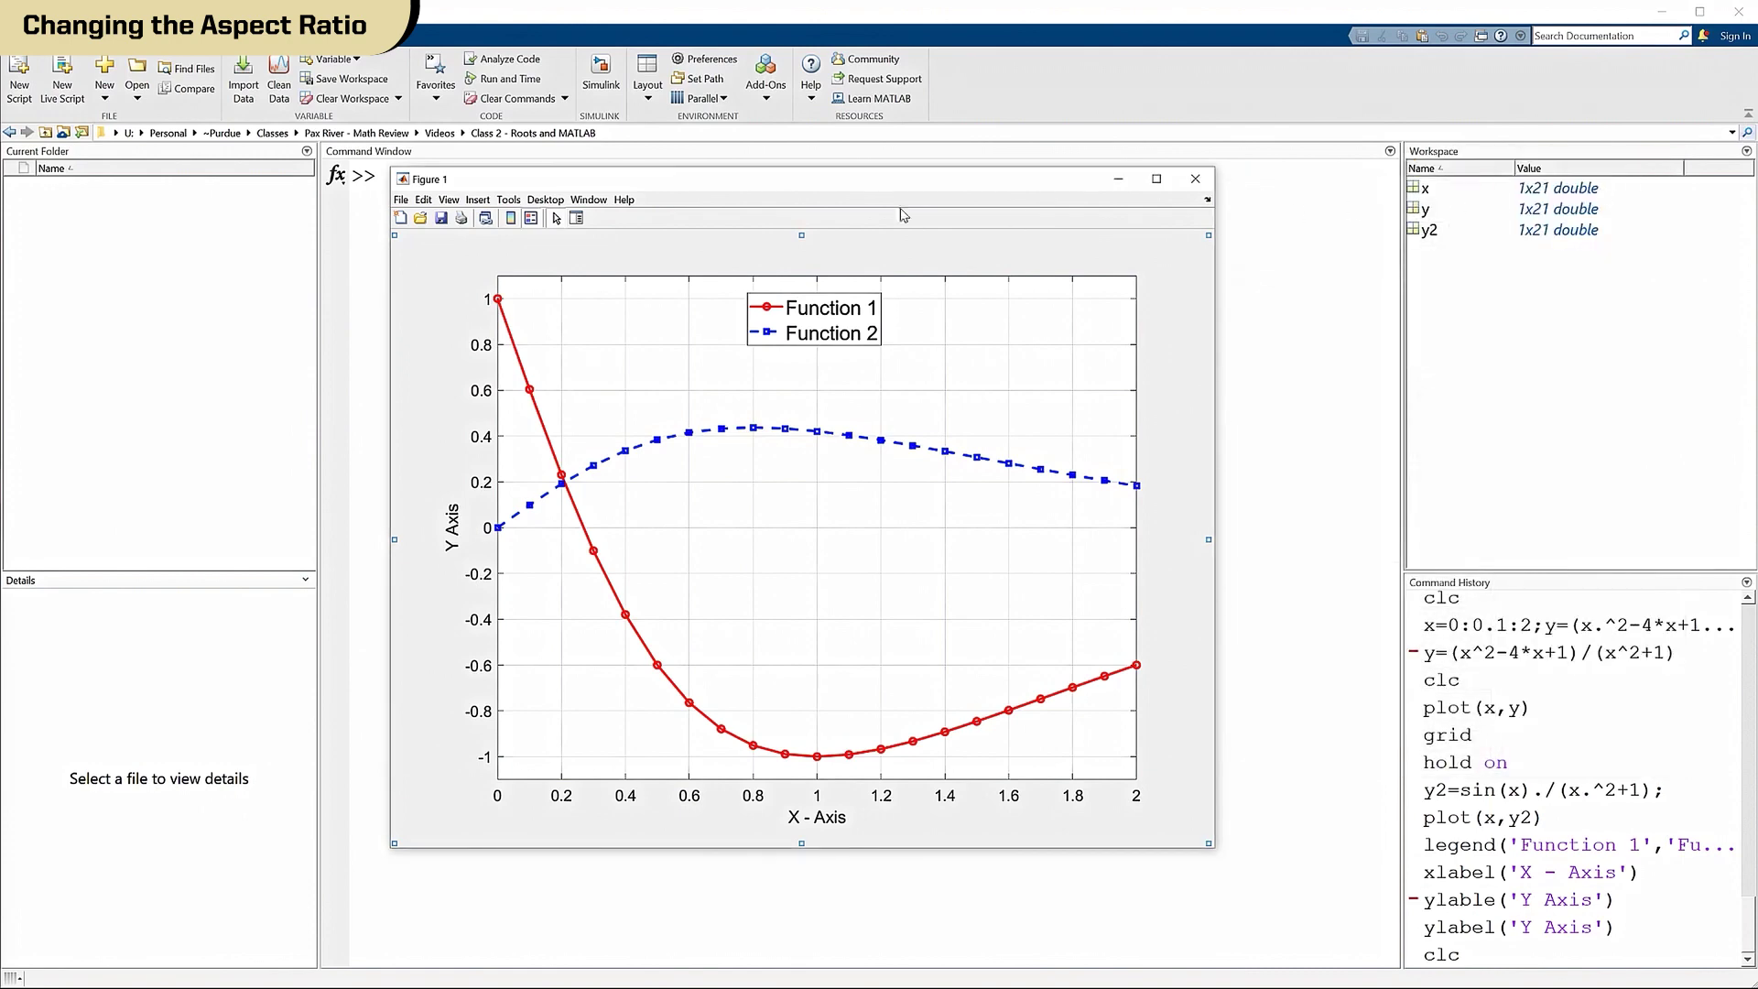
Turn off plot editing and save the figure as the MATLAB figure file Test Plot.fig in the current folder.
{"action": "left_click", "coordinate": [557, 218]}
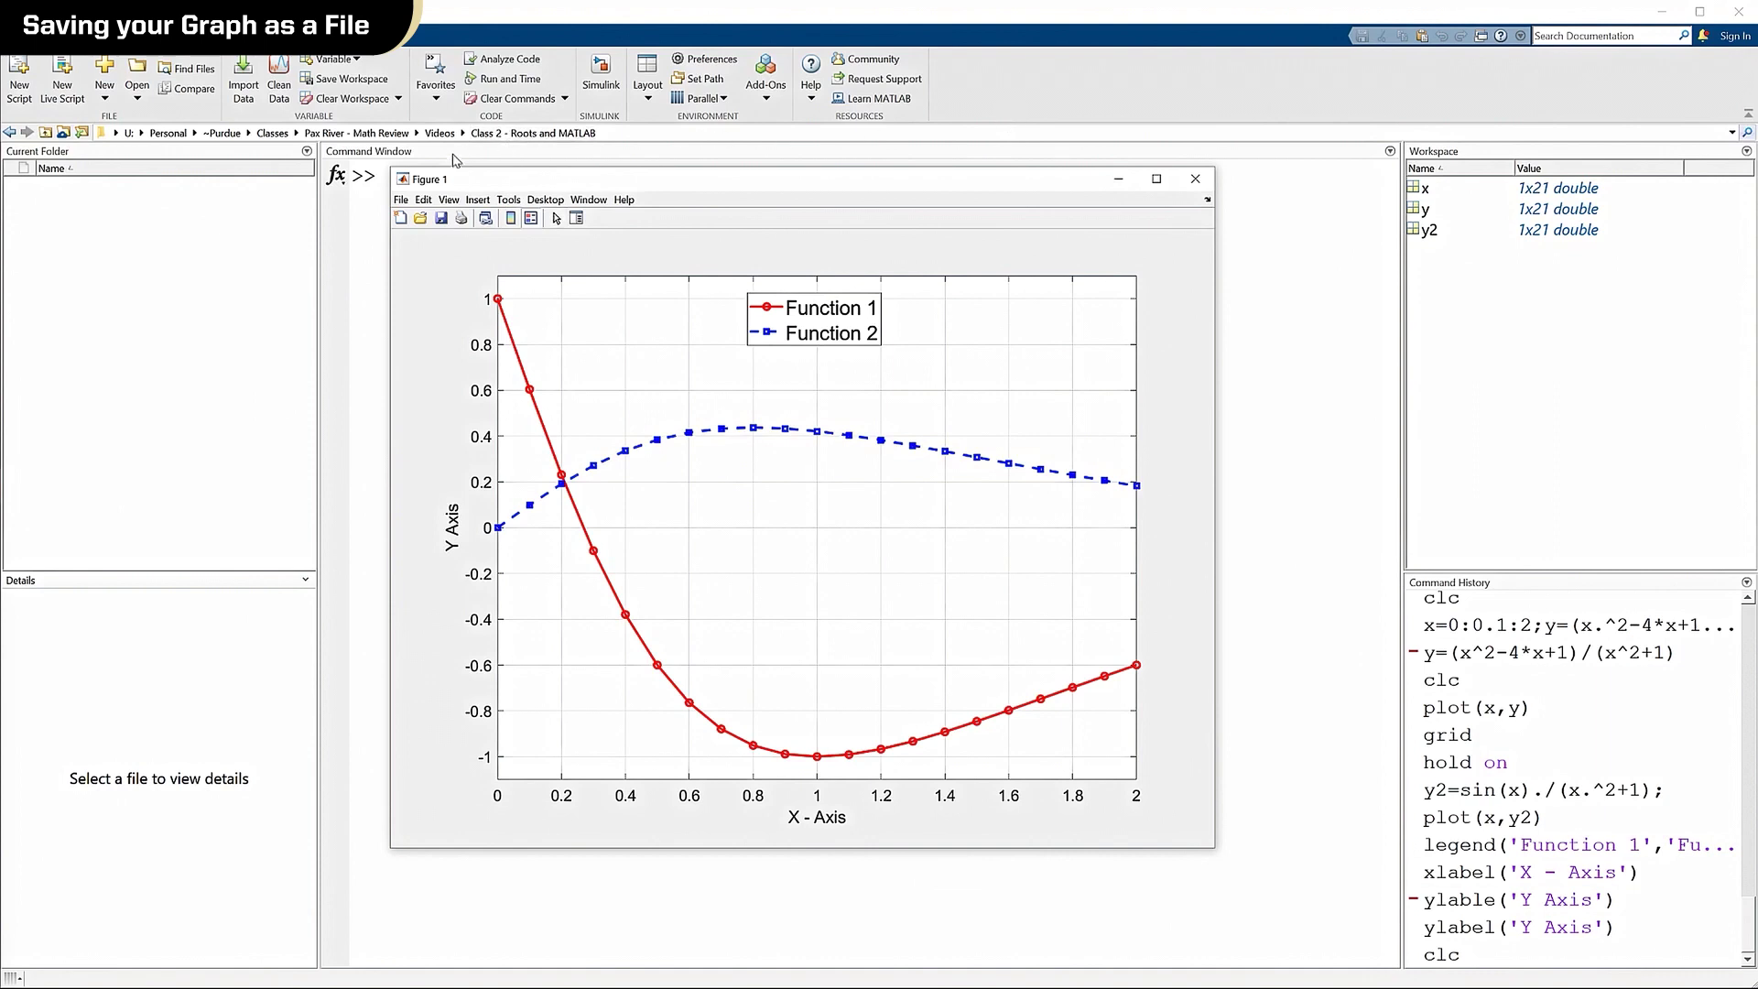
{"action": "left_click", "coordinate": [401, 201]}
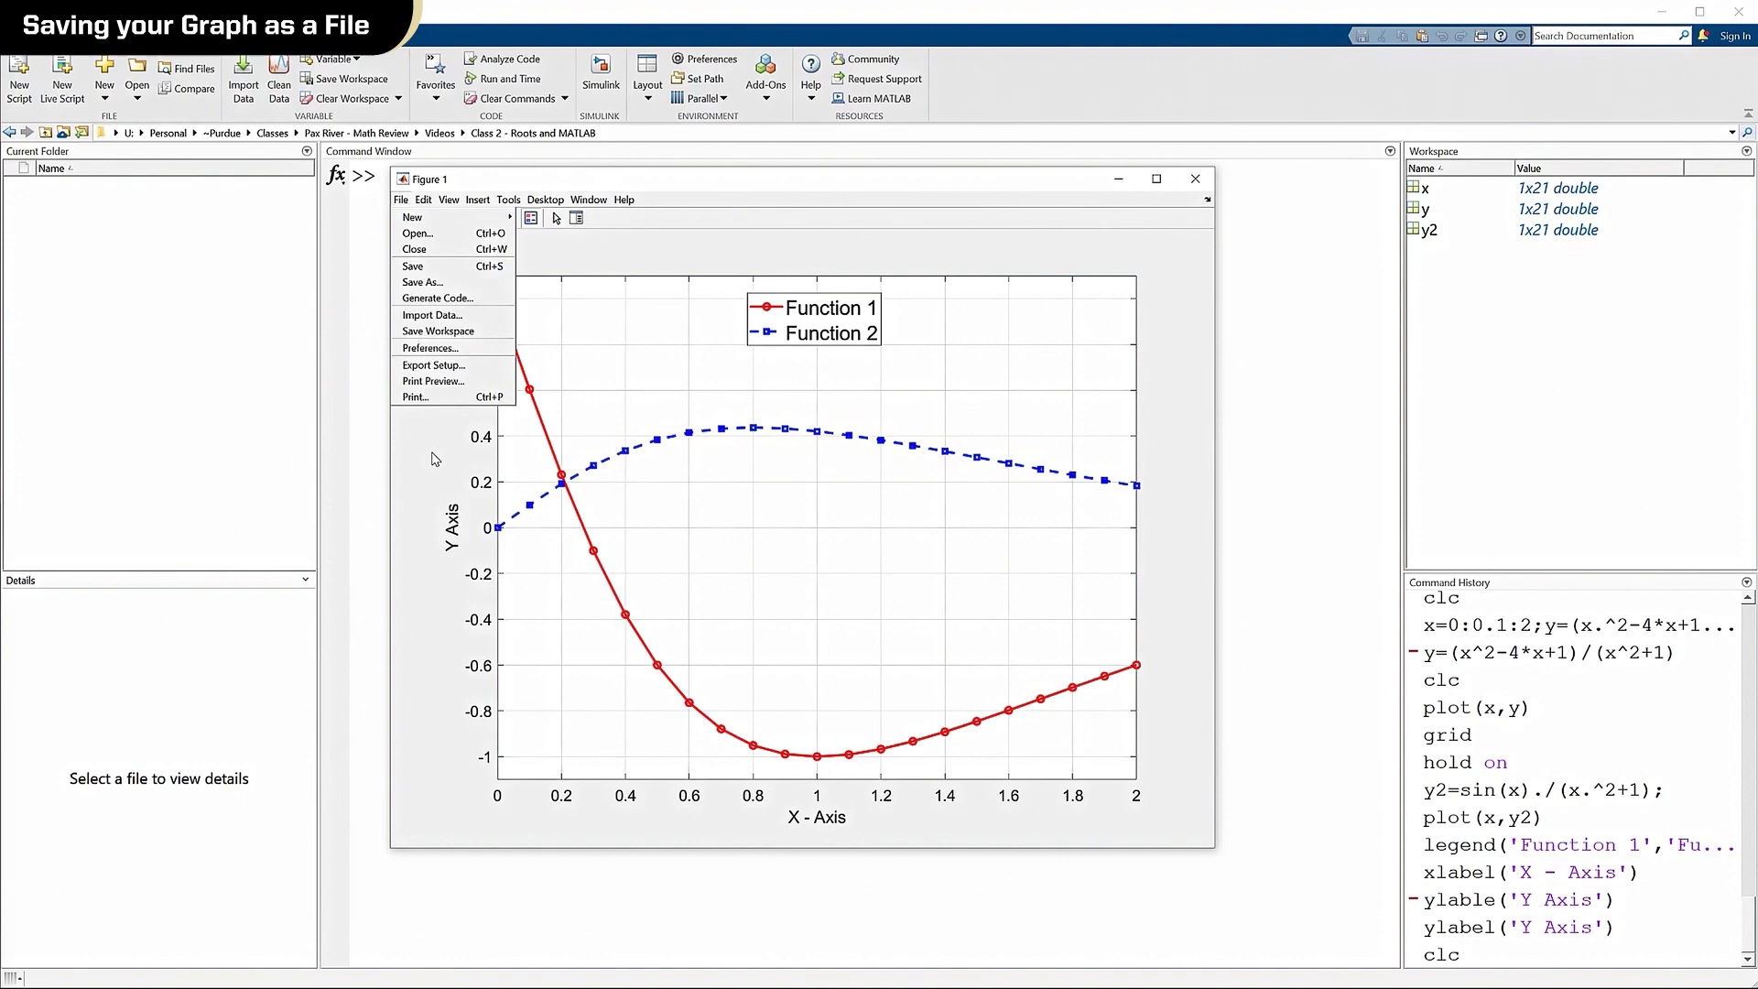
{"action": "left_click", "coordinate": [415, 284]}
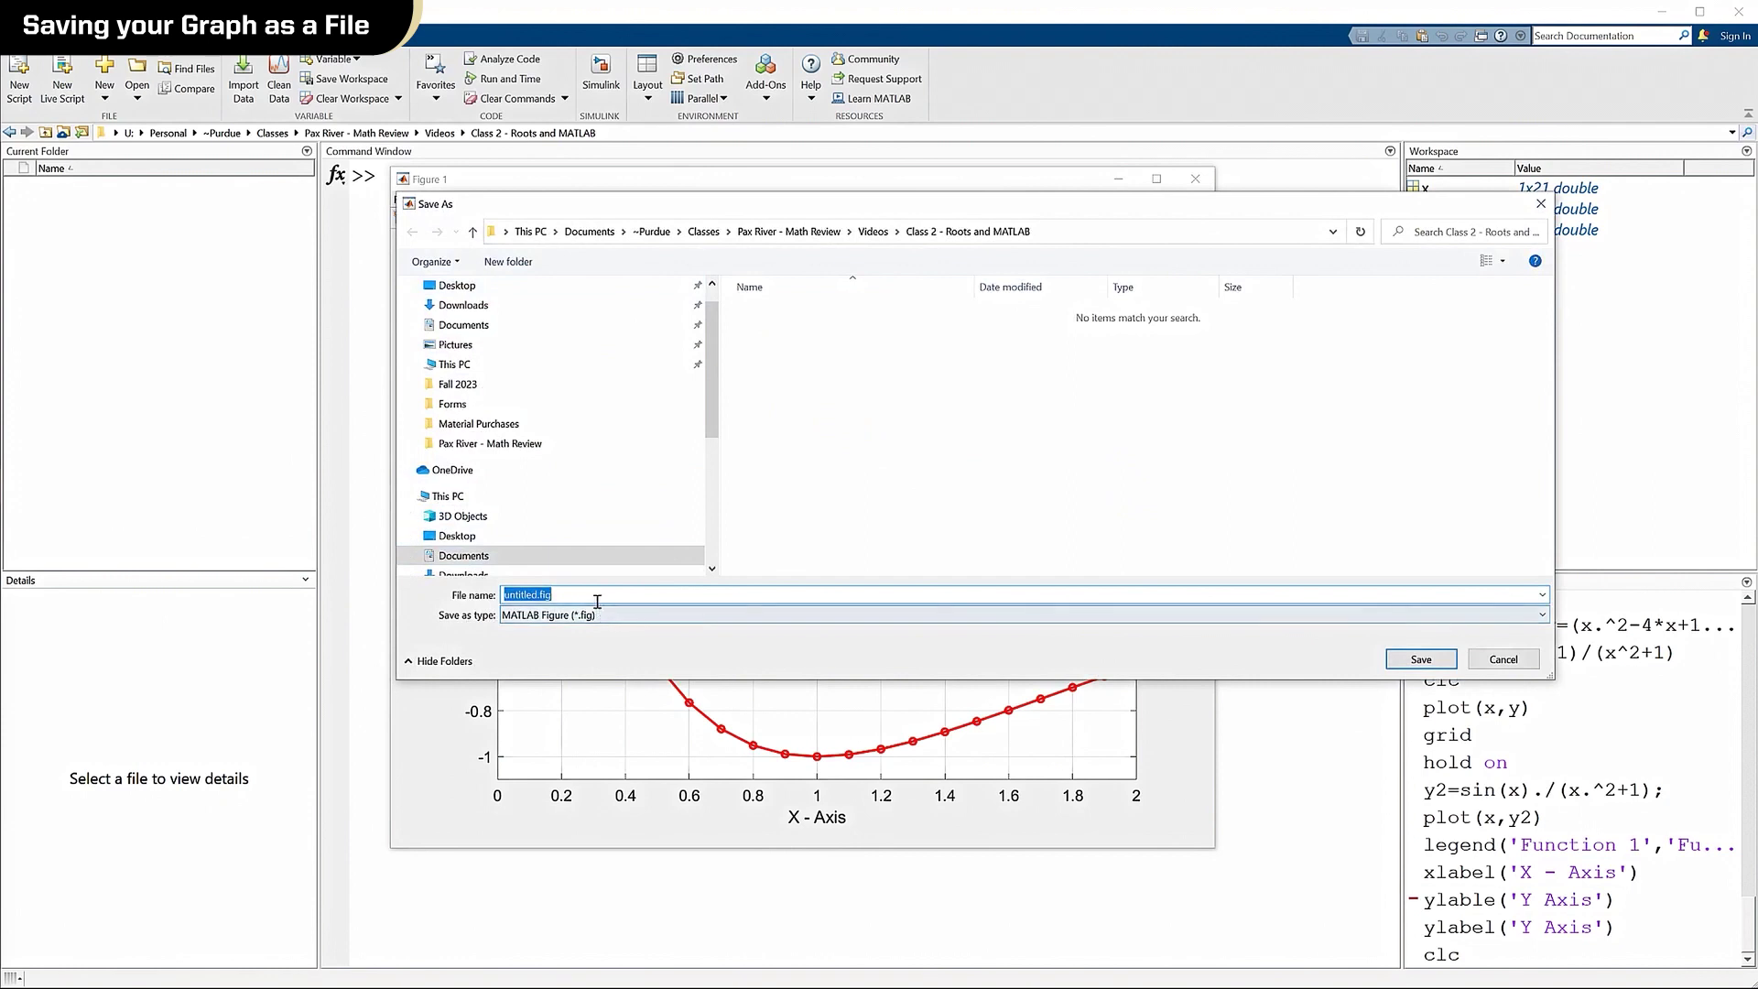
{"action": "type", "text": "1"}
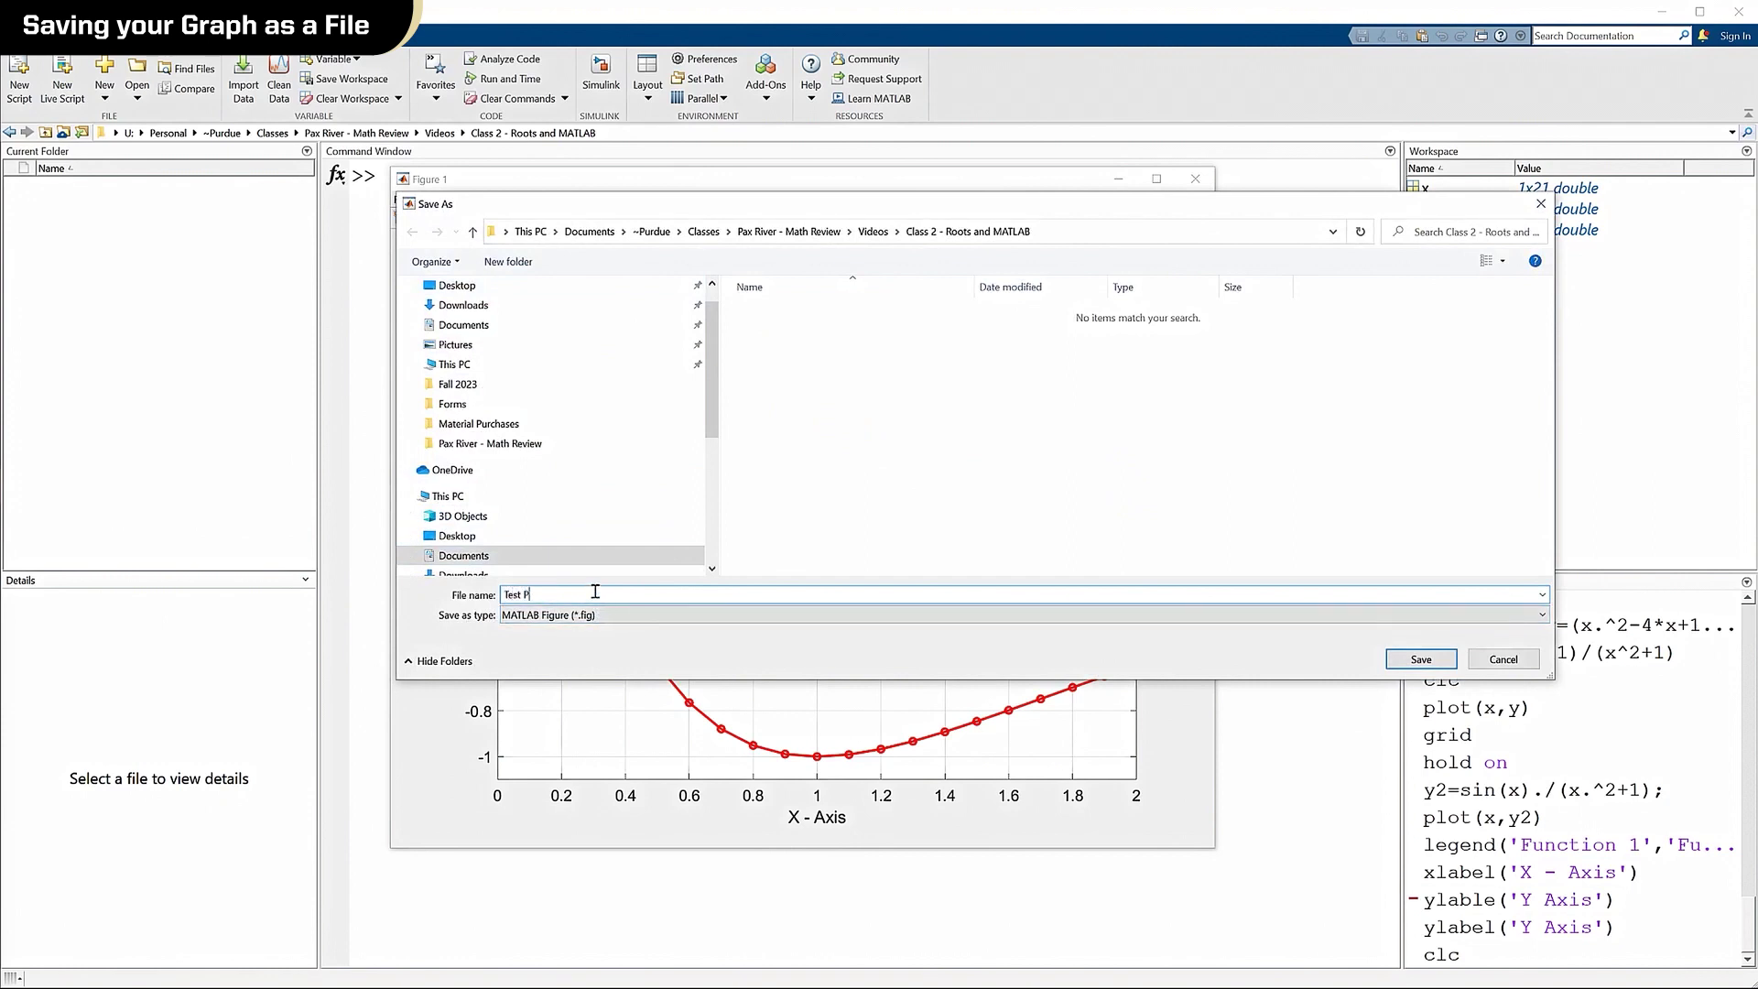
{"action": "left_click", "coordinate": [1421, 661]}
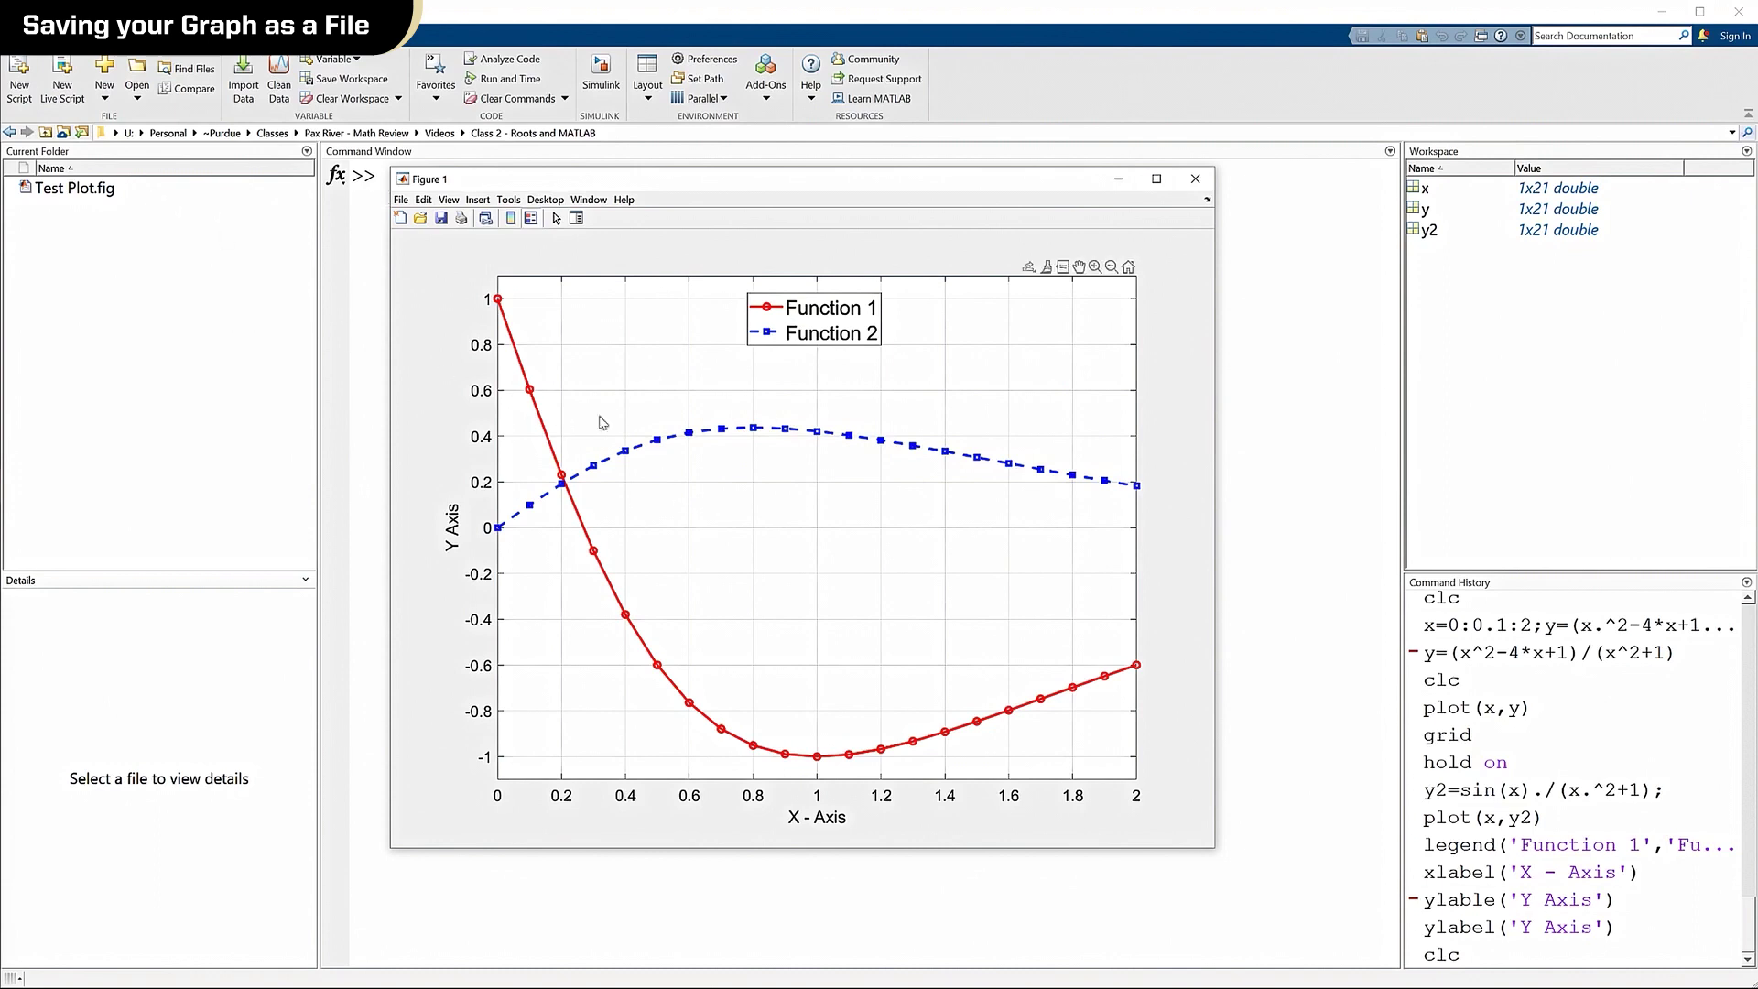
Save a copy of the figure as the TIFF image Test Plot.tif in the current folder.
{"action": "left_click", "coordinate": [423, 202]}
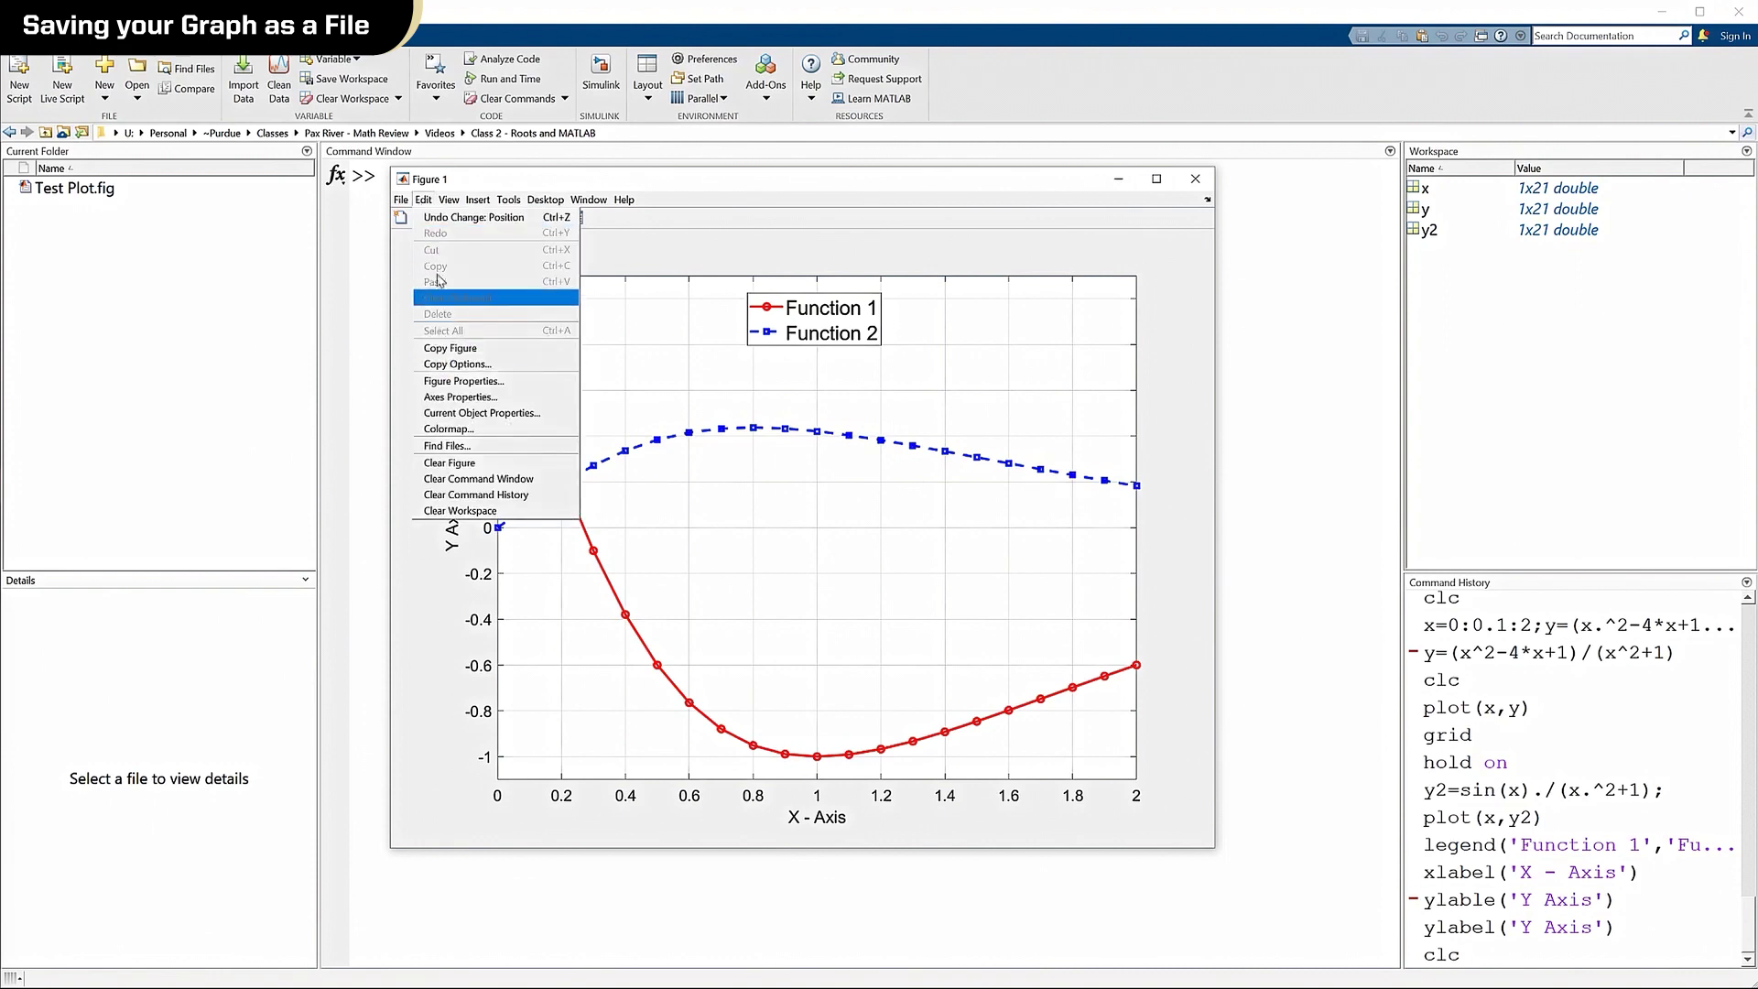
{"action": "mouse_move", "coordinate": [401, 199]}
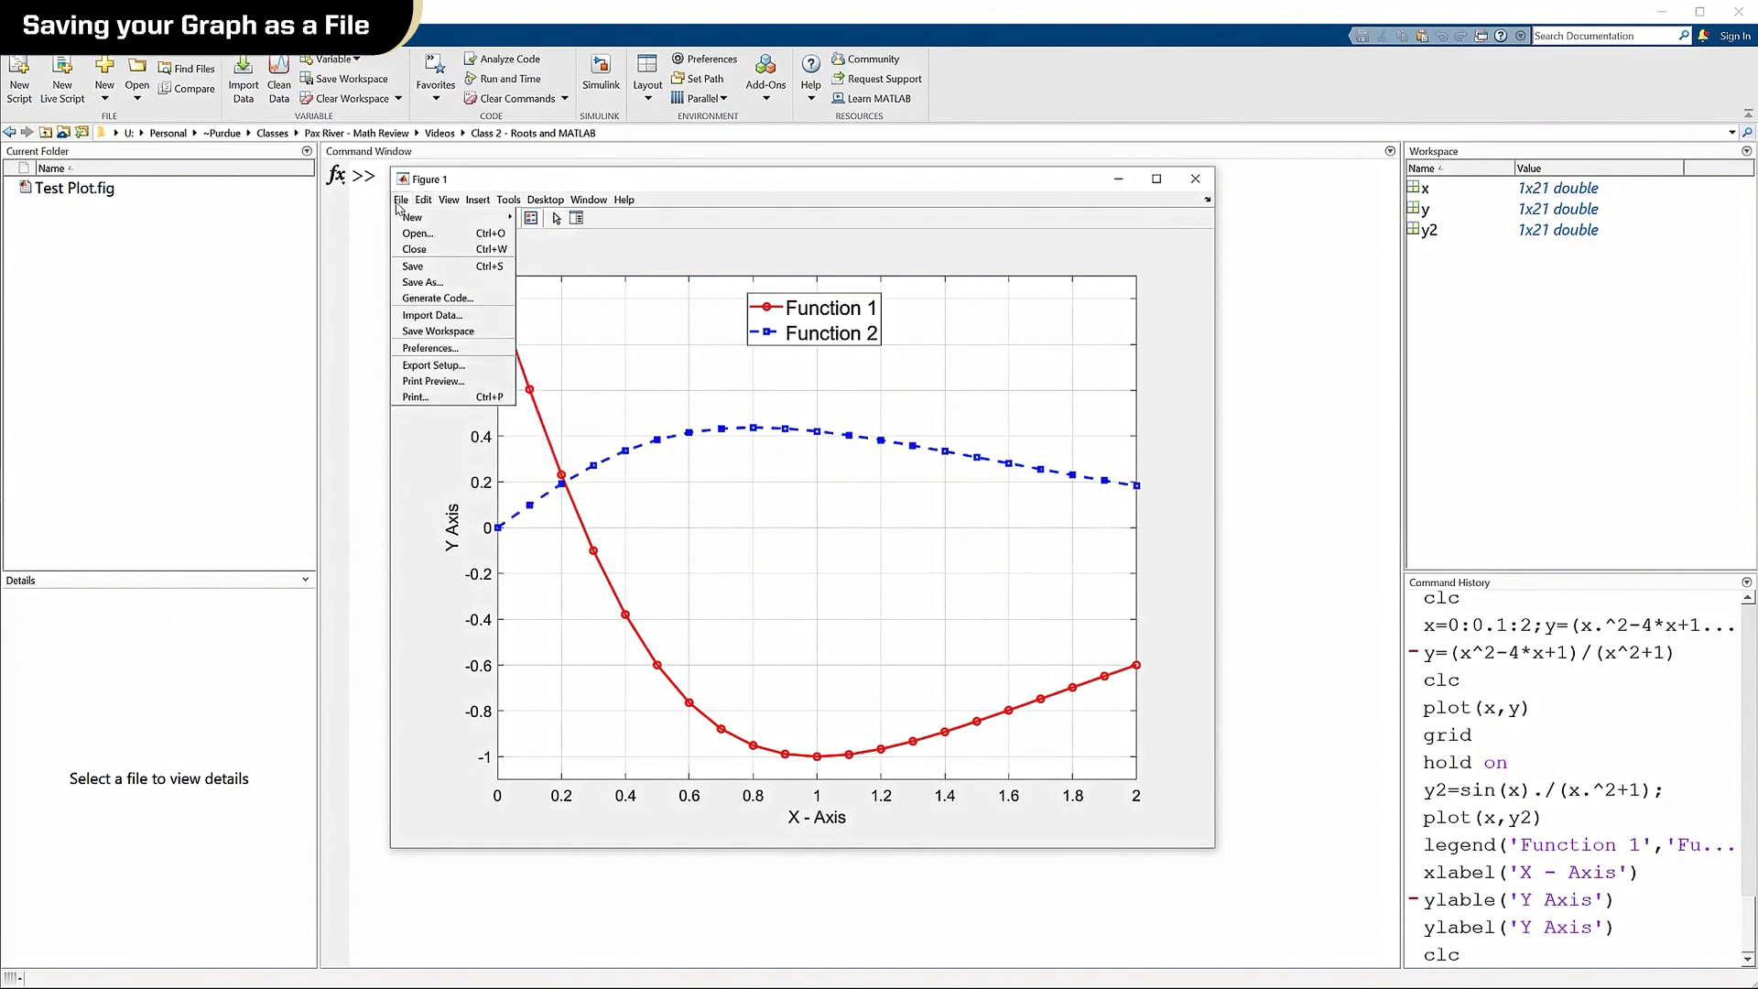
{"action": "left_click", "coordinate": [412, 284]}
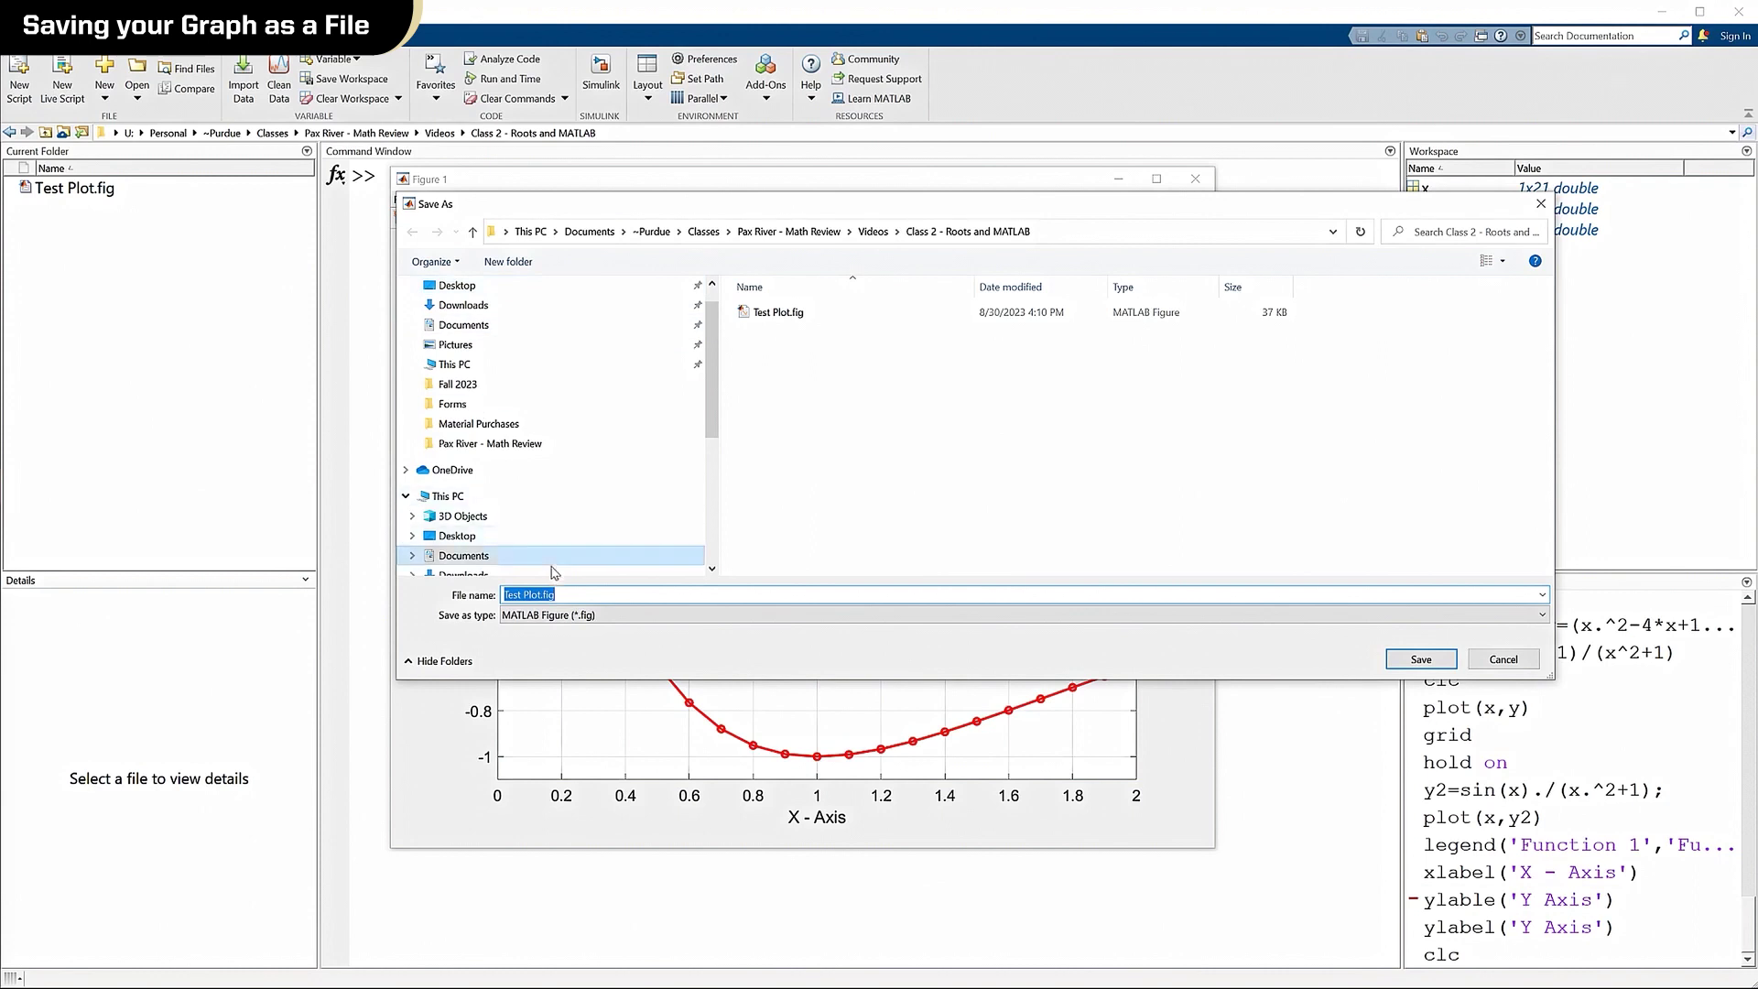
{"action": "left_click", "coordinate": [612, 616]}
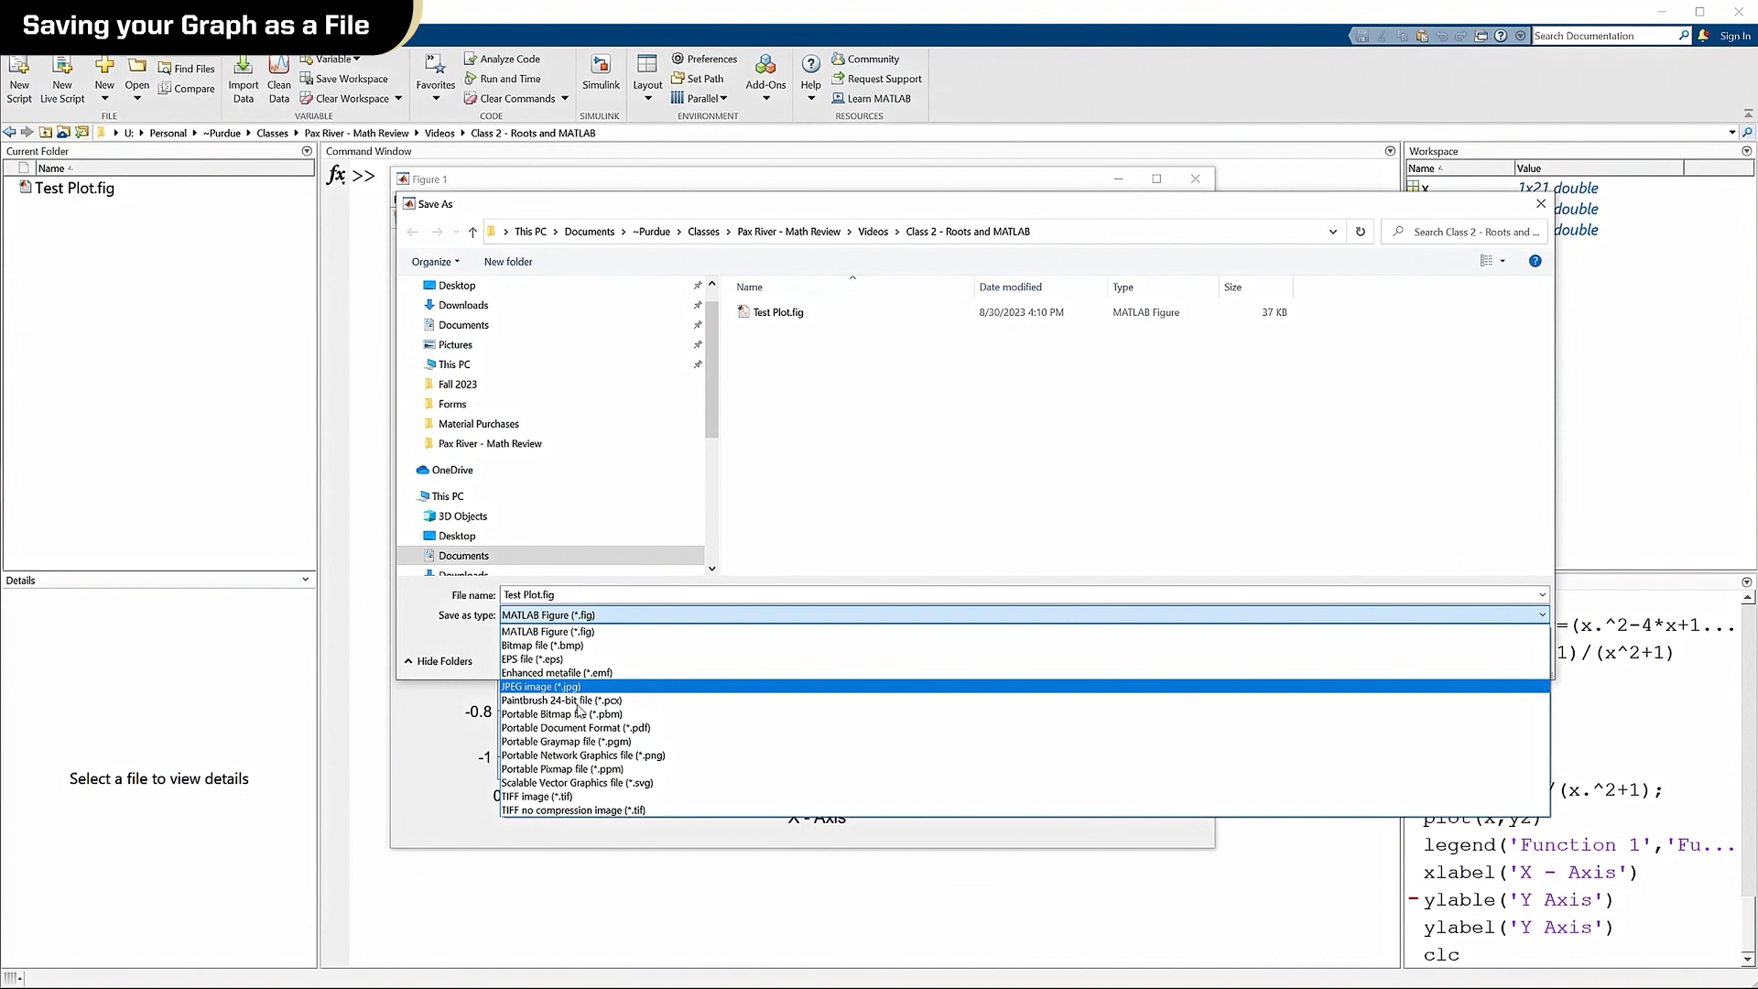
{"action": "left_click", "coordinate": [556, 797]}
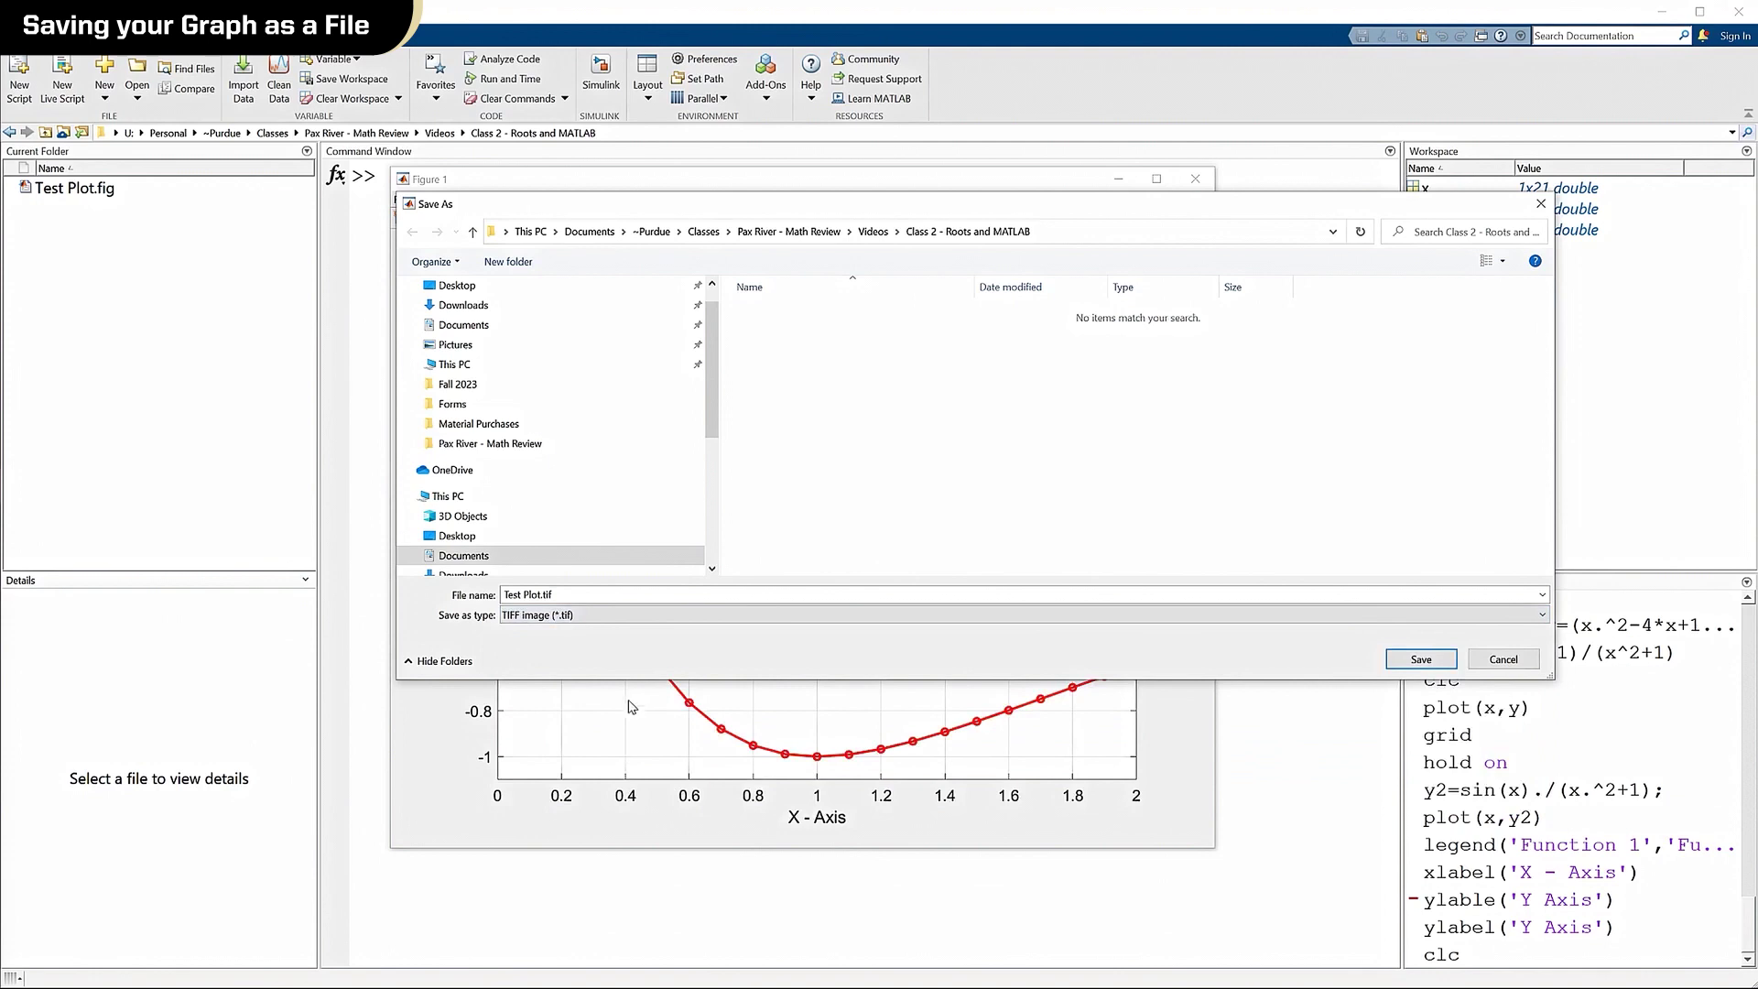
{"action": "left_click", "coordinate": [1440, 660]}
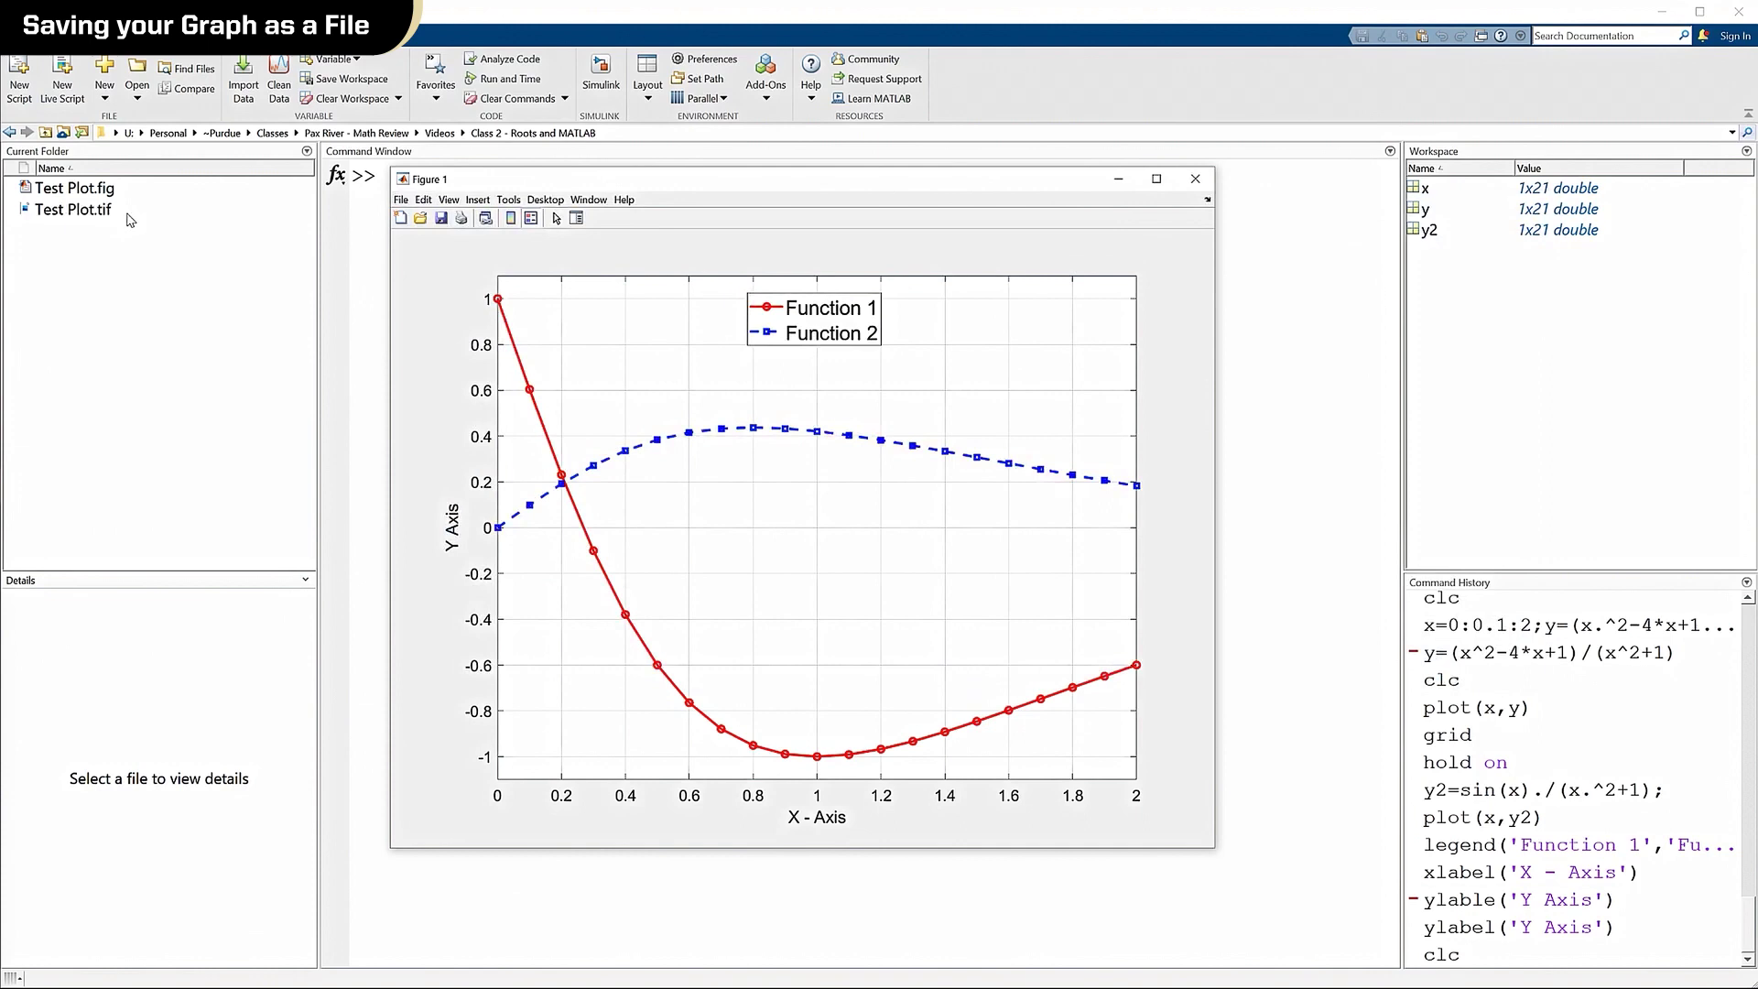
Close the figure window and clear the workspace variables and the Command Window with clear and clc.
{"action": "left_click", "coordinate": [1194, 183]}
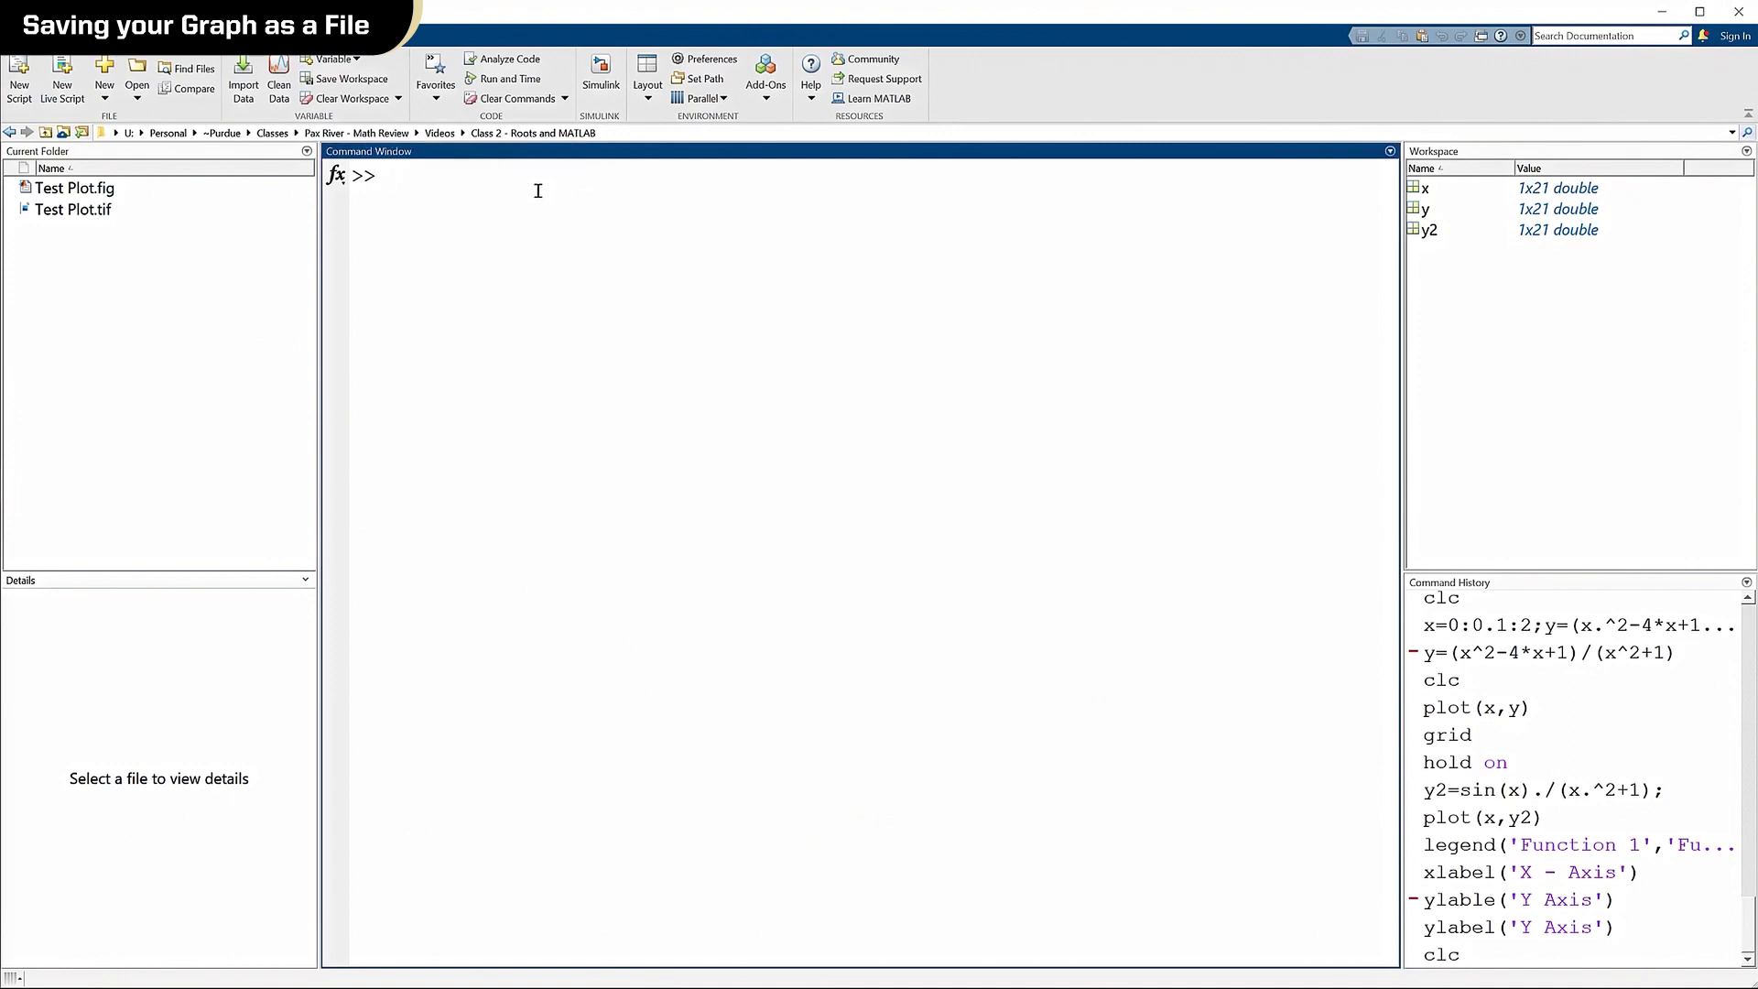
{"action": "type", "text": "clc"}
{"action": "key", "text": "Return"}
{"action": "type", "text": "clear"}
{"action": "key", "text": "Return"}
{"action": "type", "text": "clc"}
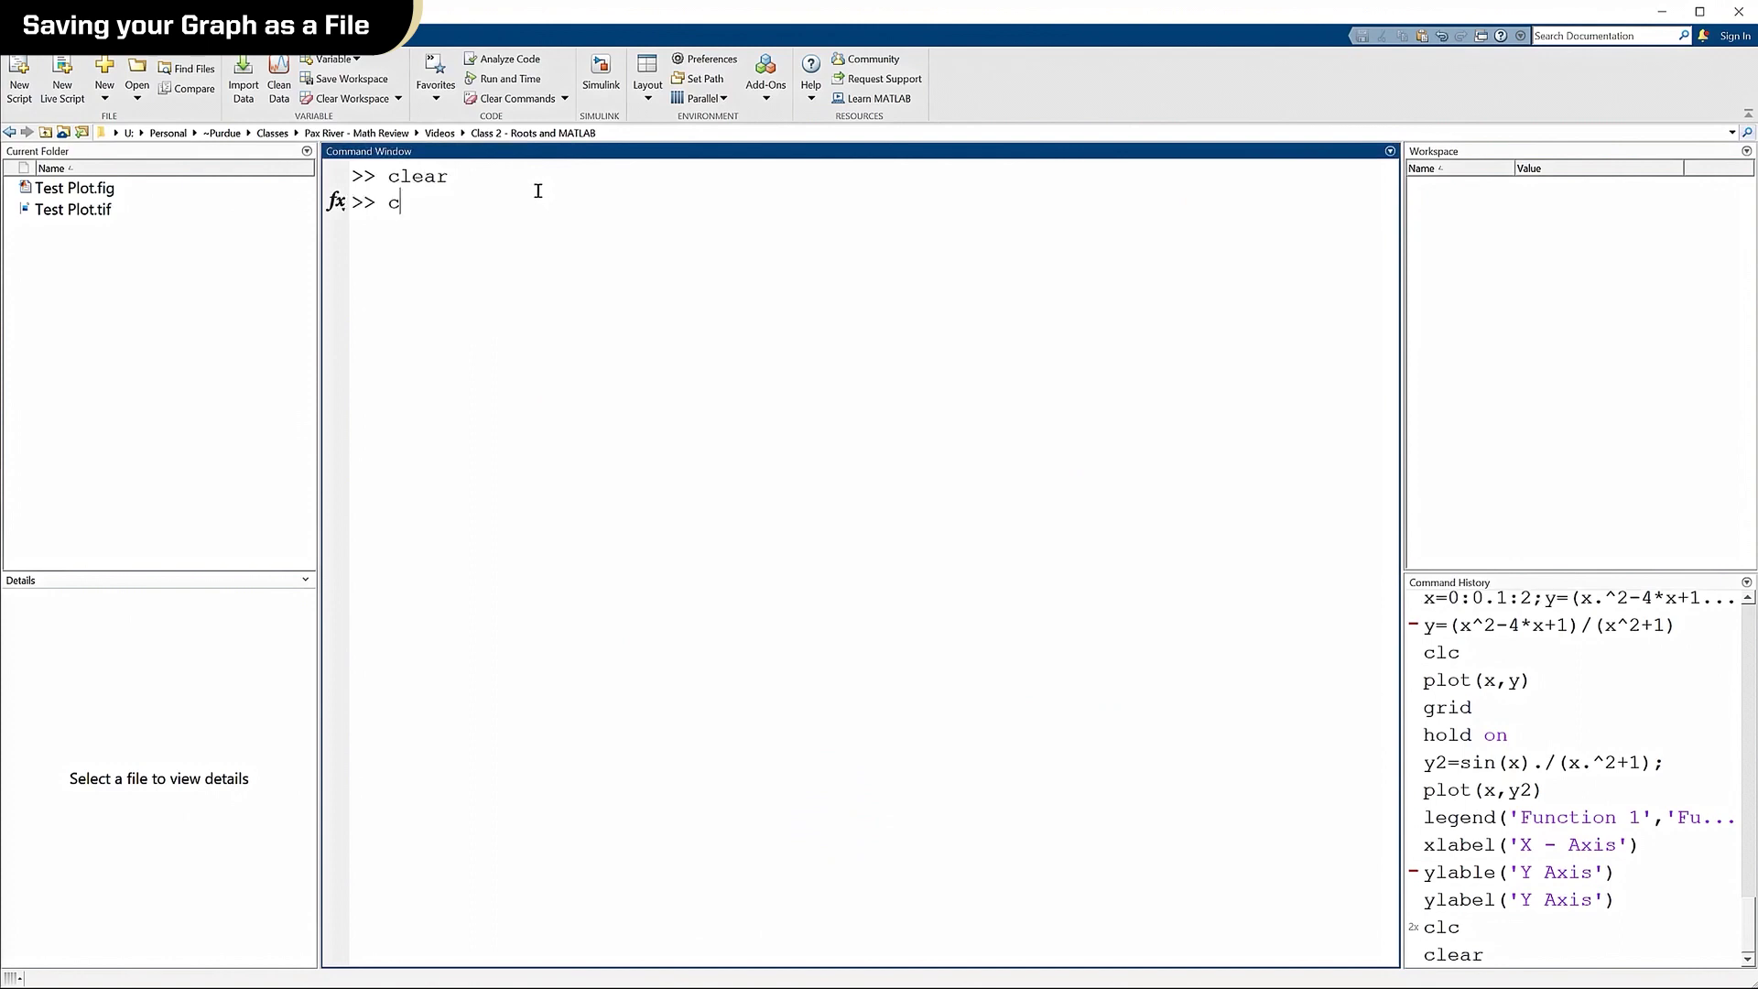
{"action": "key", "text": "Return"}
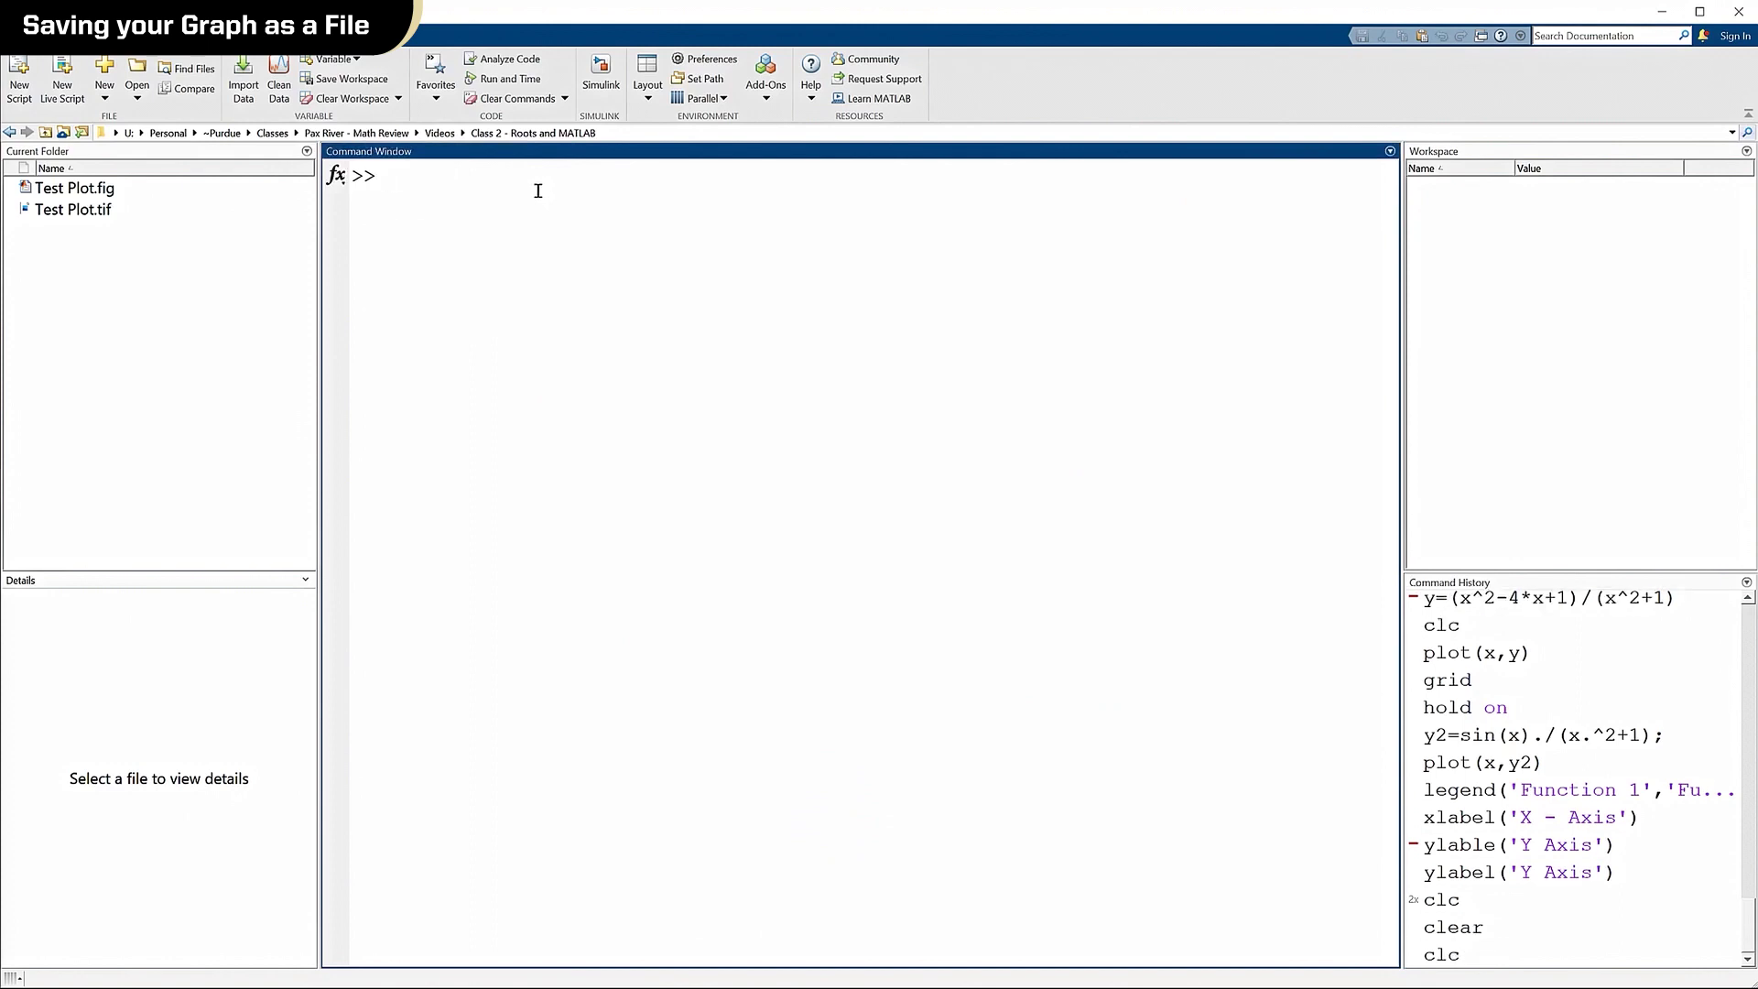
Reopen the saved Test Plot.fig and bring up the axes properties in plot editing mode.
{"action": "double_click", "coordinate": [52, 189]}
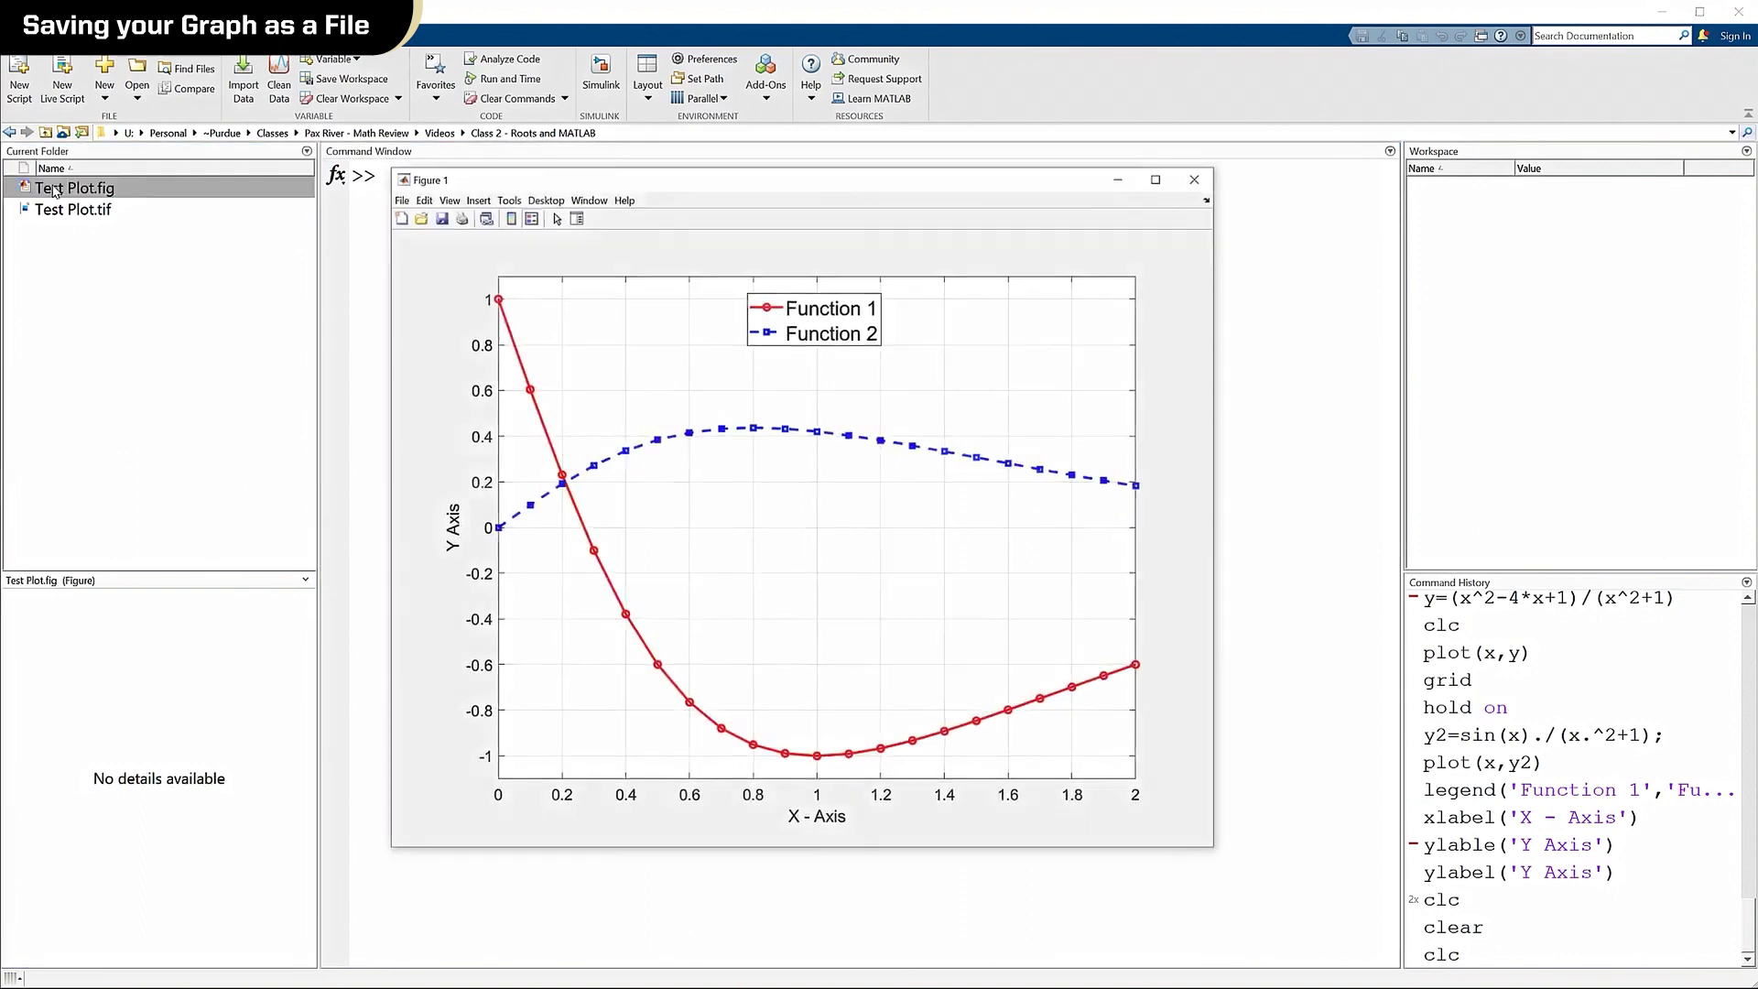
{"action": "left_click", "coordinate": [556, 220]}
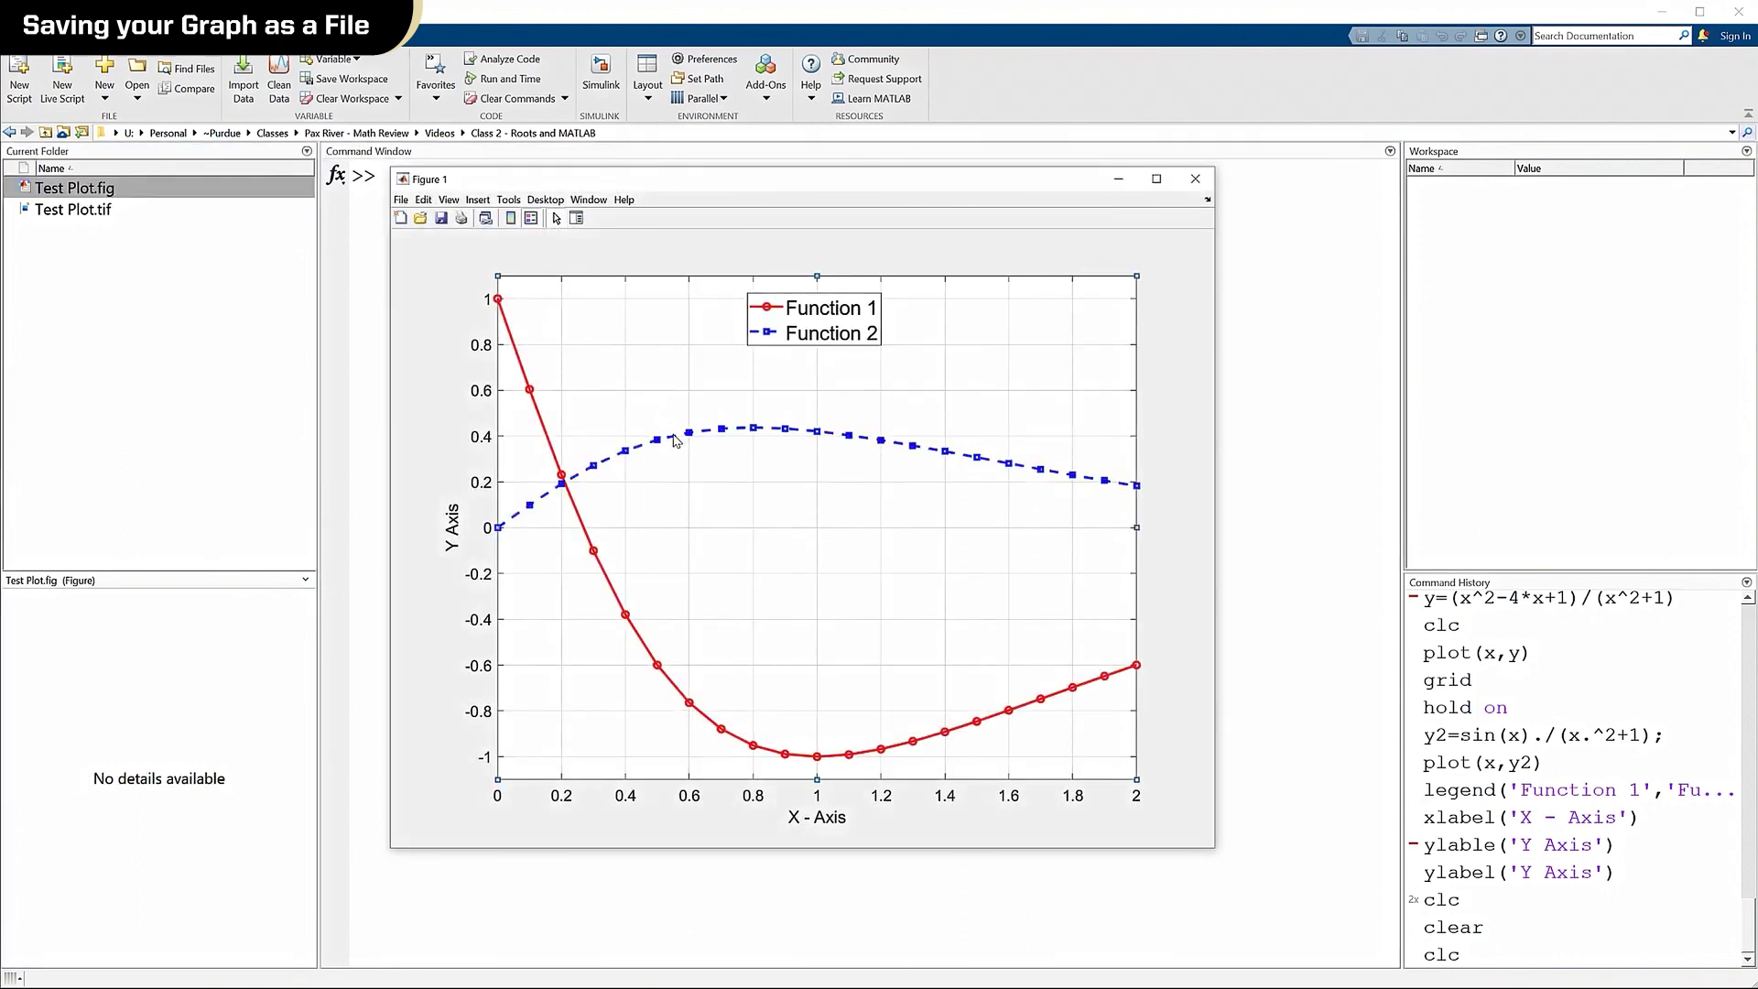
{"action": "double_click", "coordinate": [675, 440]}
{"action": "left_click", "coordinate": [1316, 291]}
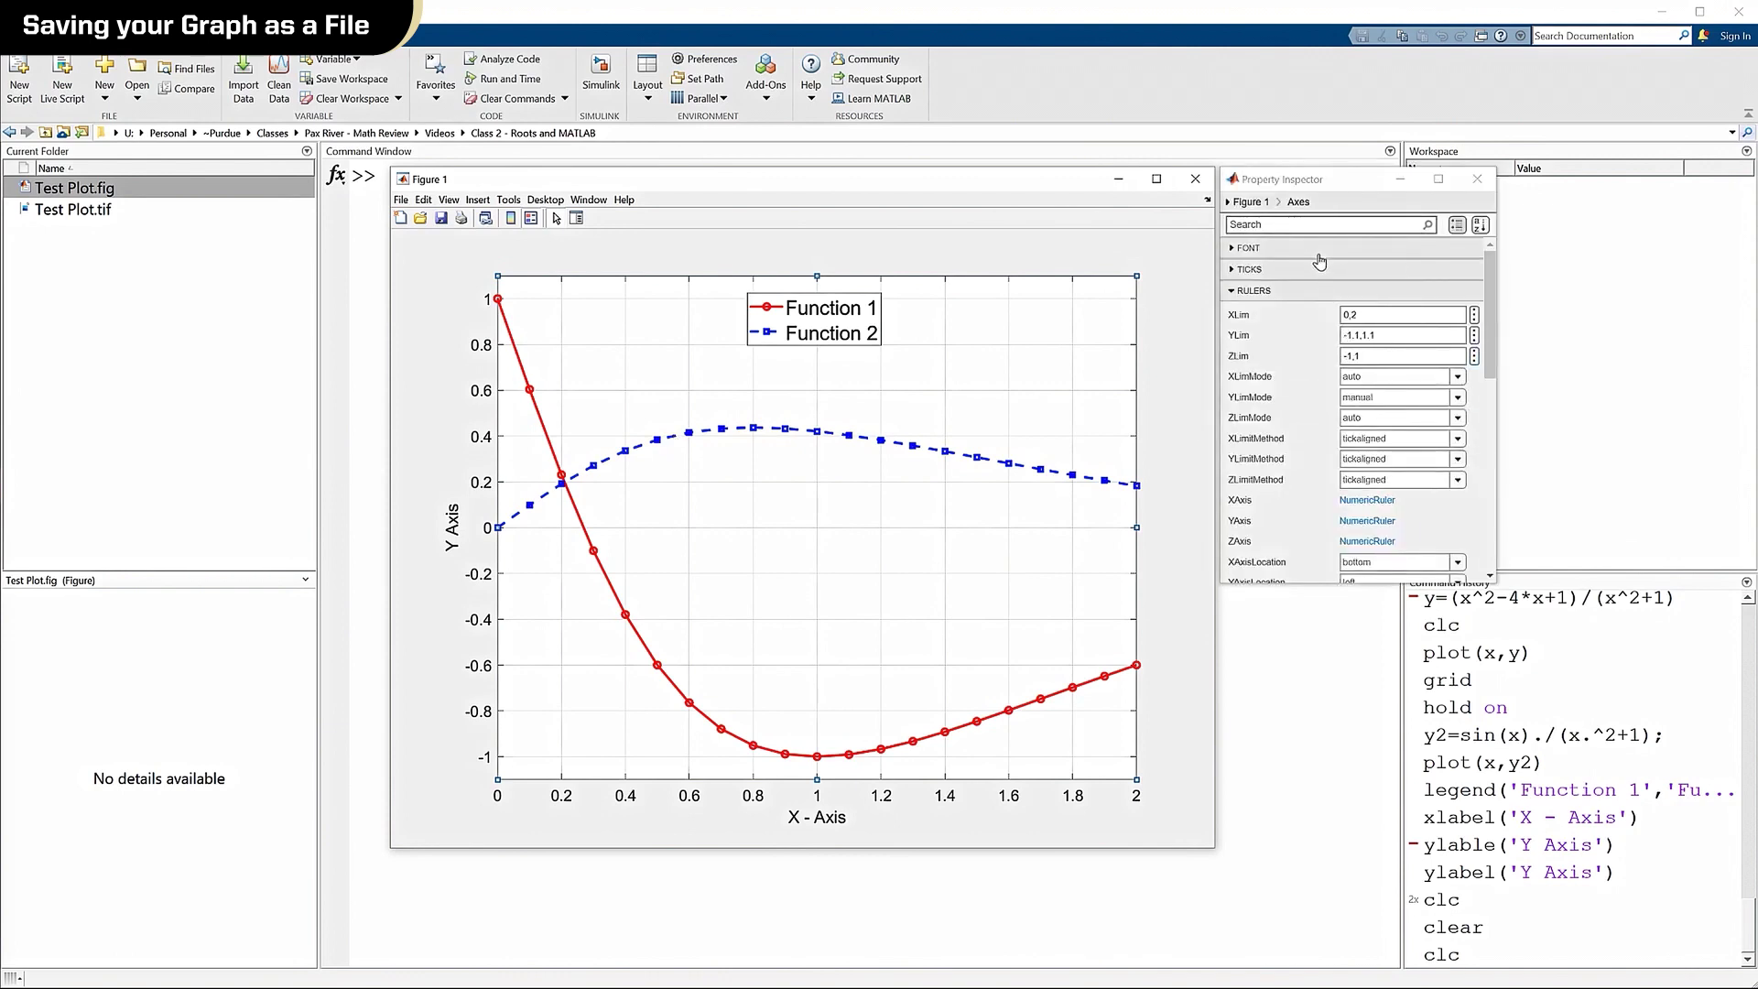
Examine the Function 2 line's color choices and styling properties, and close the Property Inspector and the figure.
{"action": "left_click", "coordinate": [905, 443]}
{"action": "left_click", "coordinate": [1462, 272]}
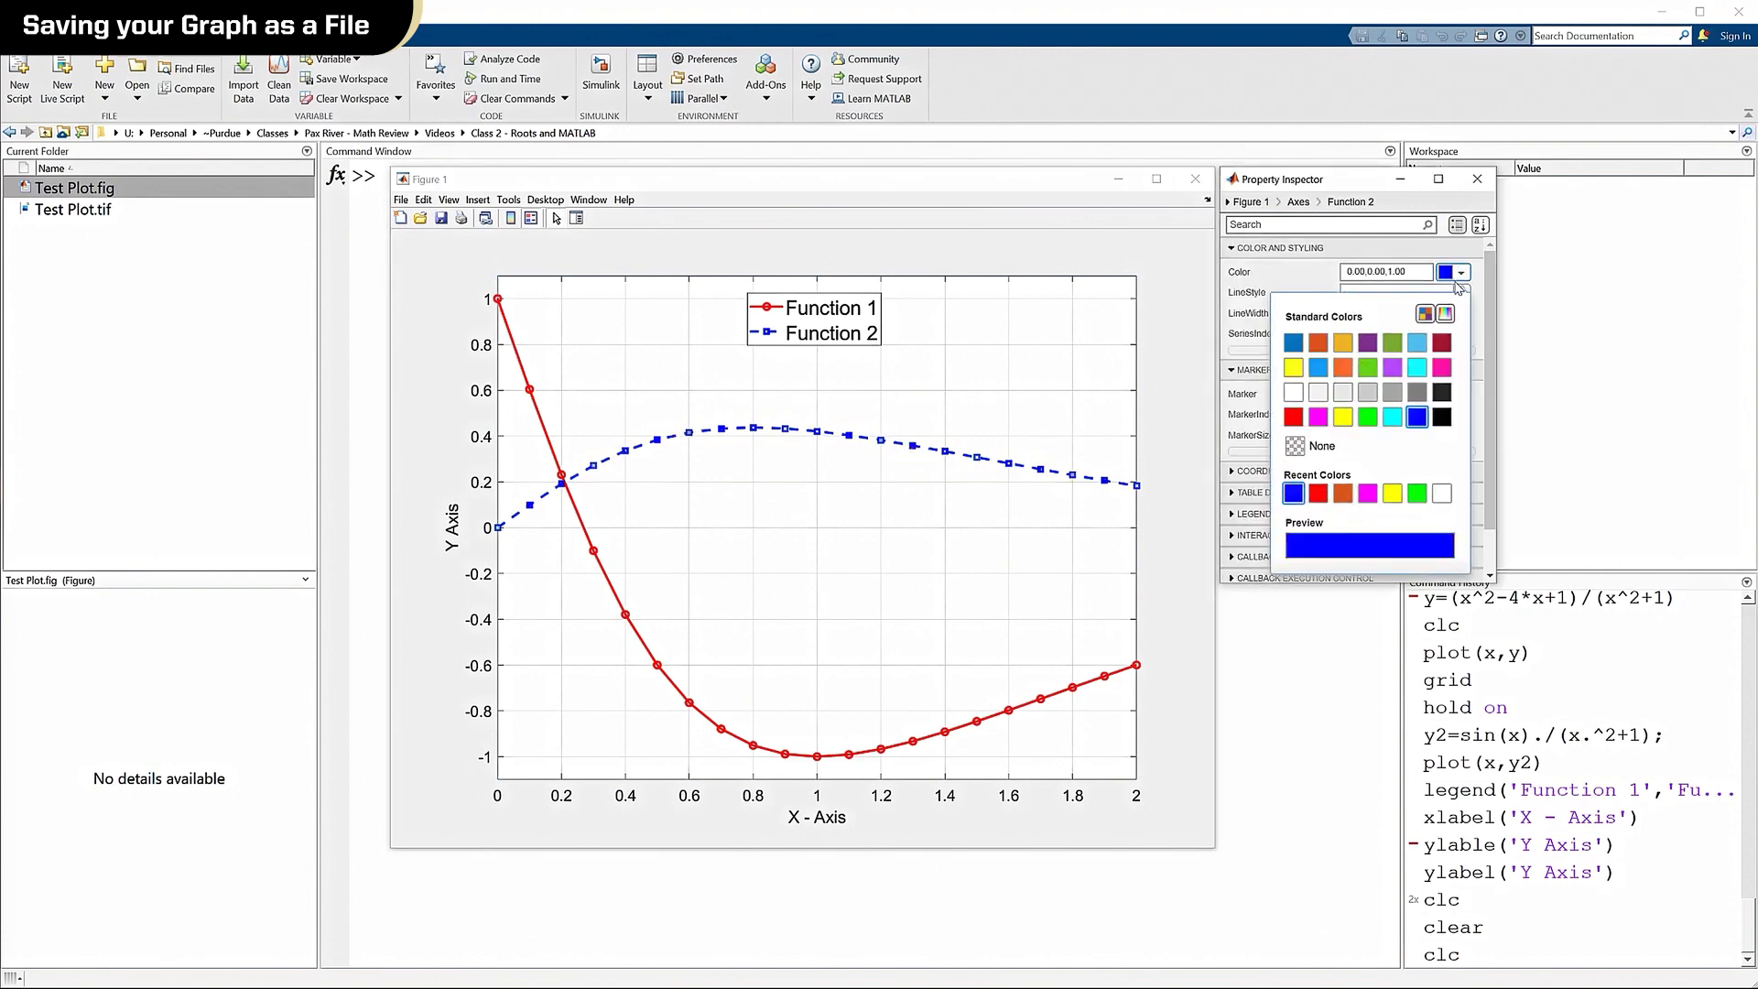
{"action": "left_click", "coordinate": [1308, 271]}
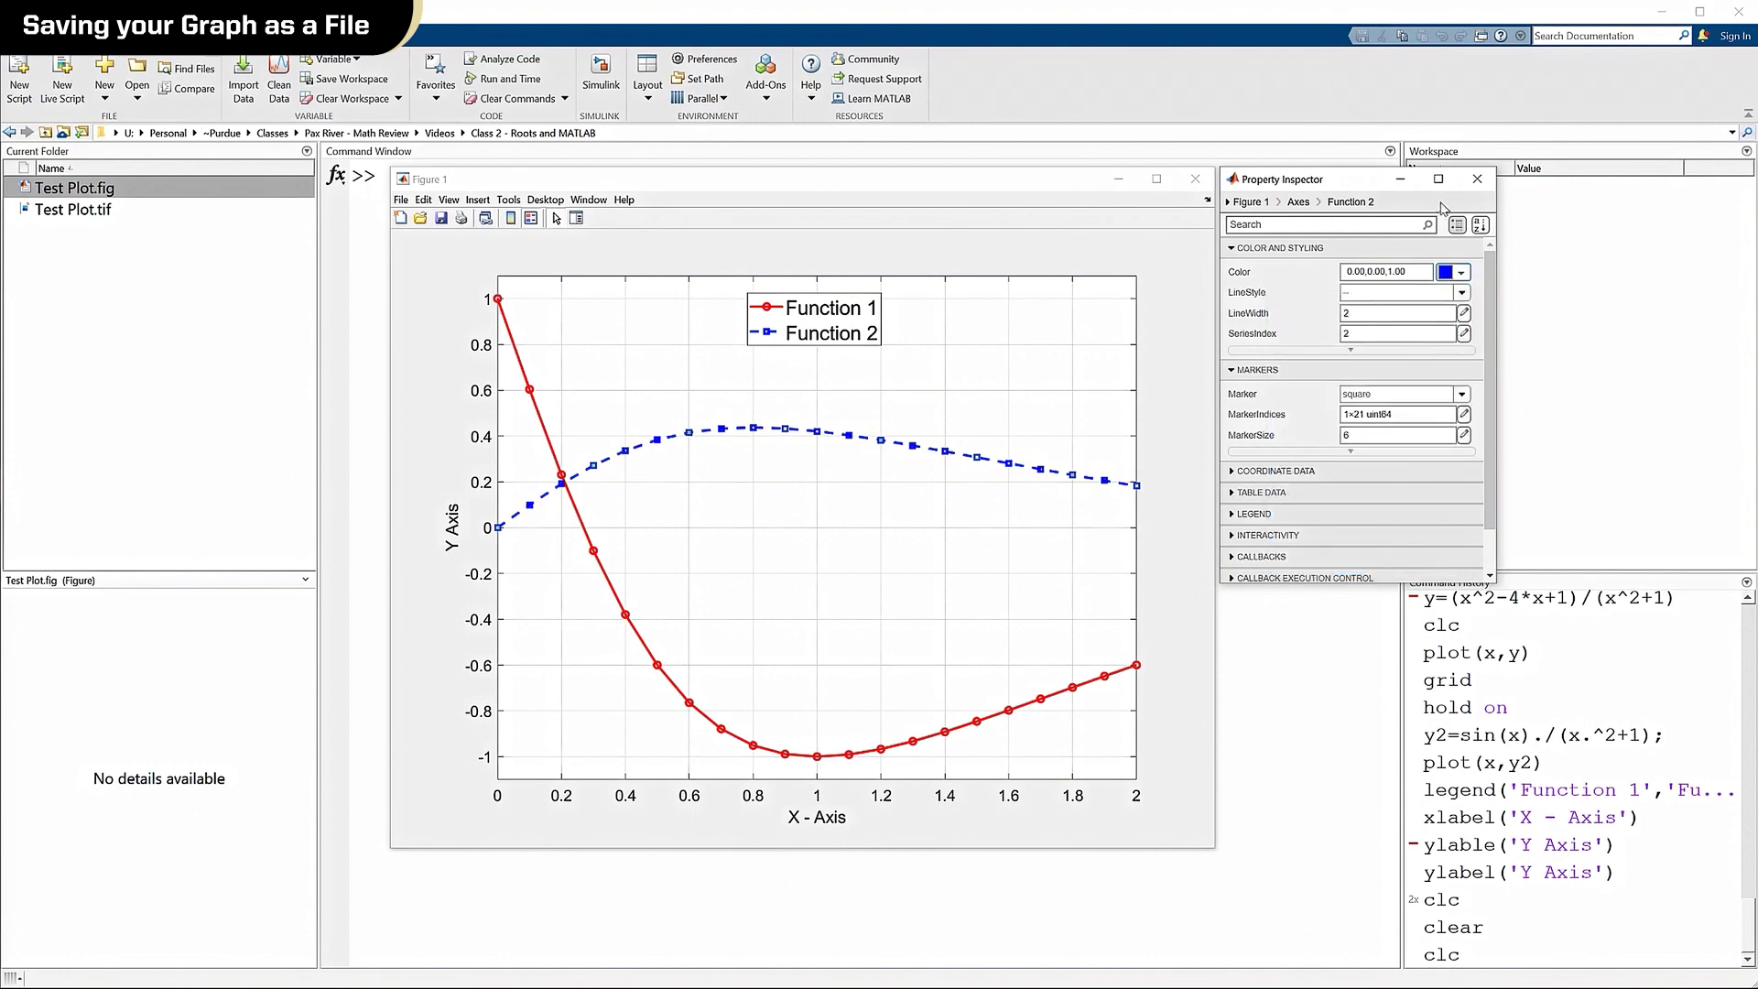
{"action": "left_click", "coordinate": [1476, 179]}
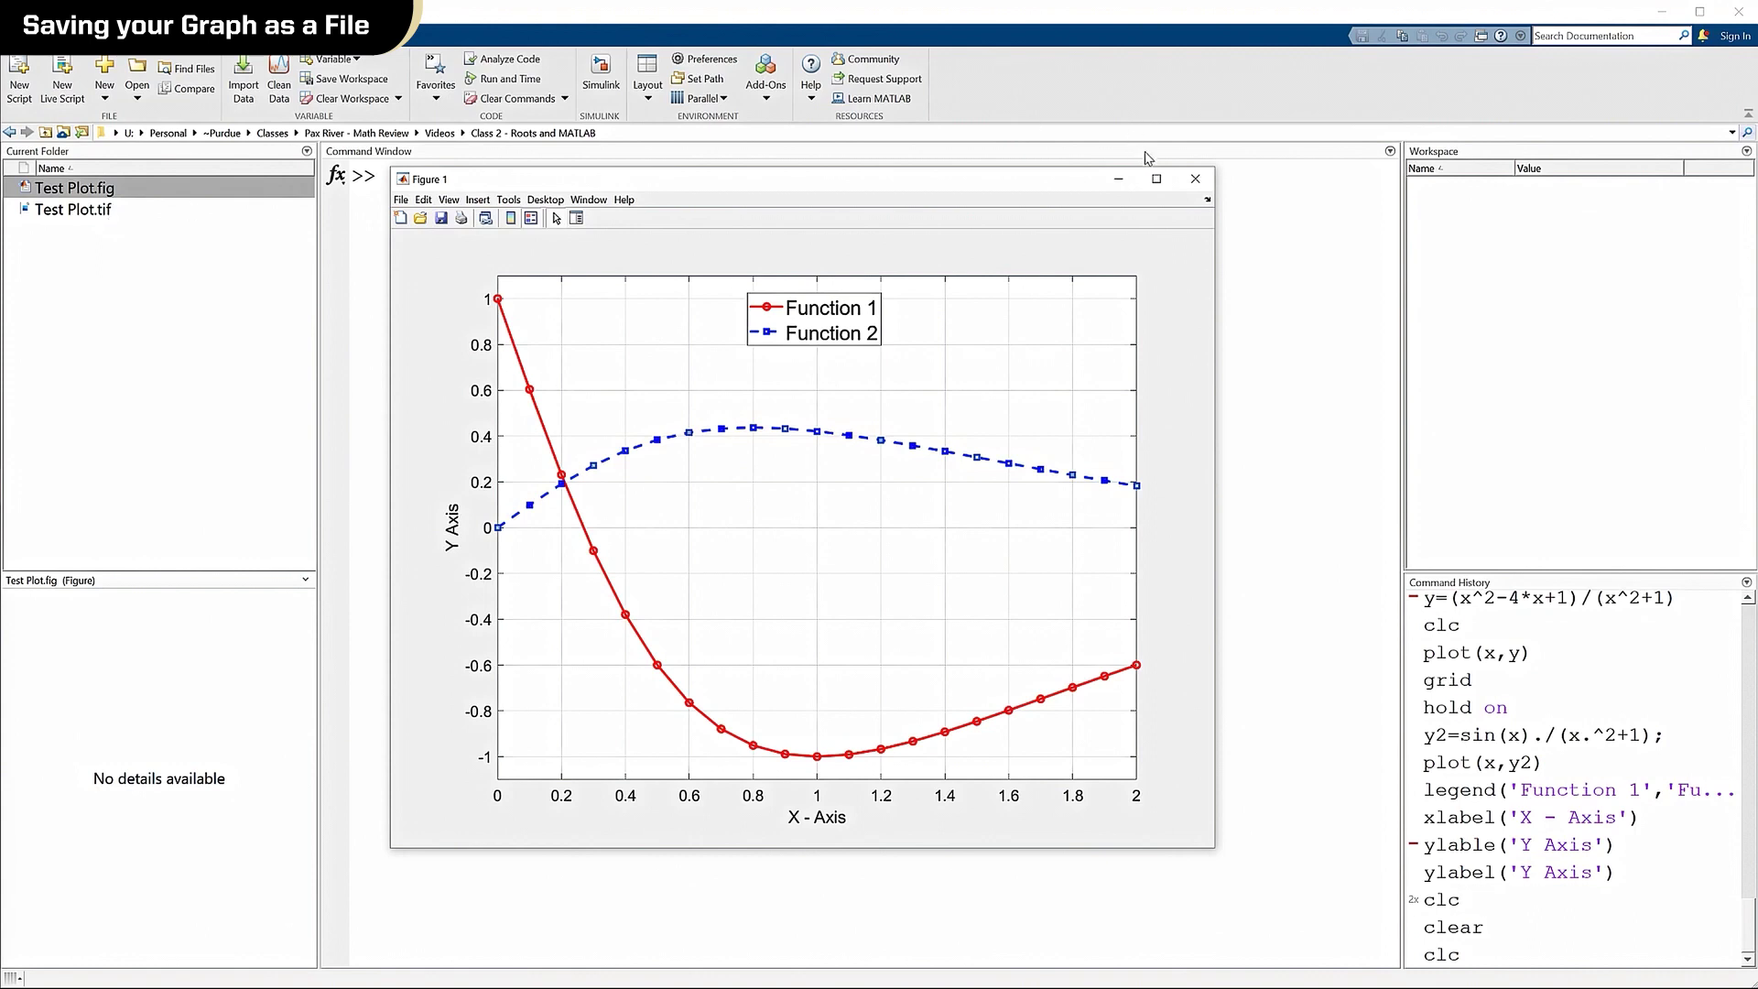
{"action": "left_click", "coordinate": [1195, 179]}
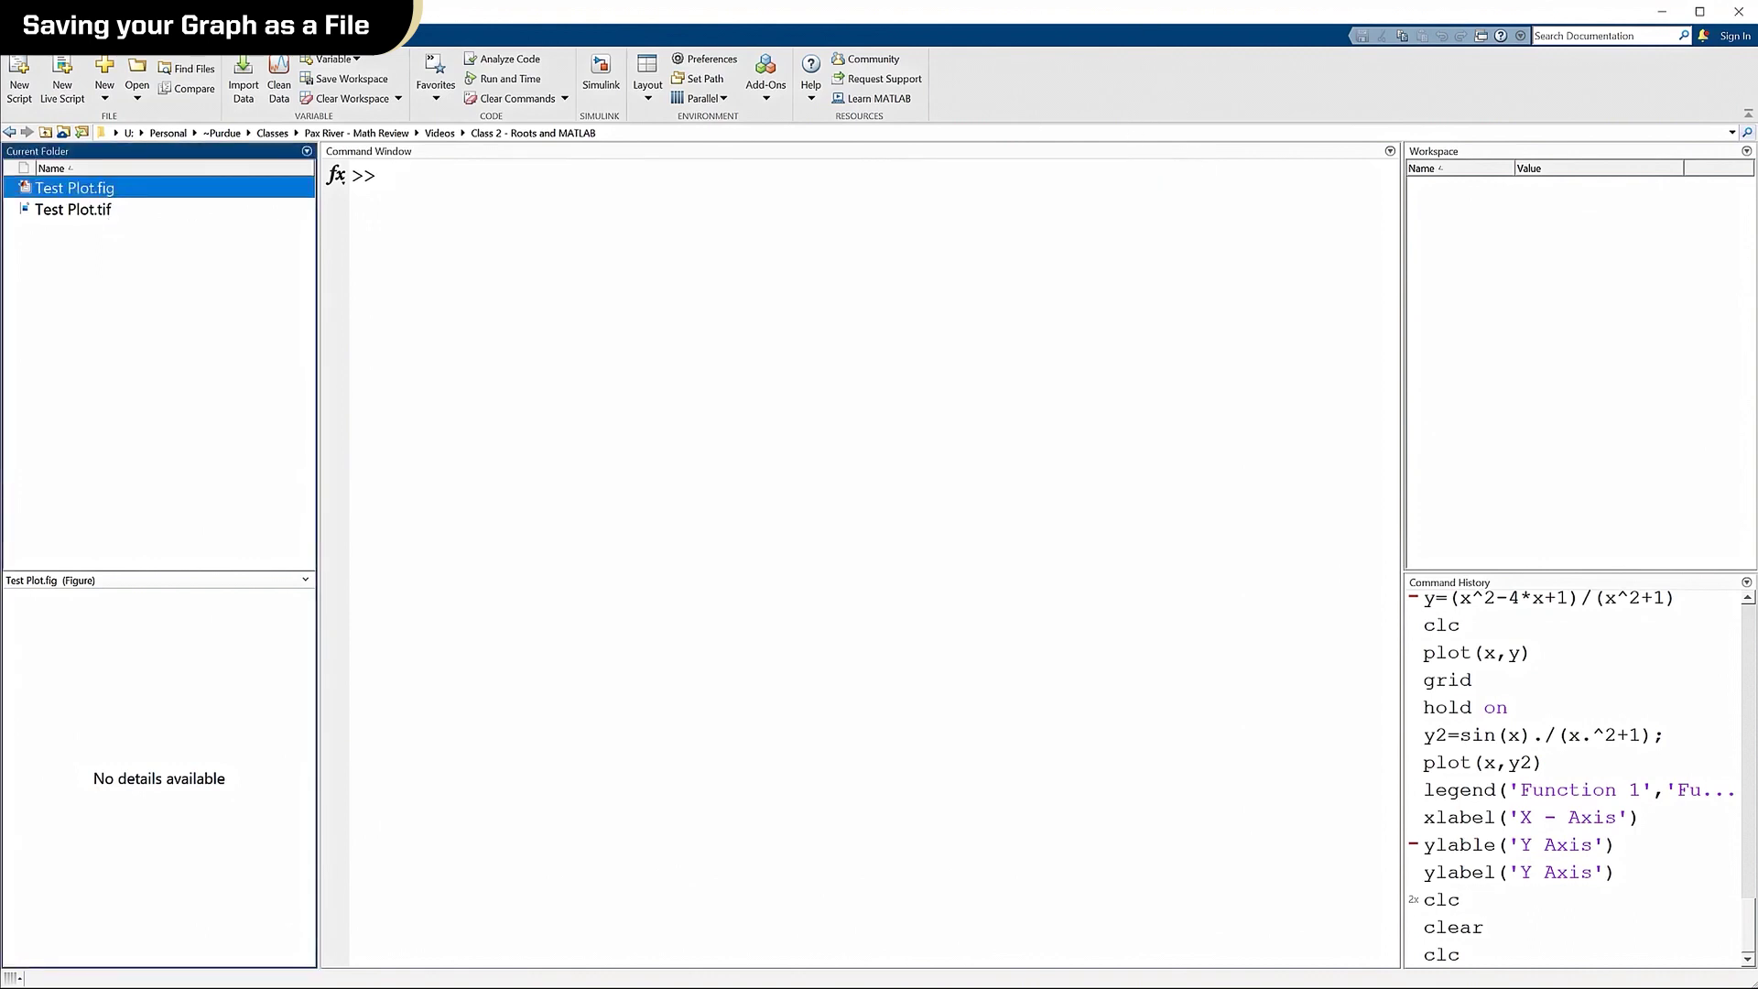